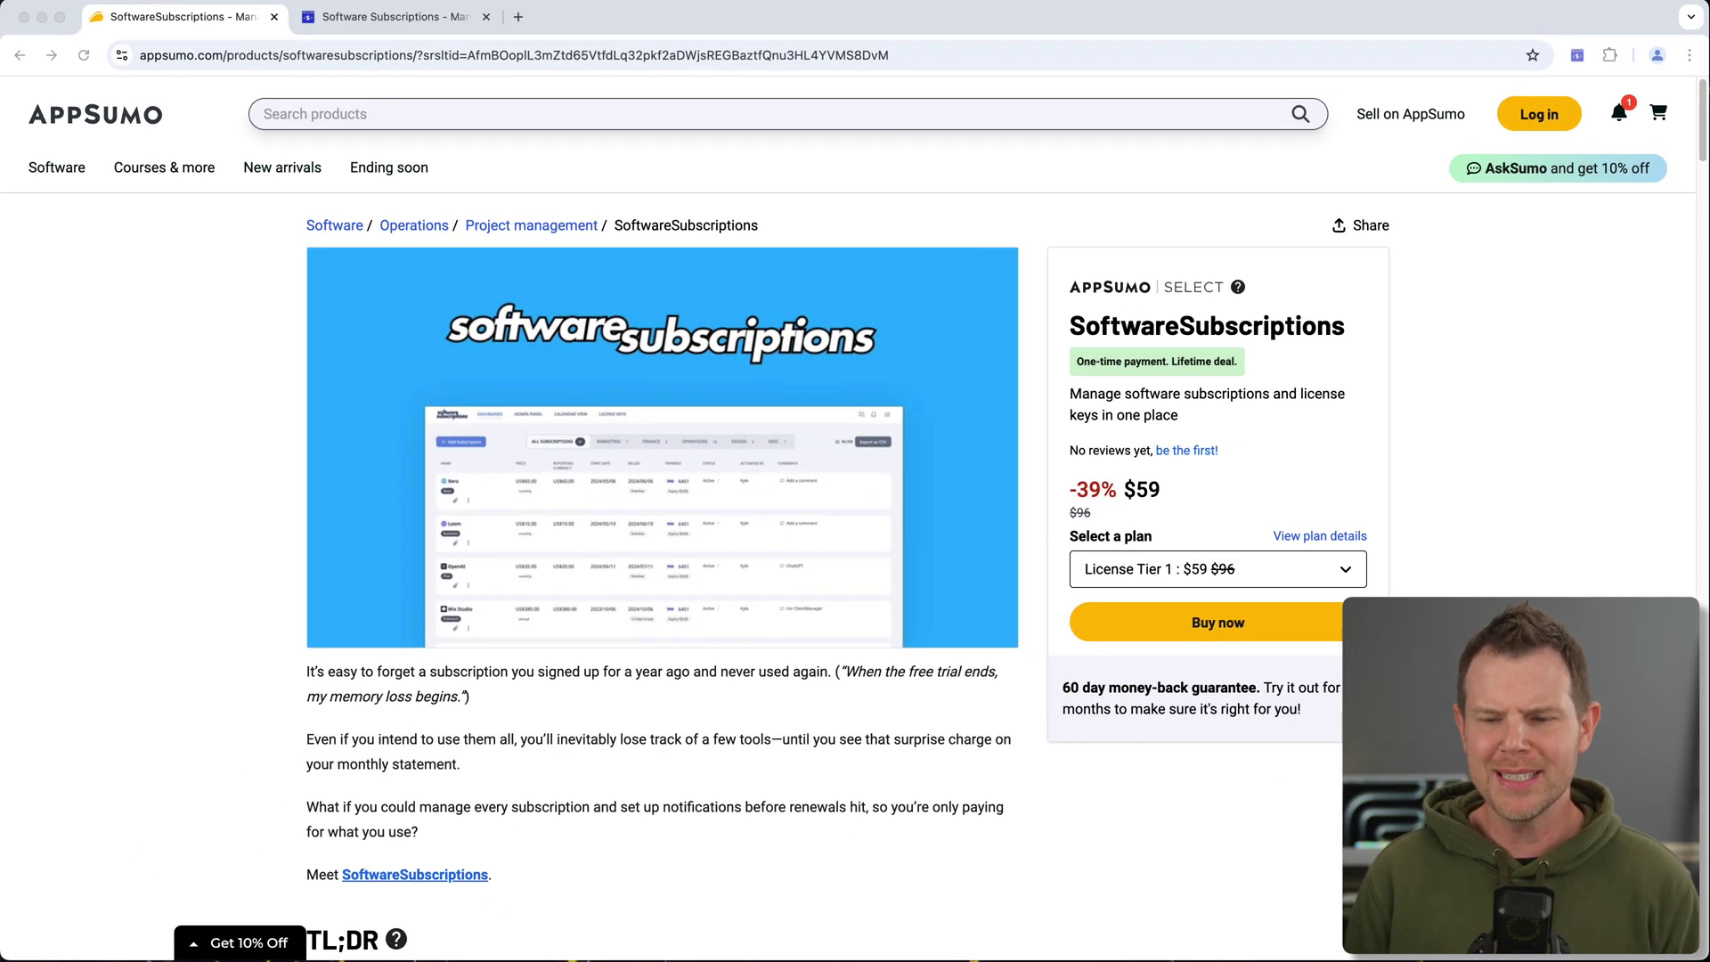
- Show the AppSumo deal's plan details and scroll to the $59, $99 and $149 license tiers
left_click(1344, 534)
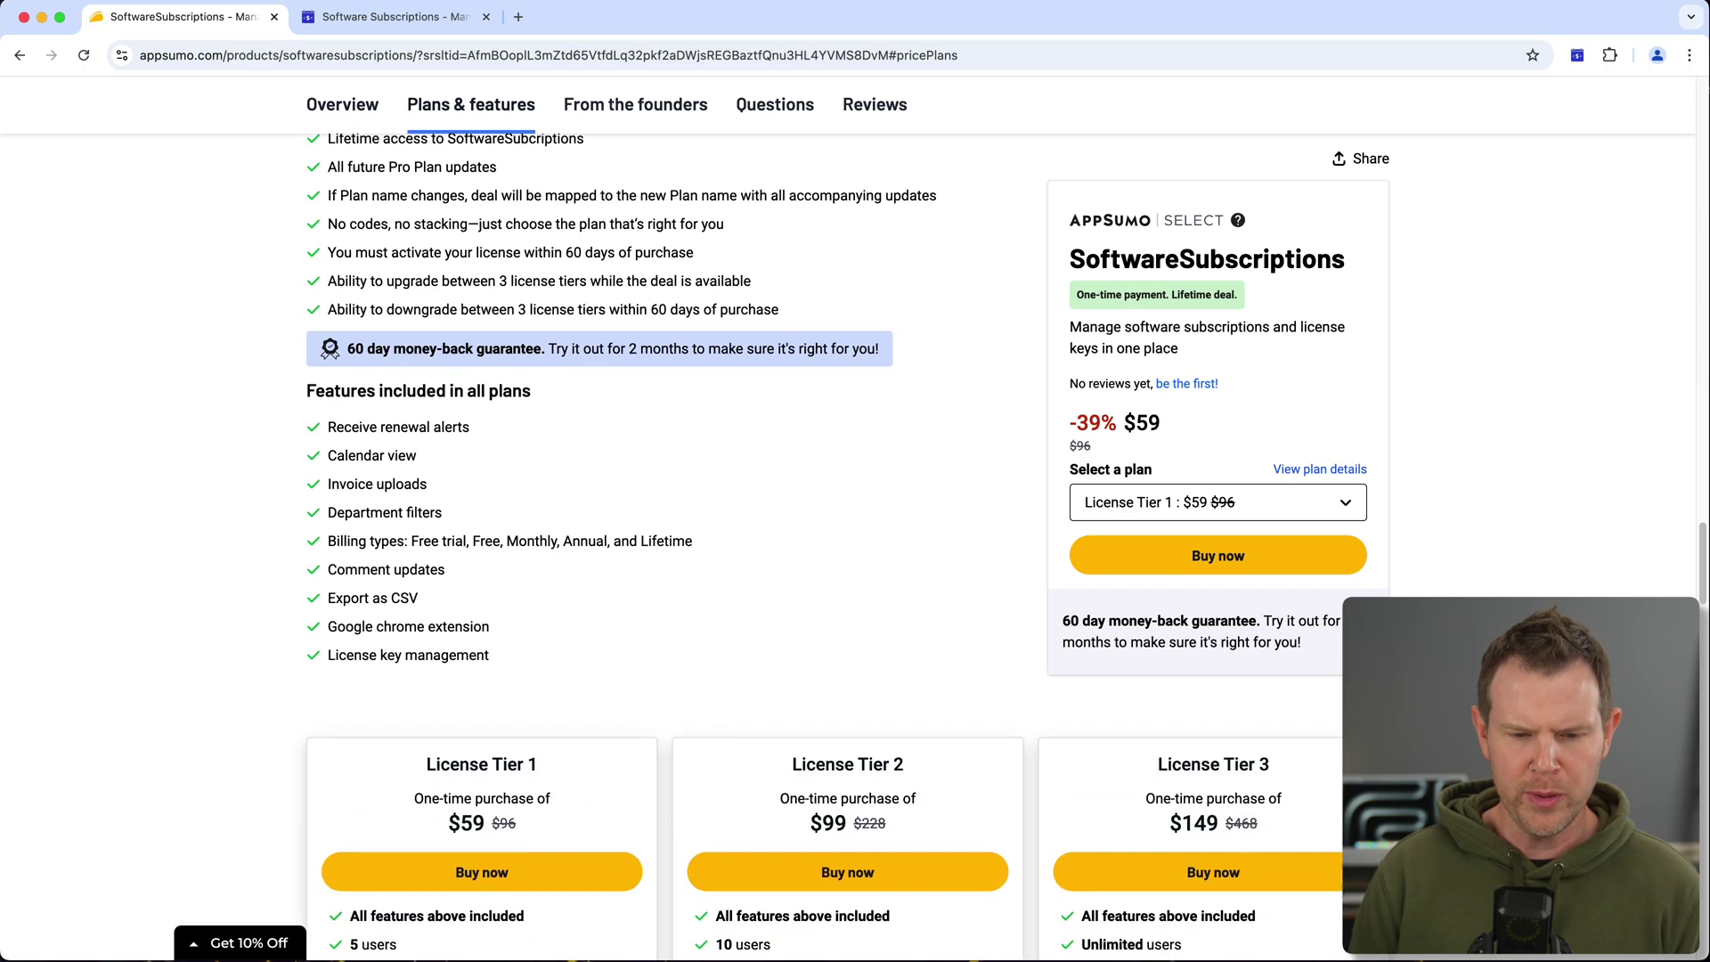
scroll(846, 534, "down", 3)
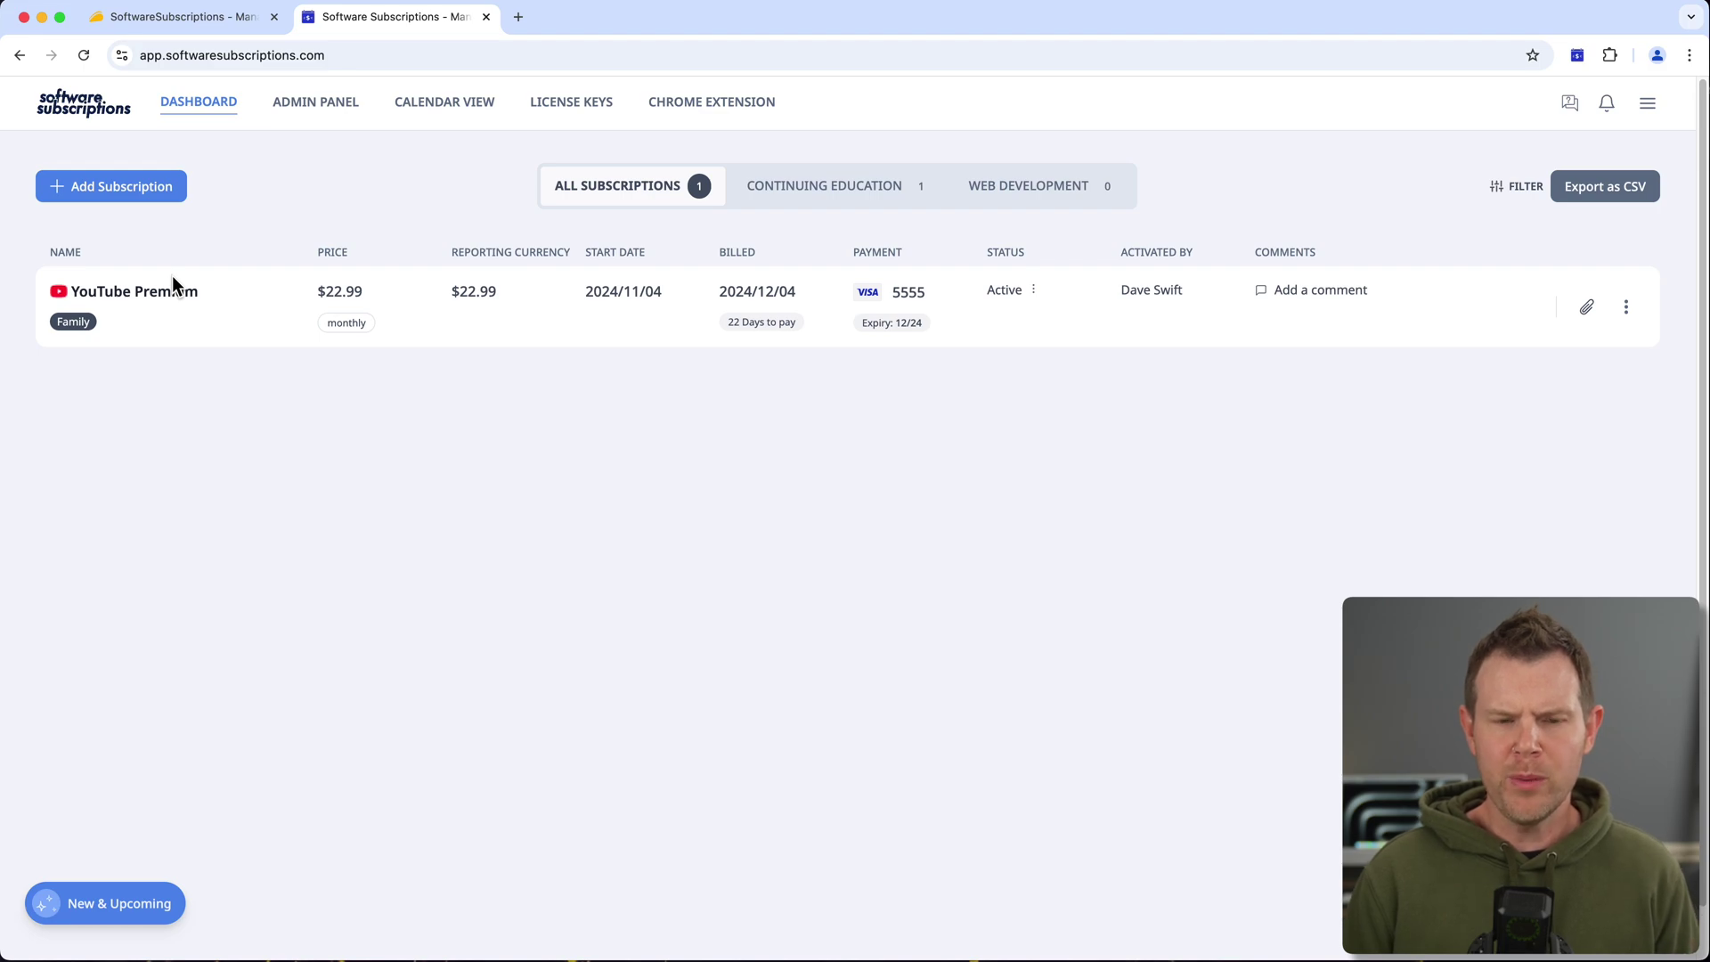
- Open the Admin Panel to see Continuing Education and Web Development totals
left_click(308, 105)
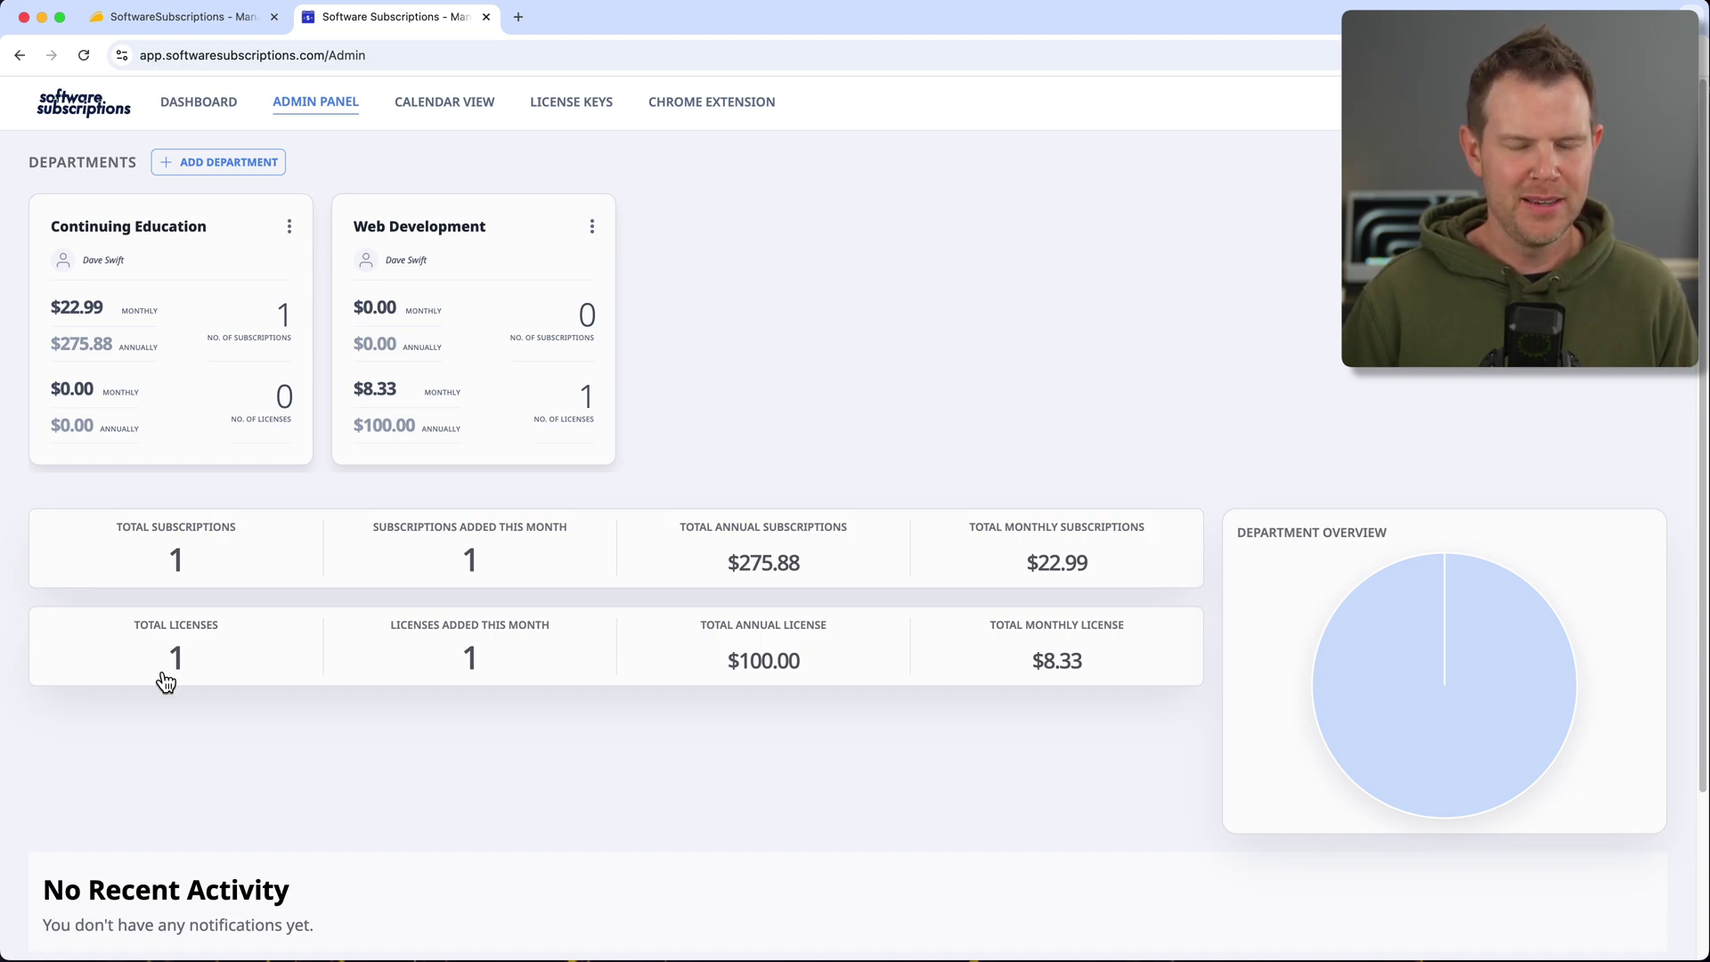
- Show the License Keys list with GenerateBlocks Pro's 2 keys at $100 annually
left_click(574, 102)
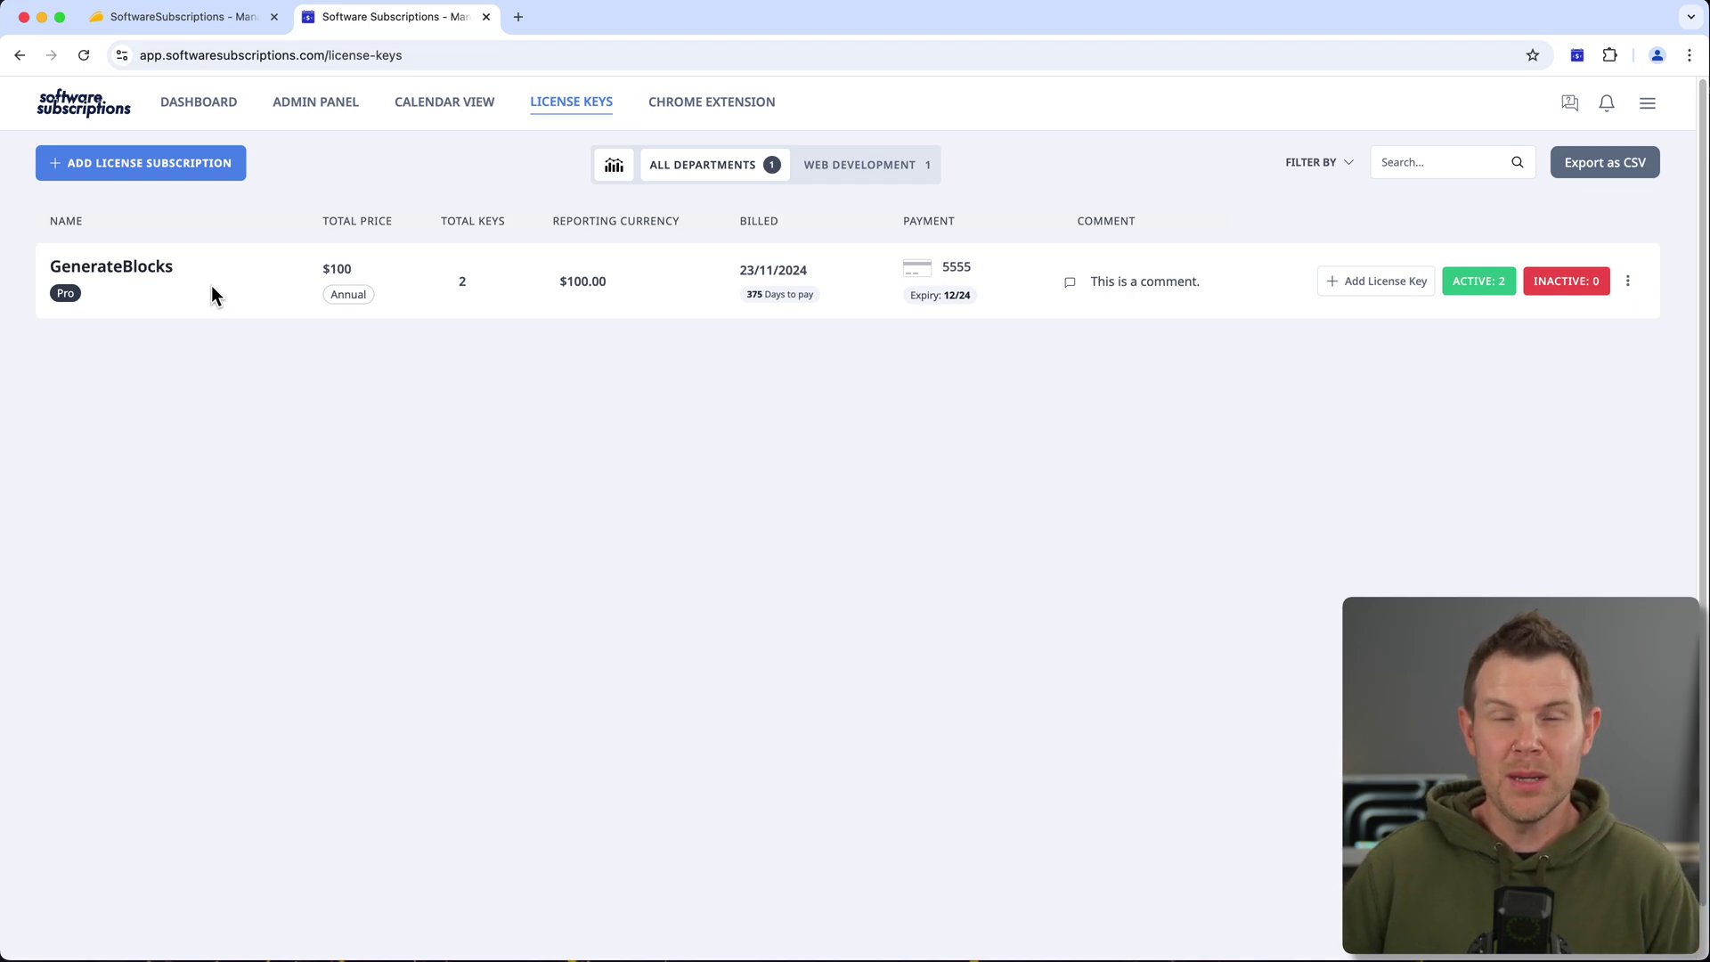
left_click(1410, 283)
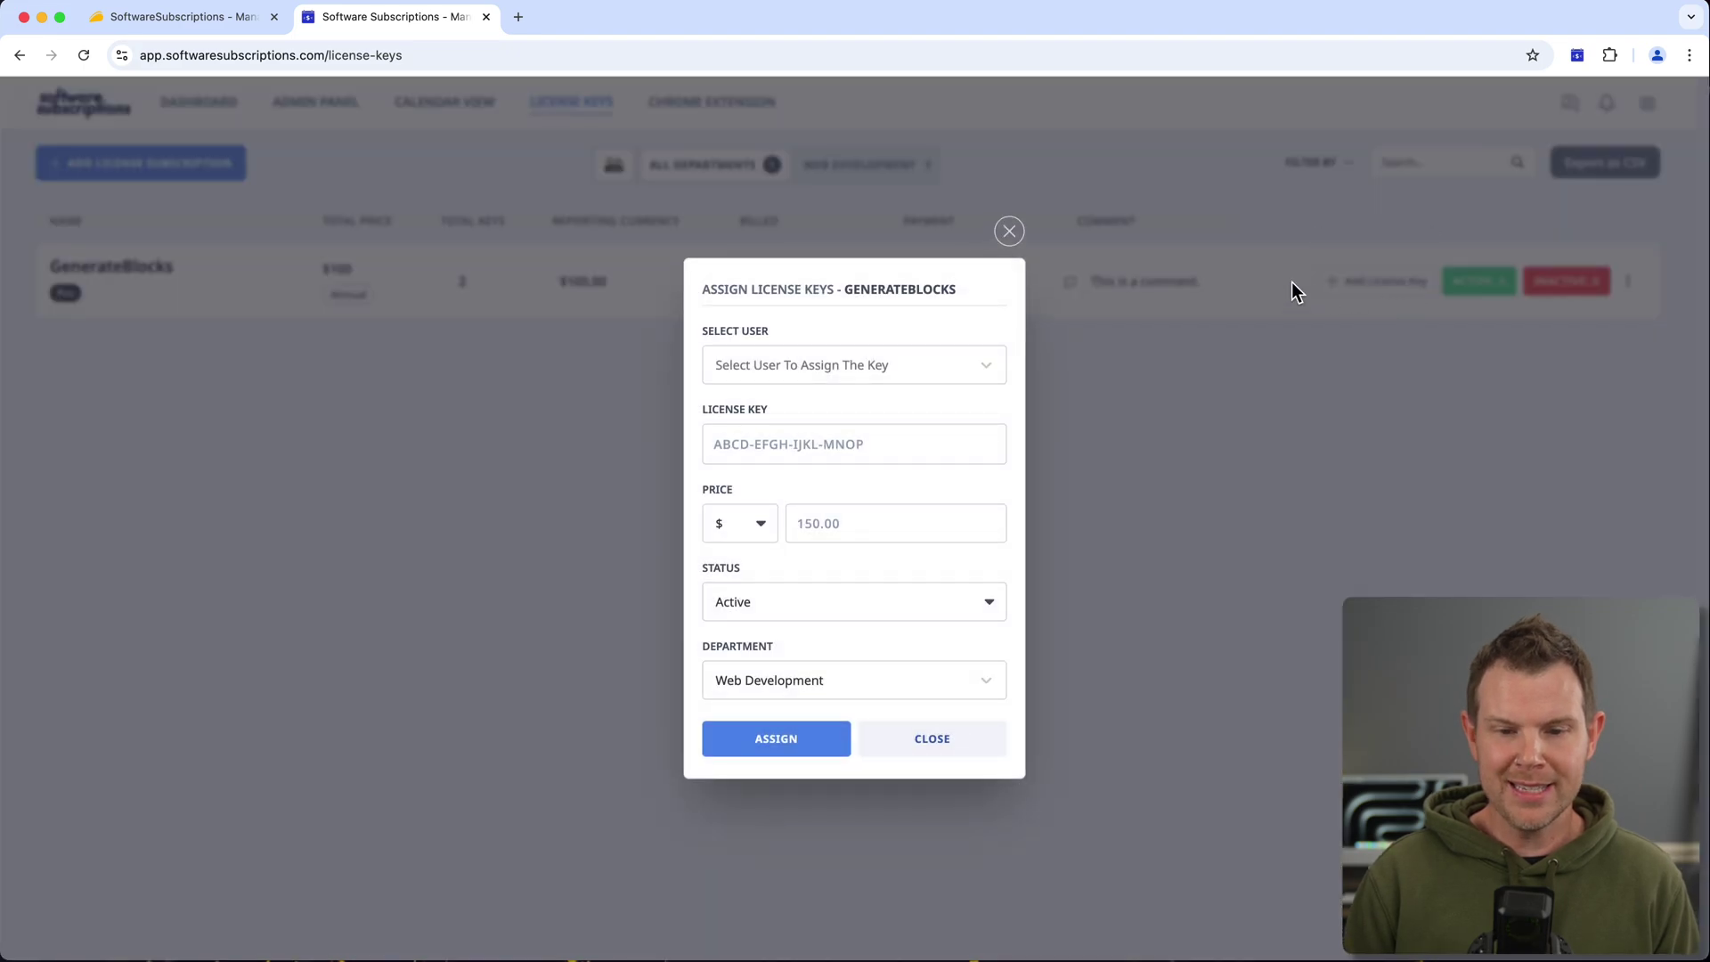
left_click(783, 361)
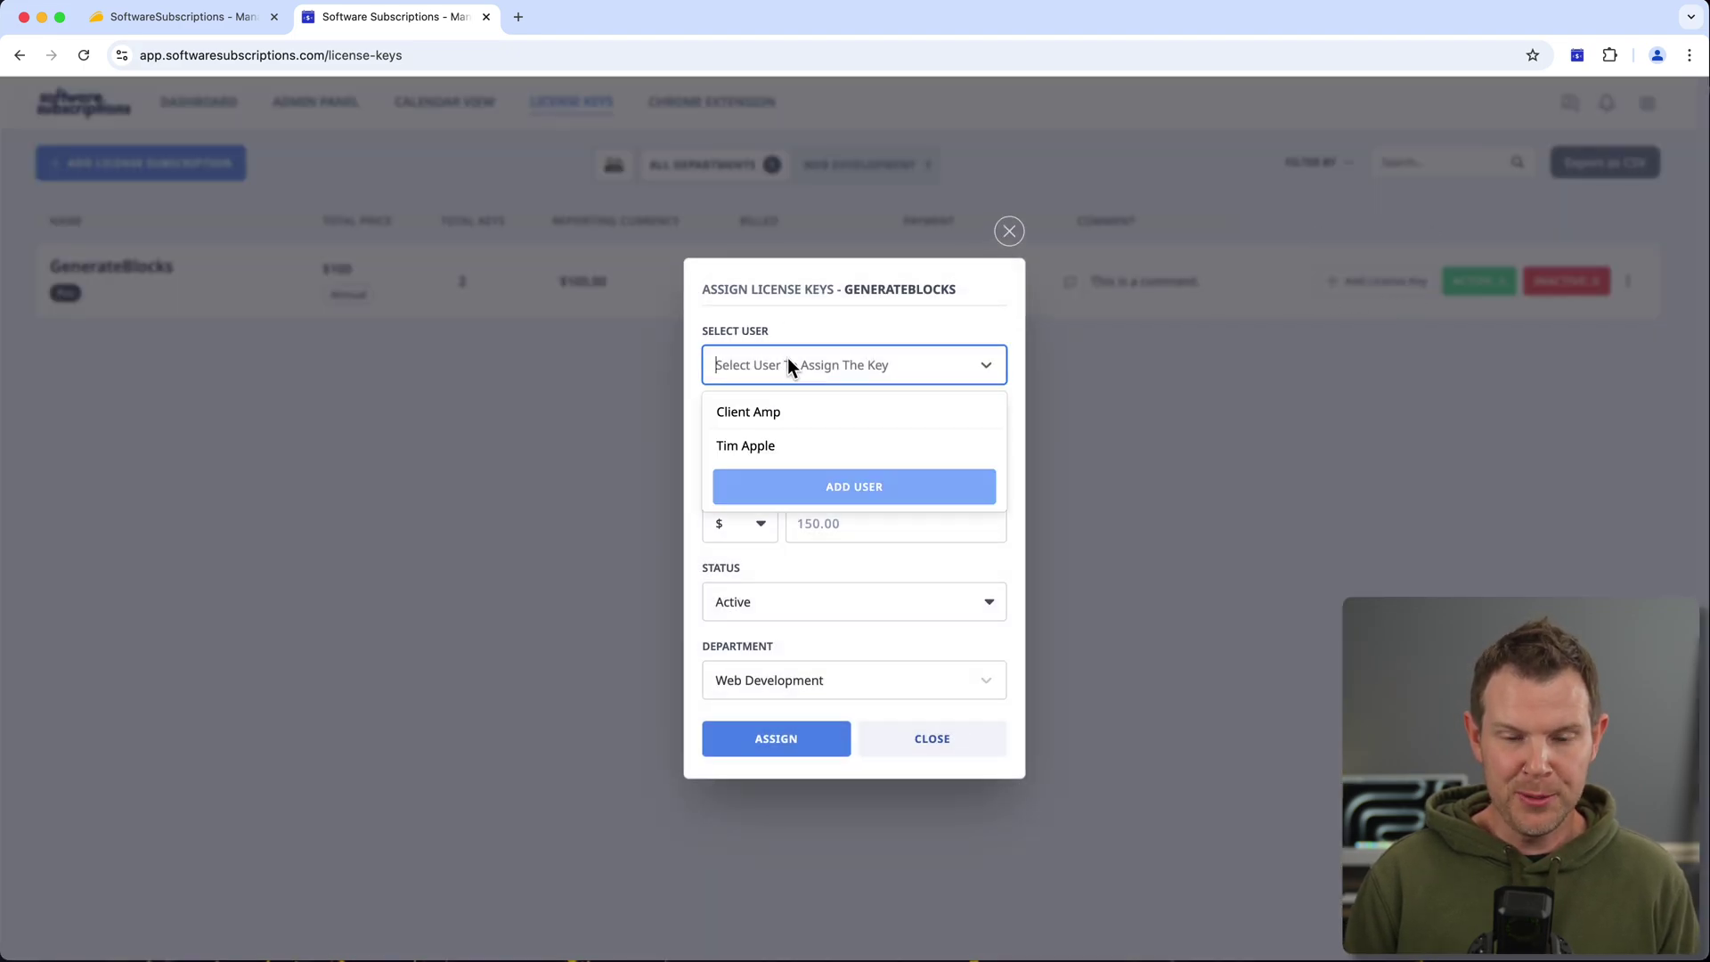
left_click(760, 446)
left_click(795, 451)
type("DKASJDFL;KASDFJL;AKS")
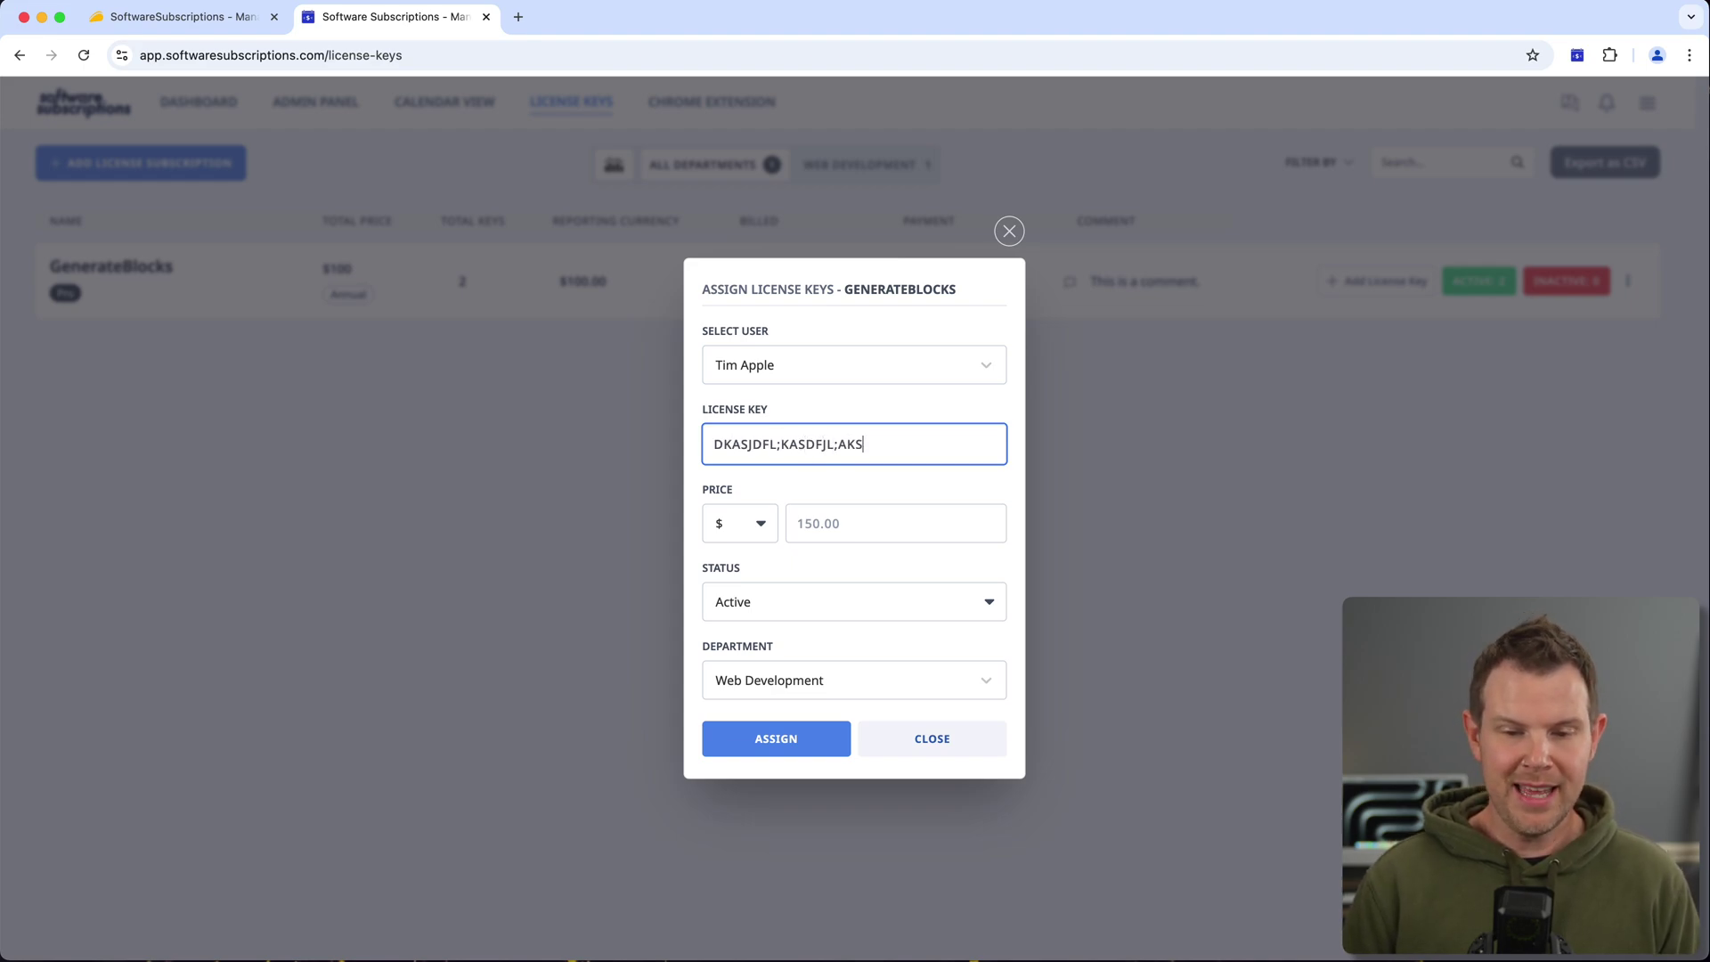
left_click(811, 522)
type("10000")
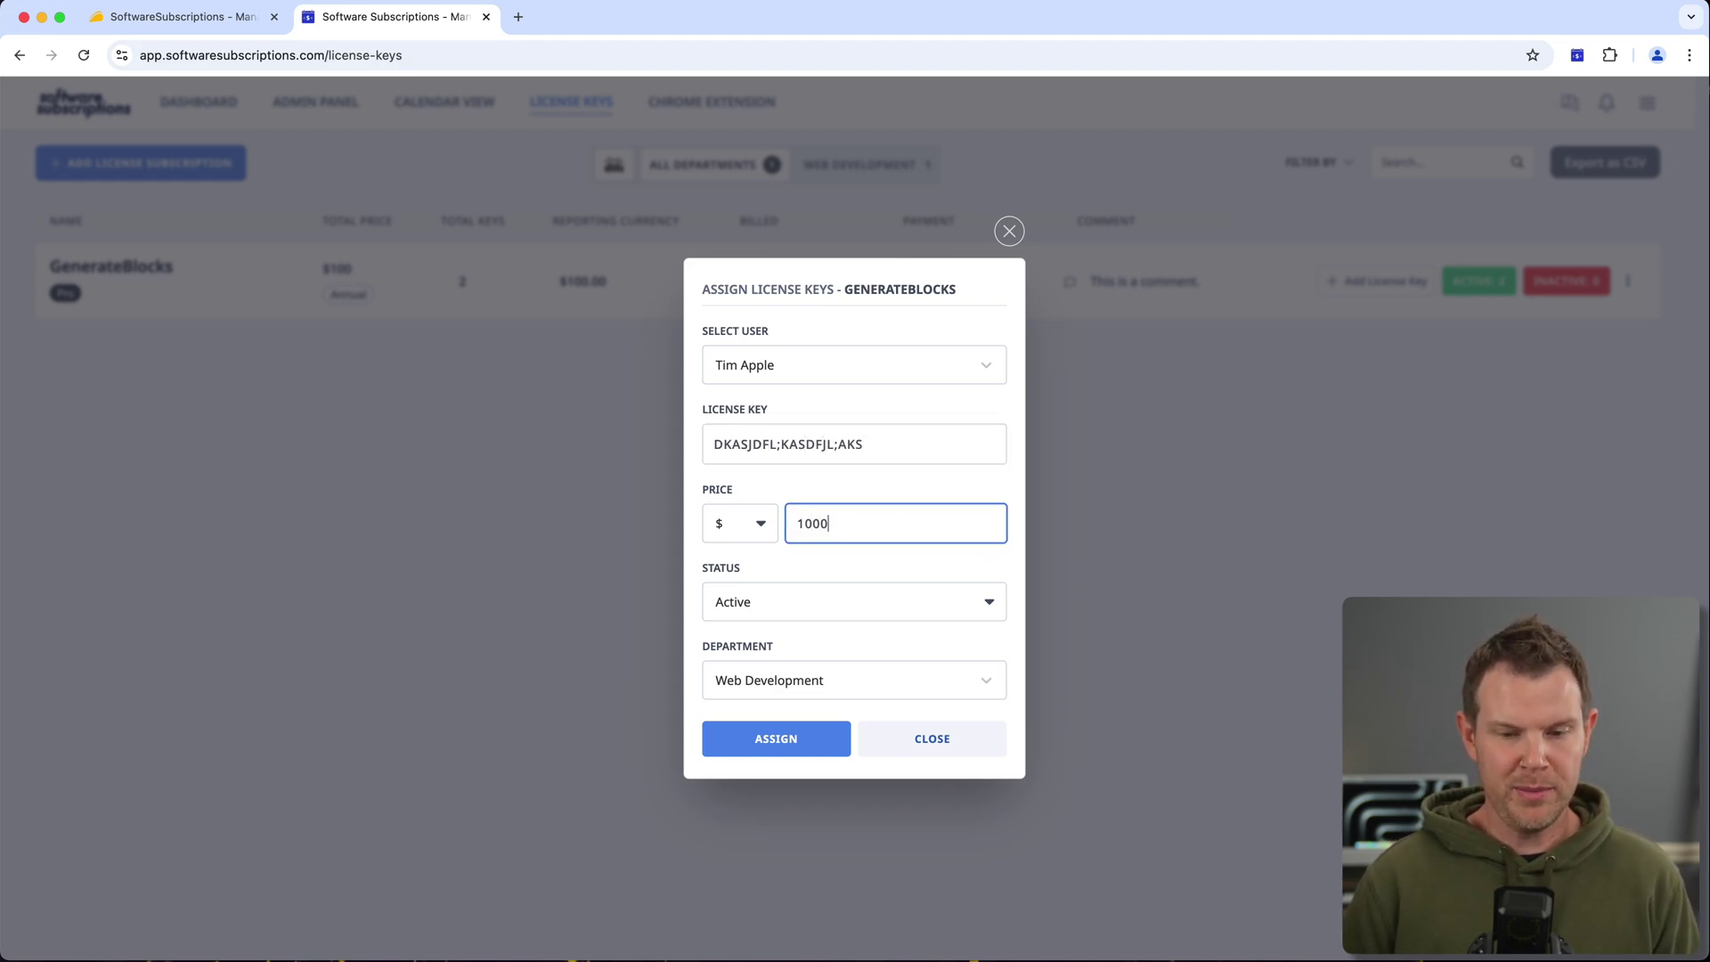
left_click(806, 592)
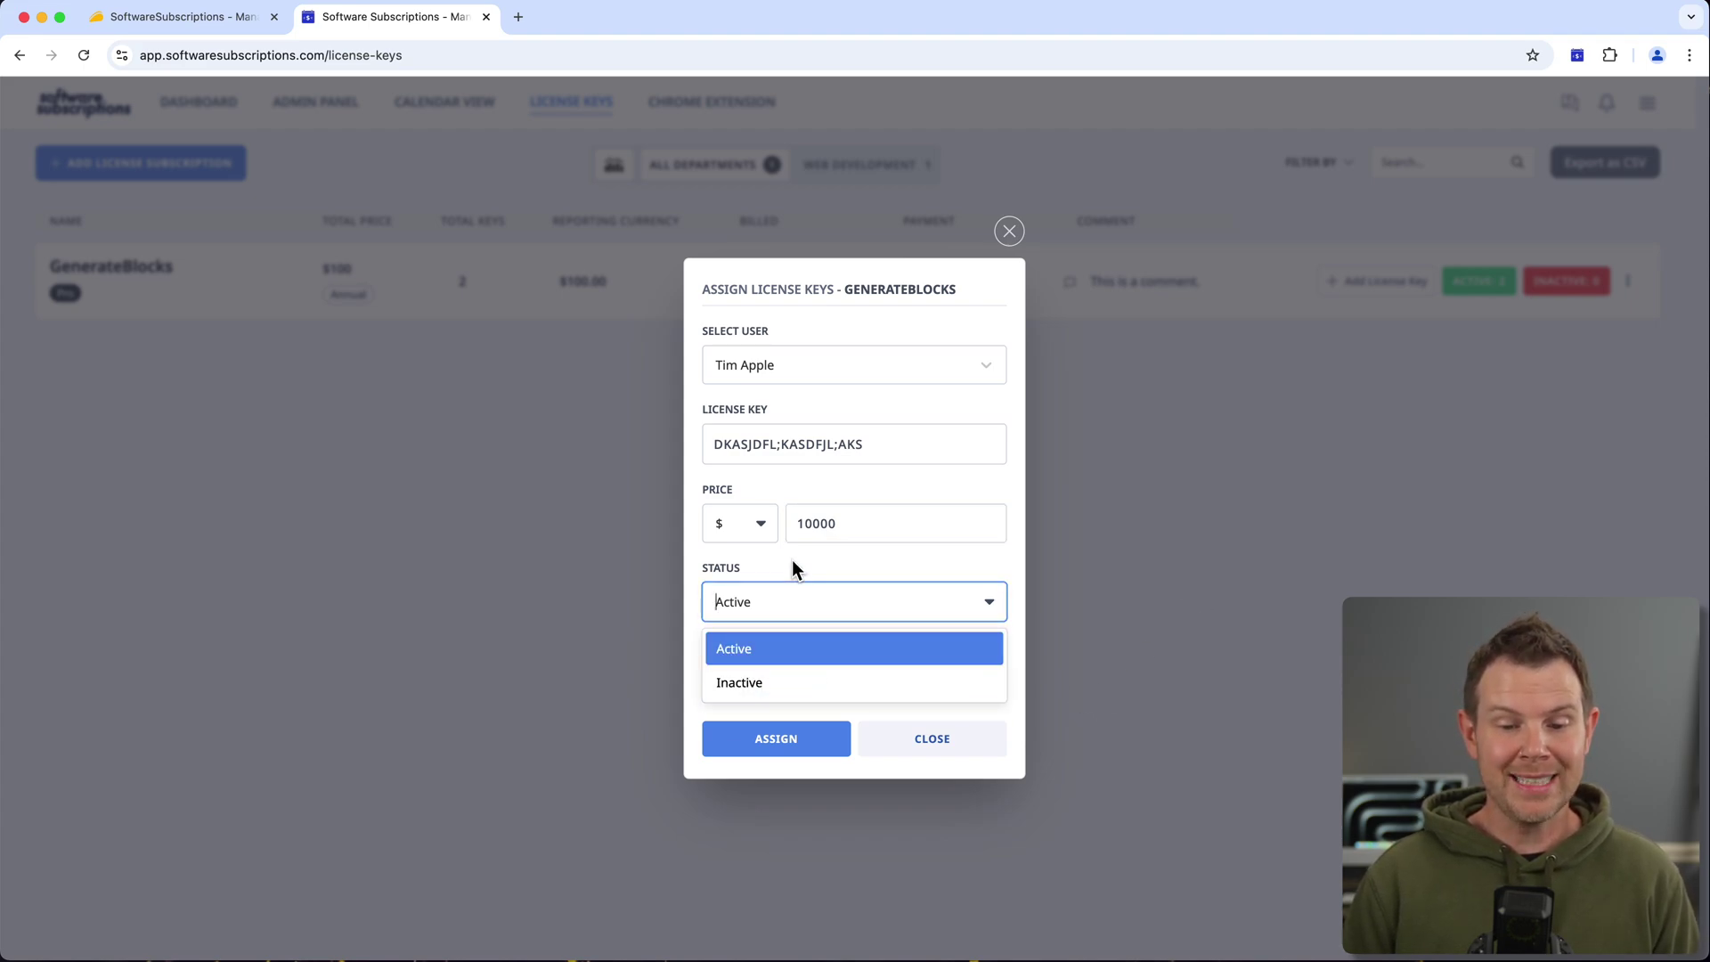
left_click(762, 648)
left_click(807, 676)
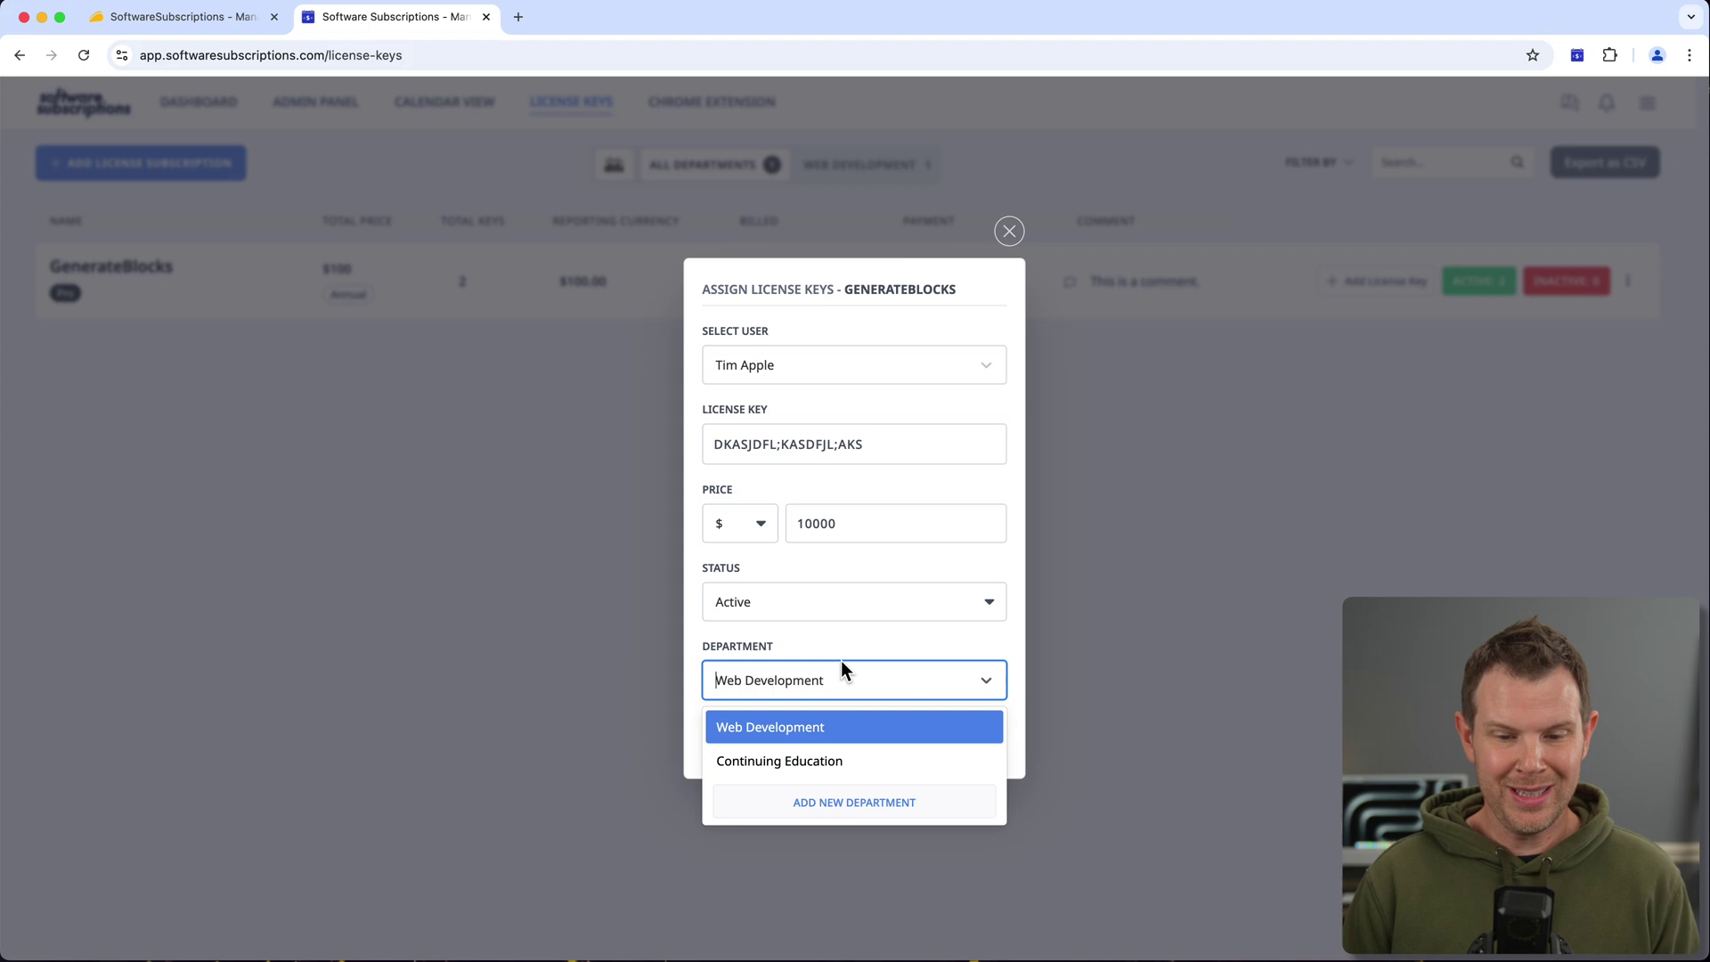
left_click(842, 657)
left_click(793, 740)
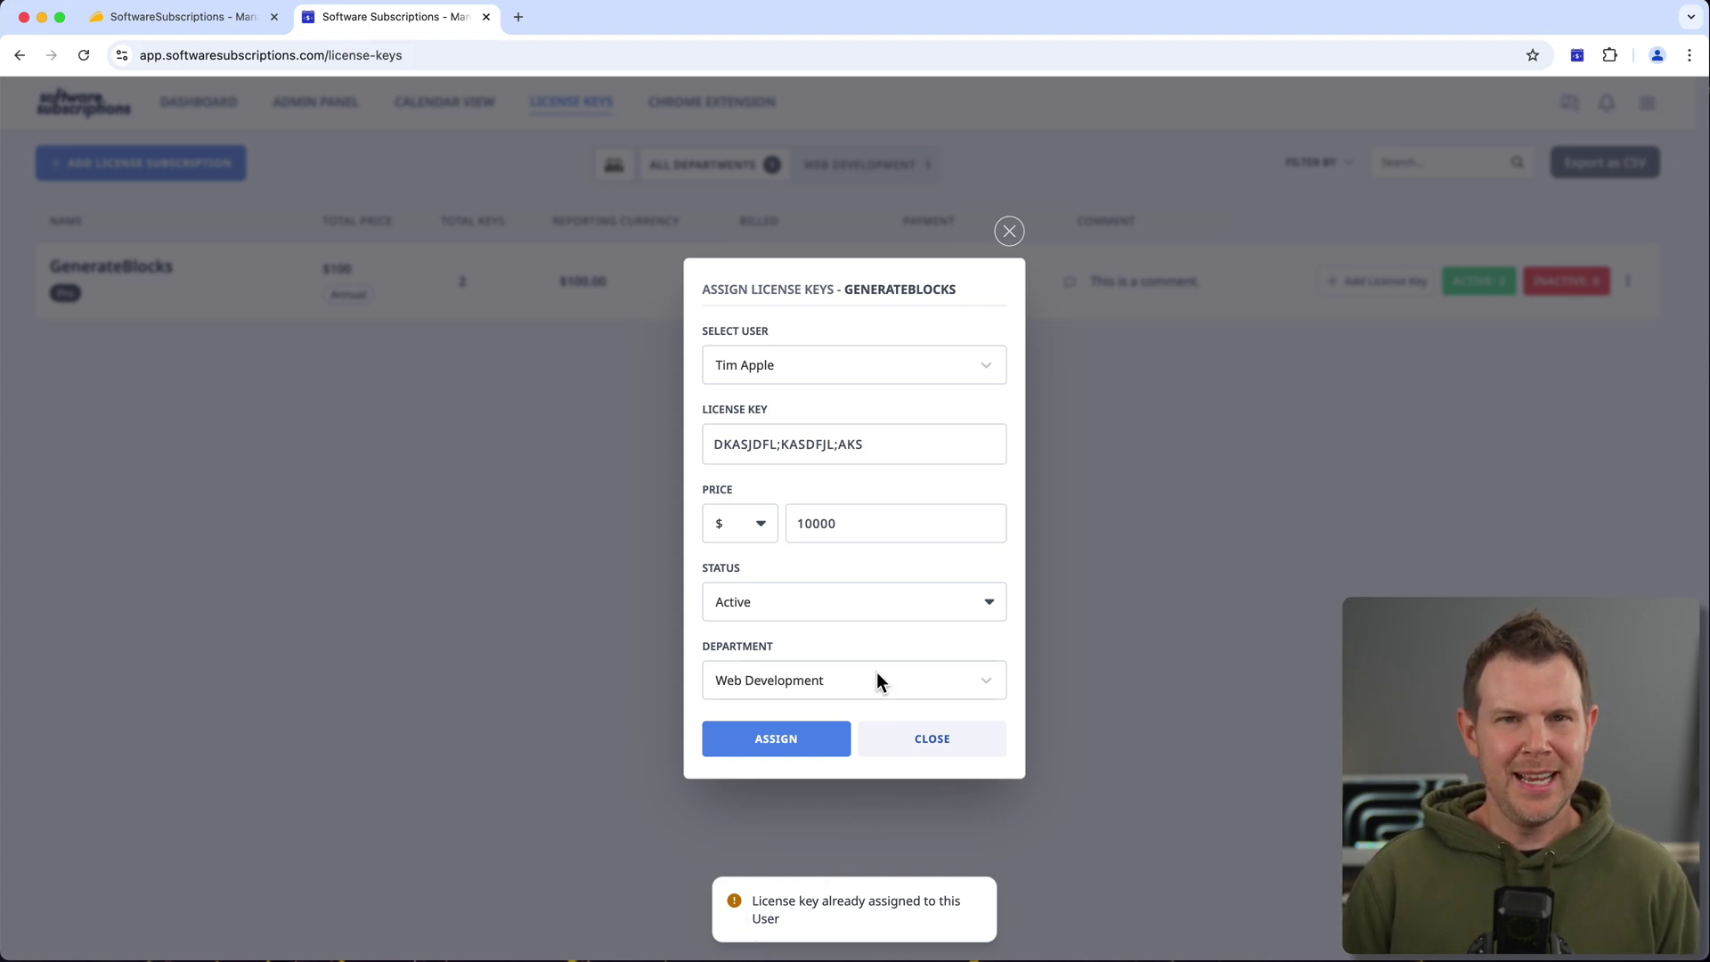
left_click(1008, 232)
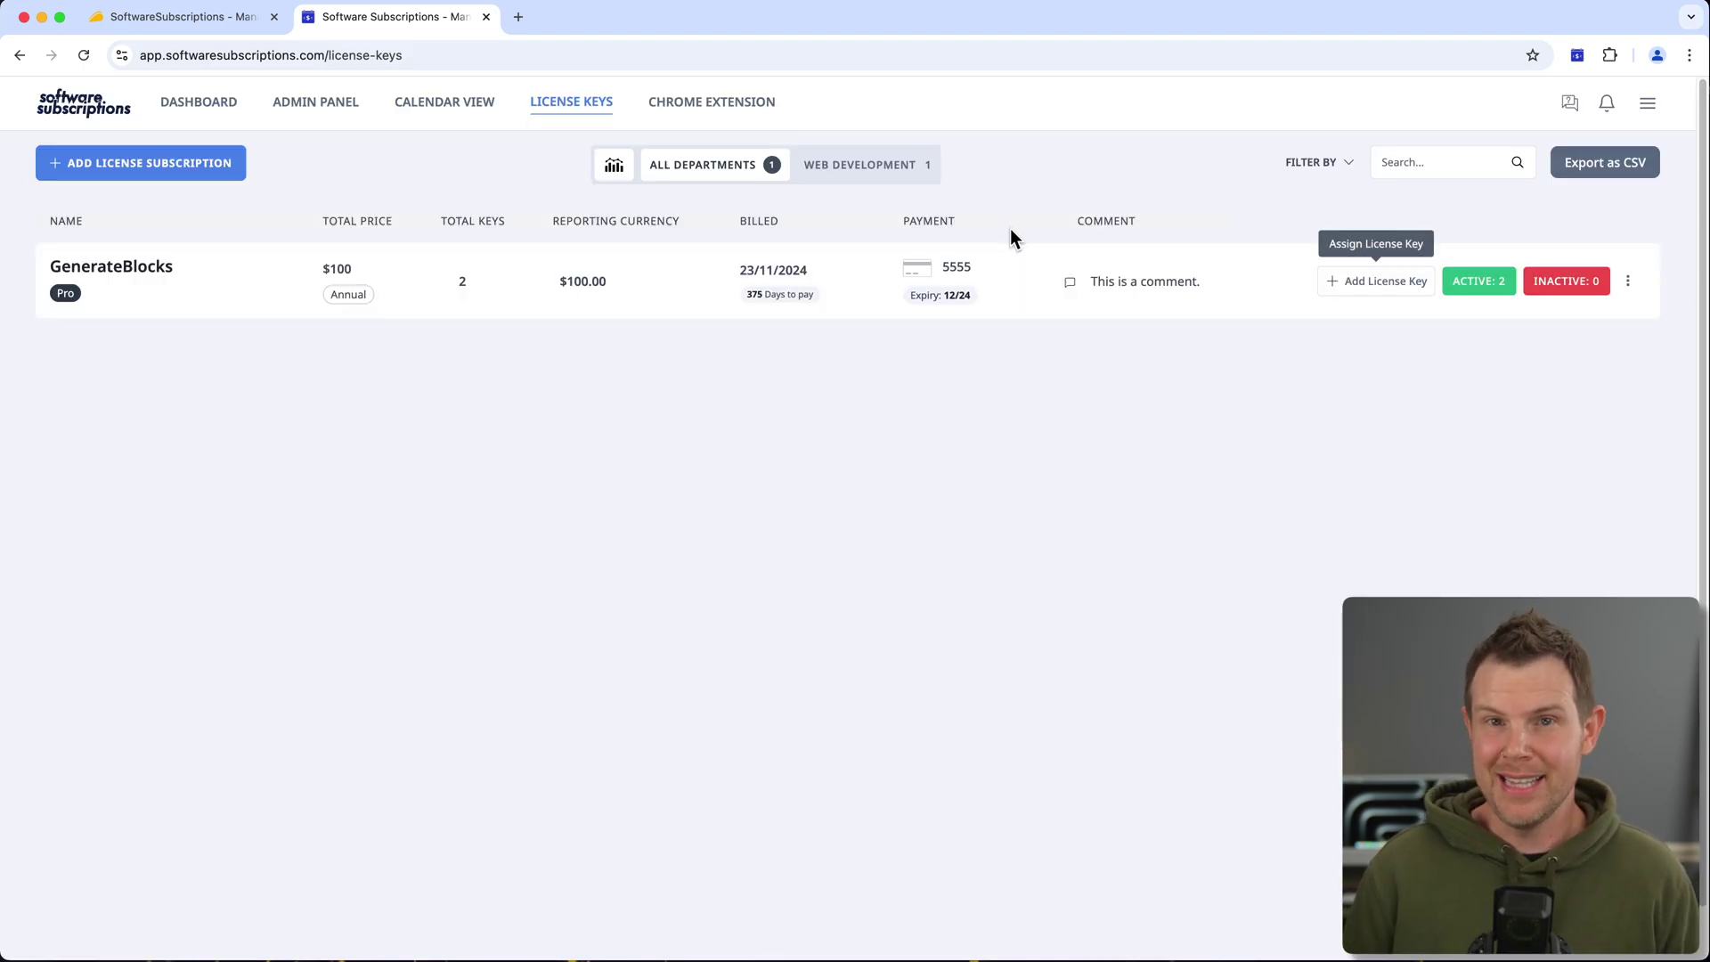
- Start a new subscription from the dashboard and pick Canva from the service list
left_click(221, 109)
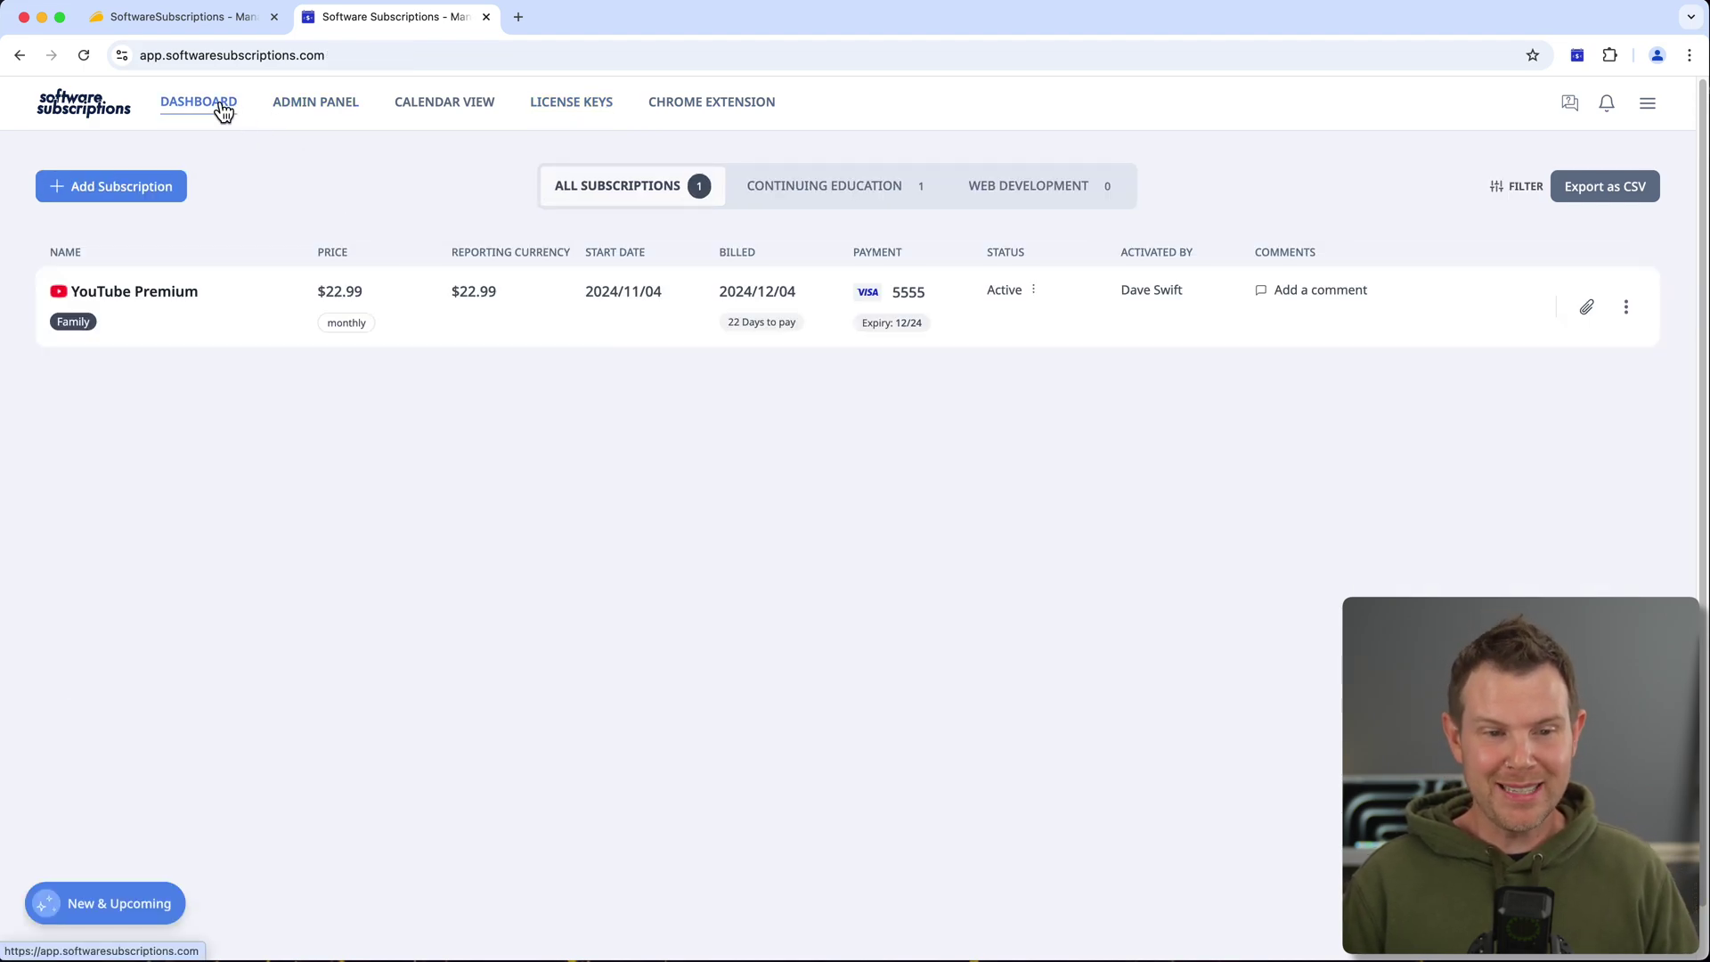
left_click(127, 189)
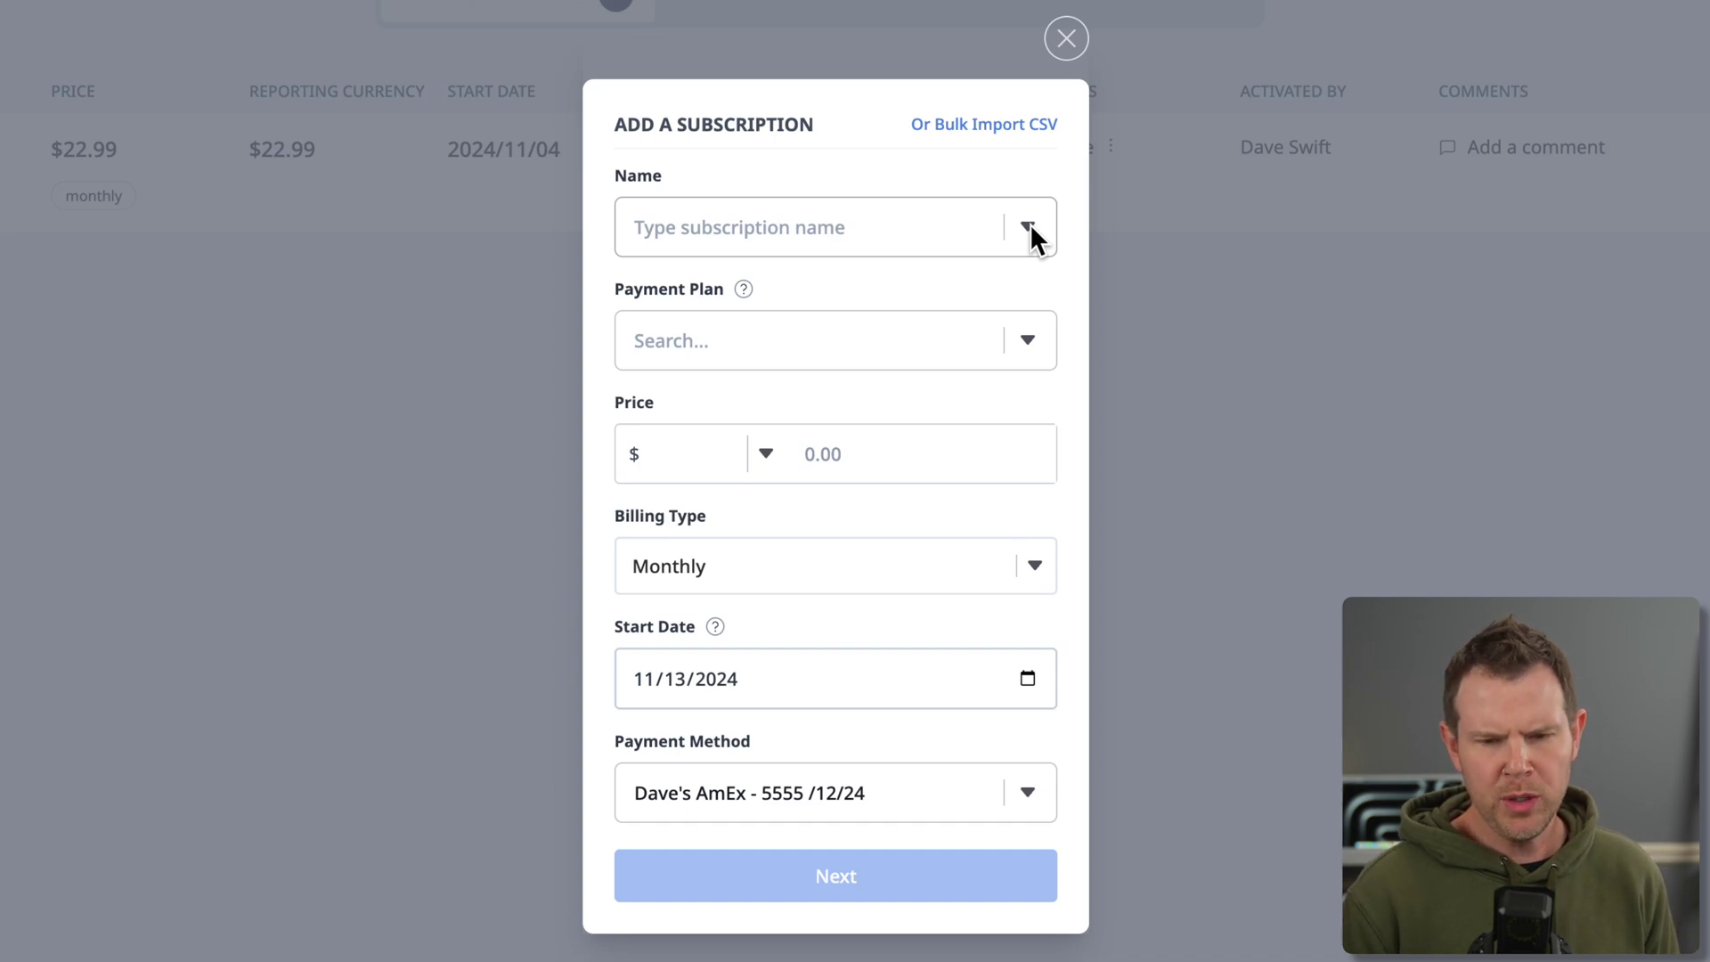
left_click(1028, 224)
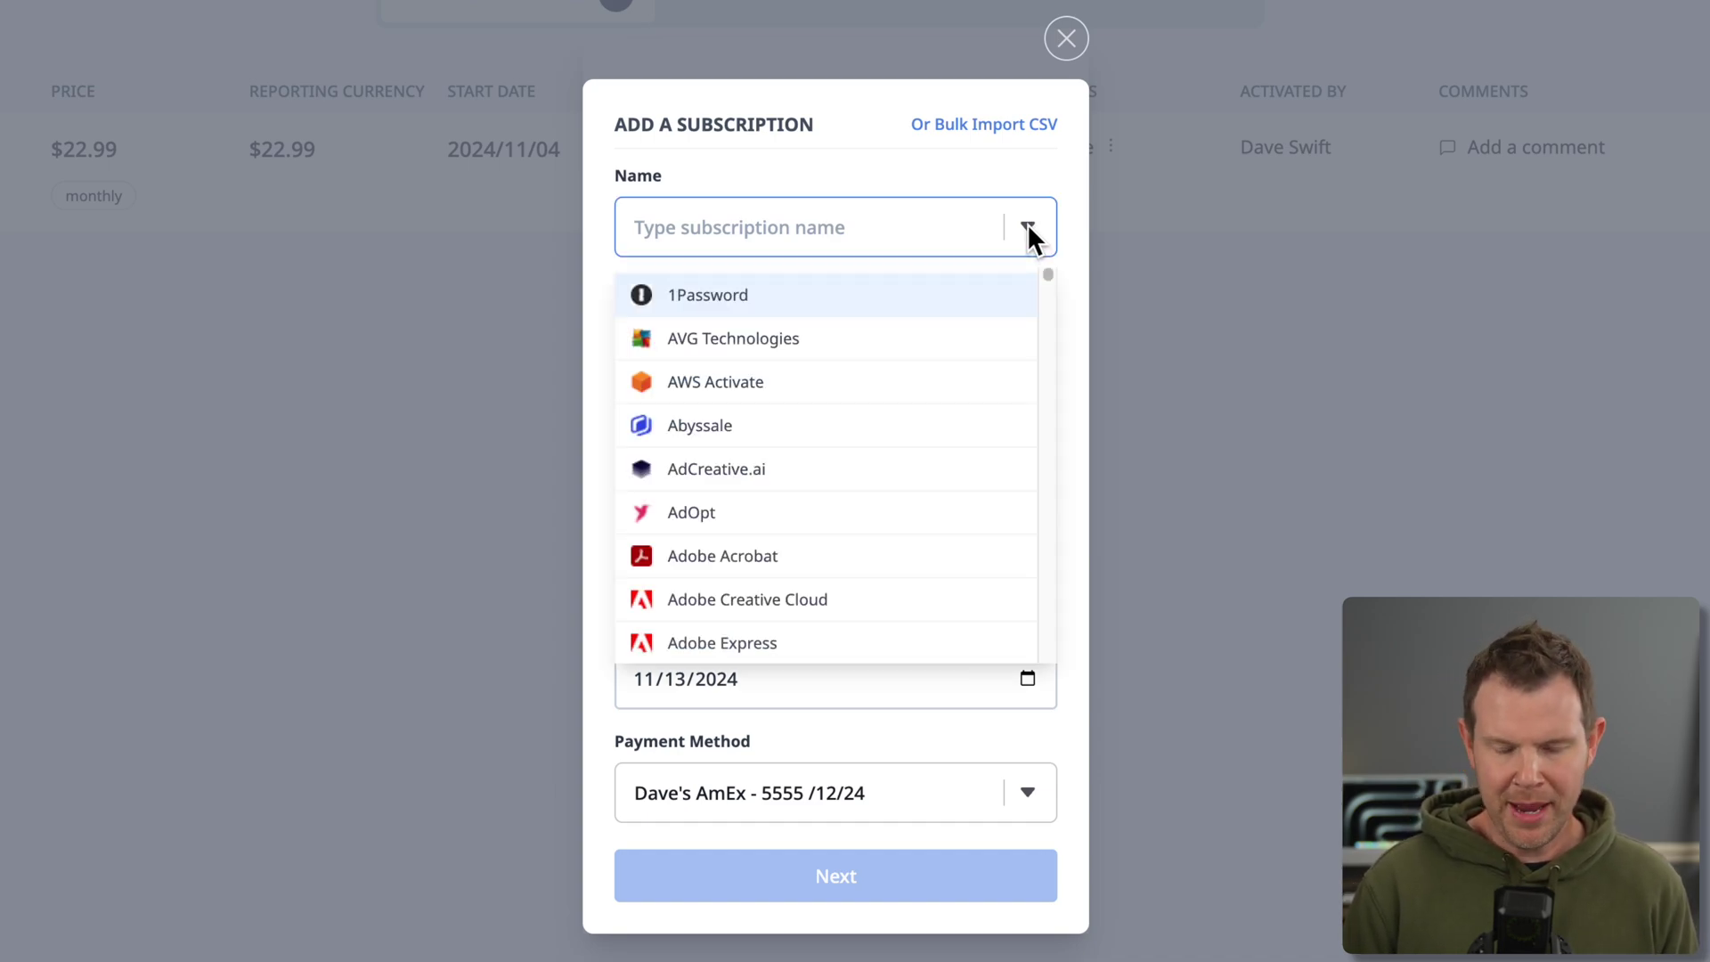
scroll(915, 356, "down", 5)
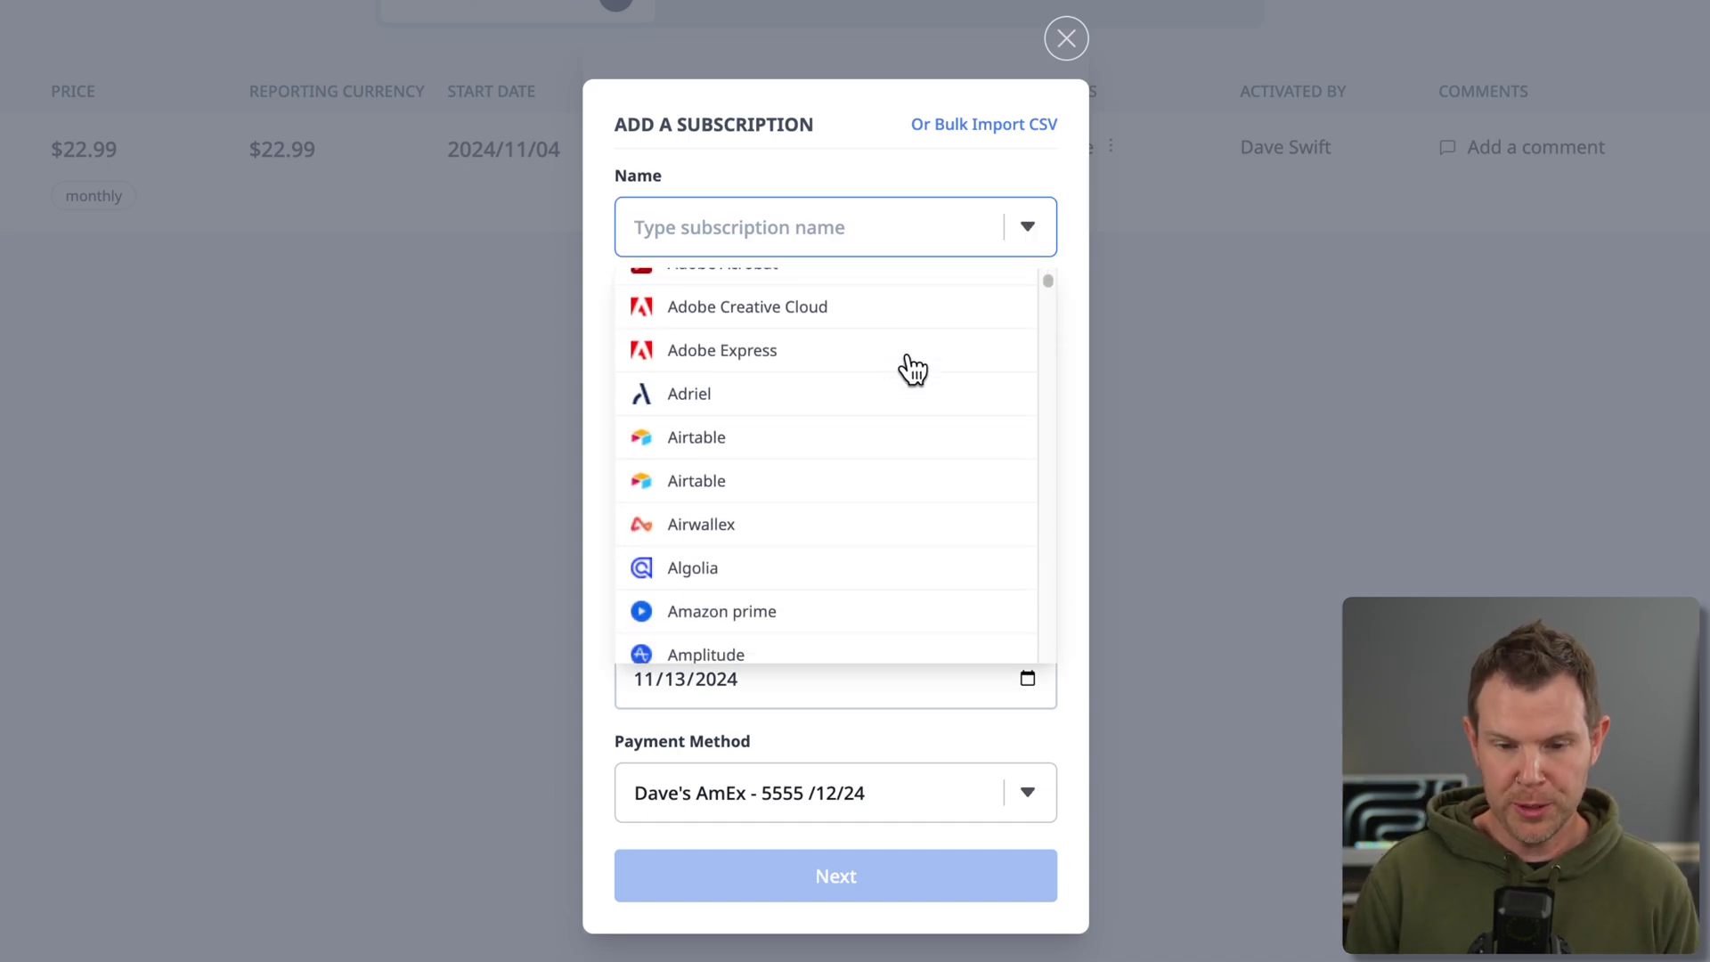
scroll(916, 365, "down", 6)
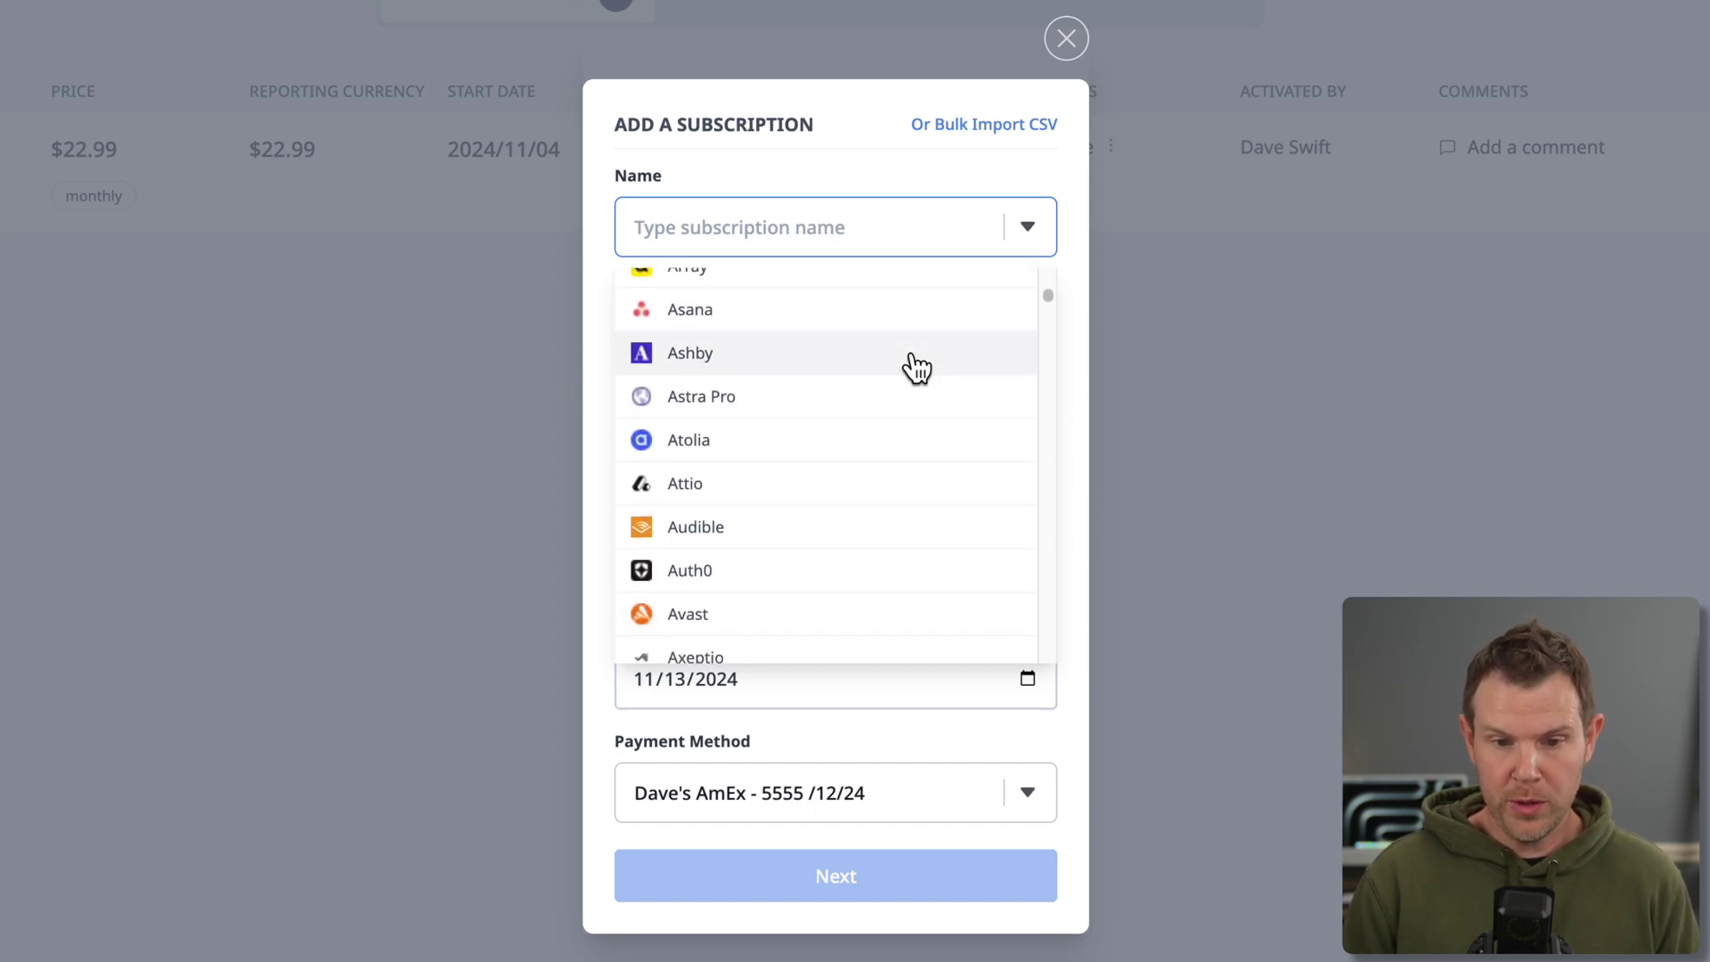
scroll(914, 367, "down", 5)
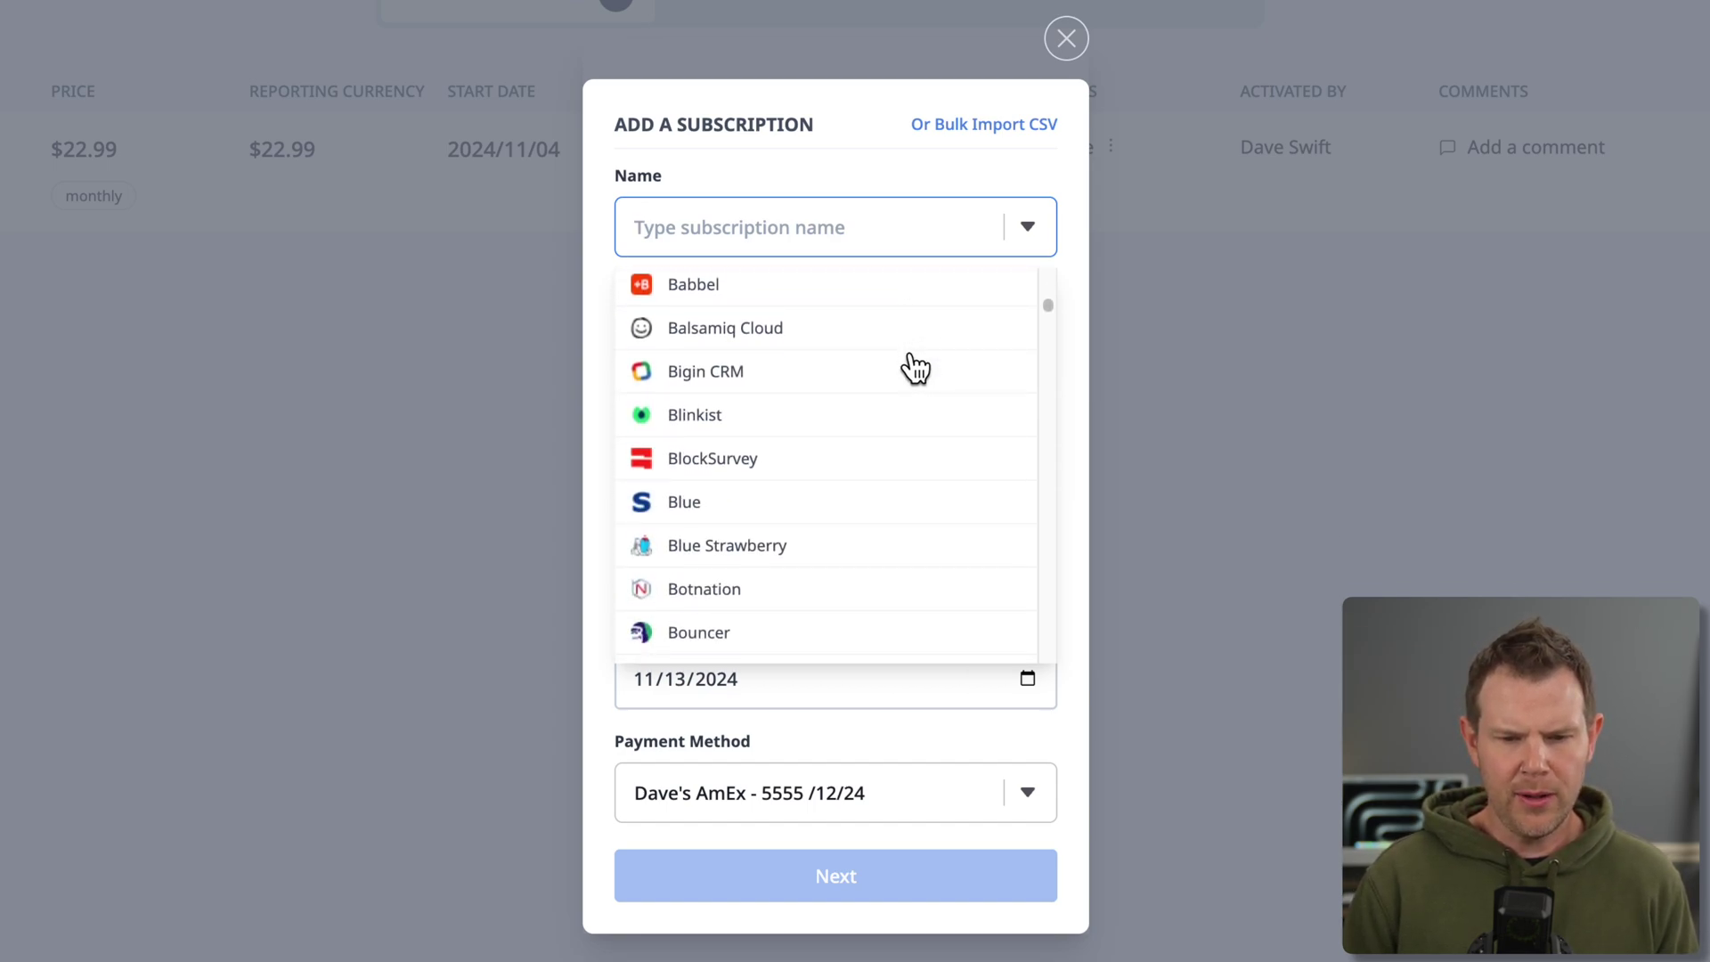
scroll(915, 368, "down", 5)
scroll(915, 367, "down", 5)
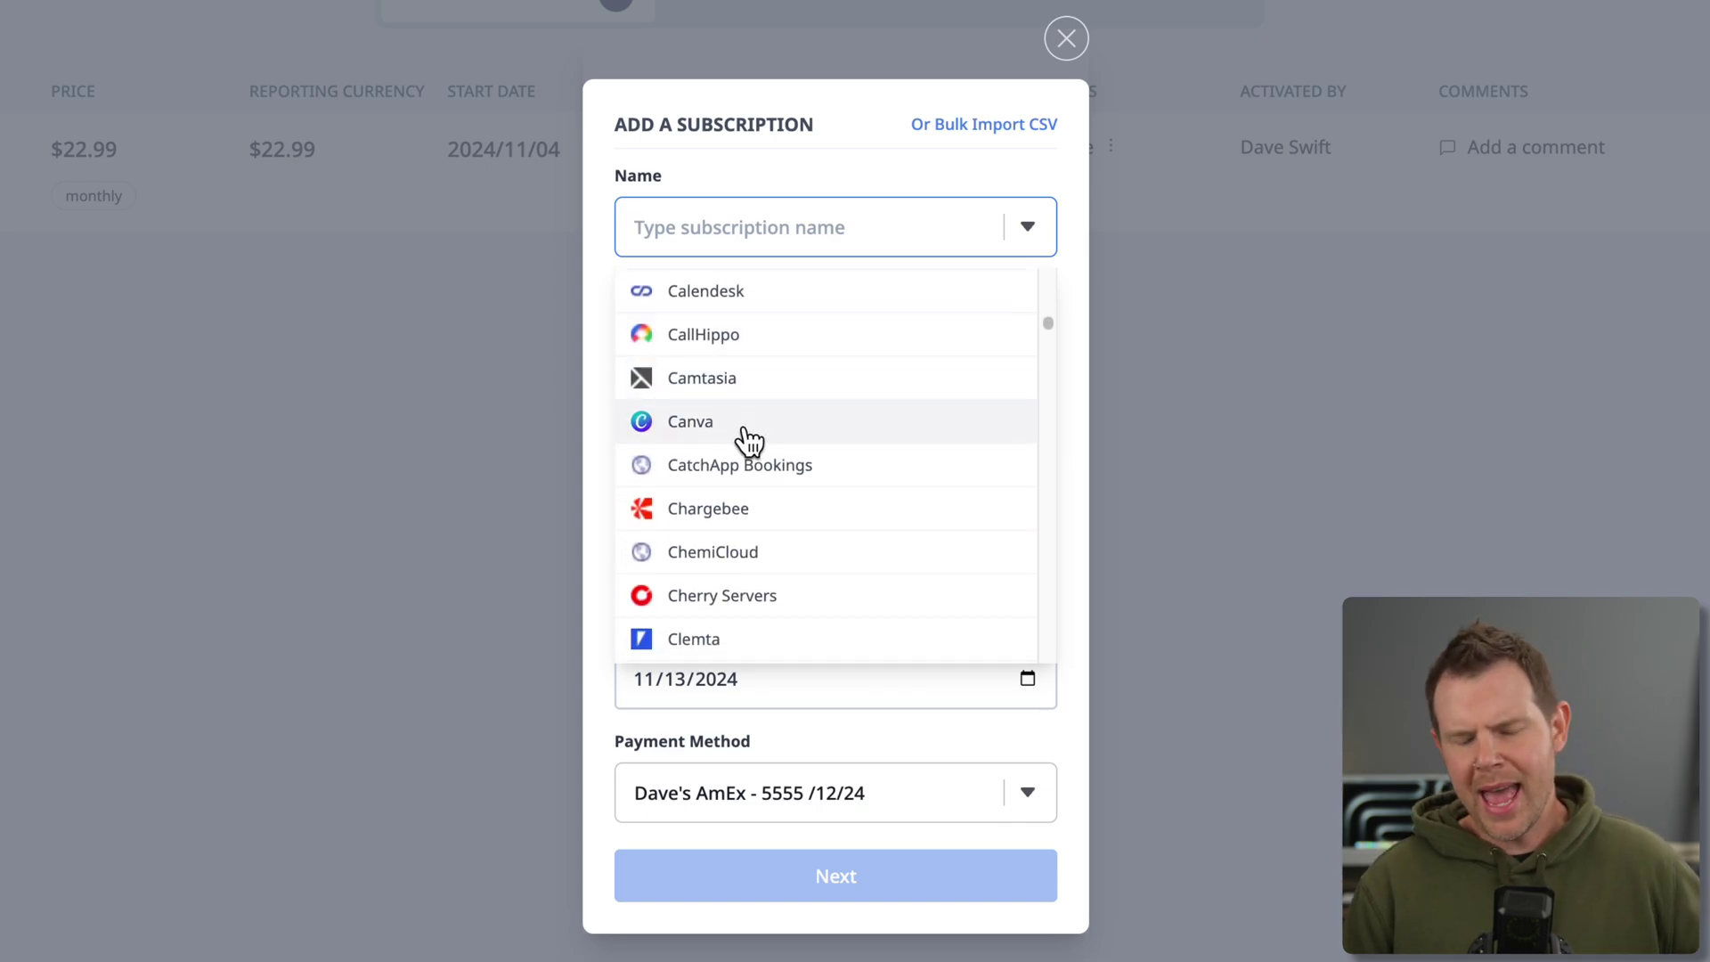
left_click(691, 424)
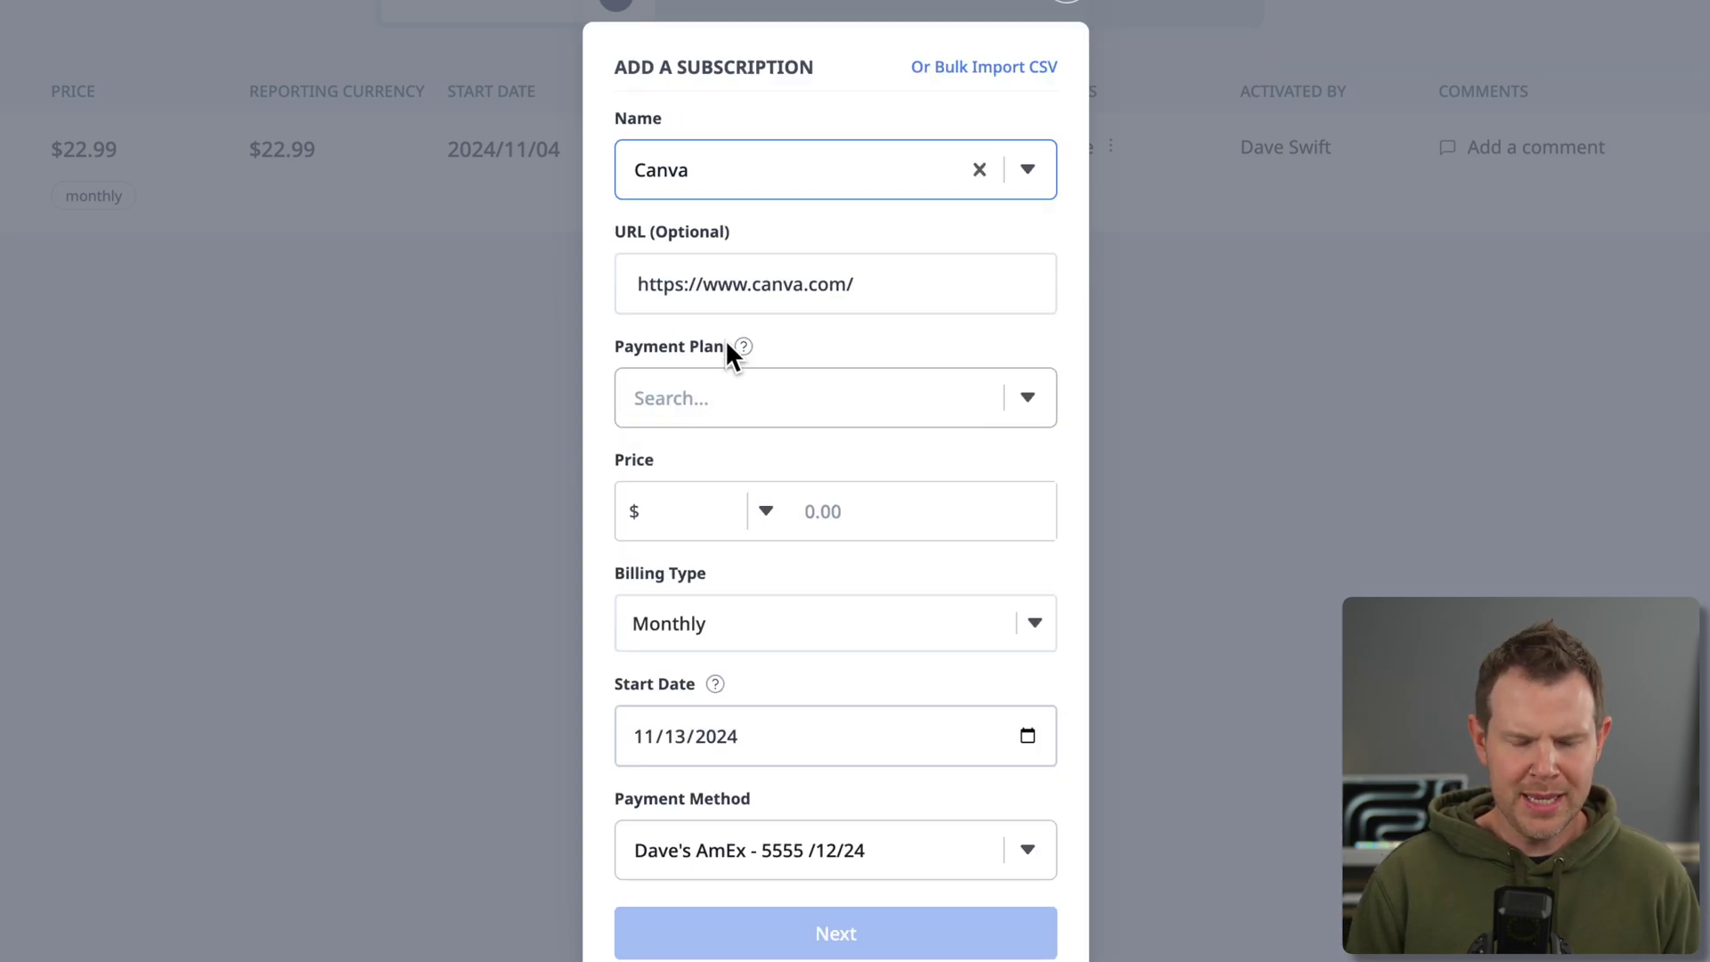
- Try a custom Pixelmator Pro name, then switch the subscription name back to Canva
left_click(739, 166)
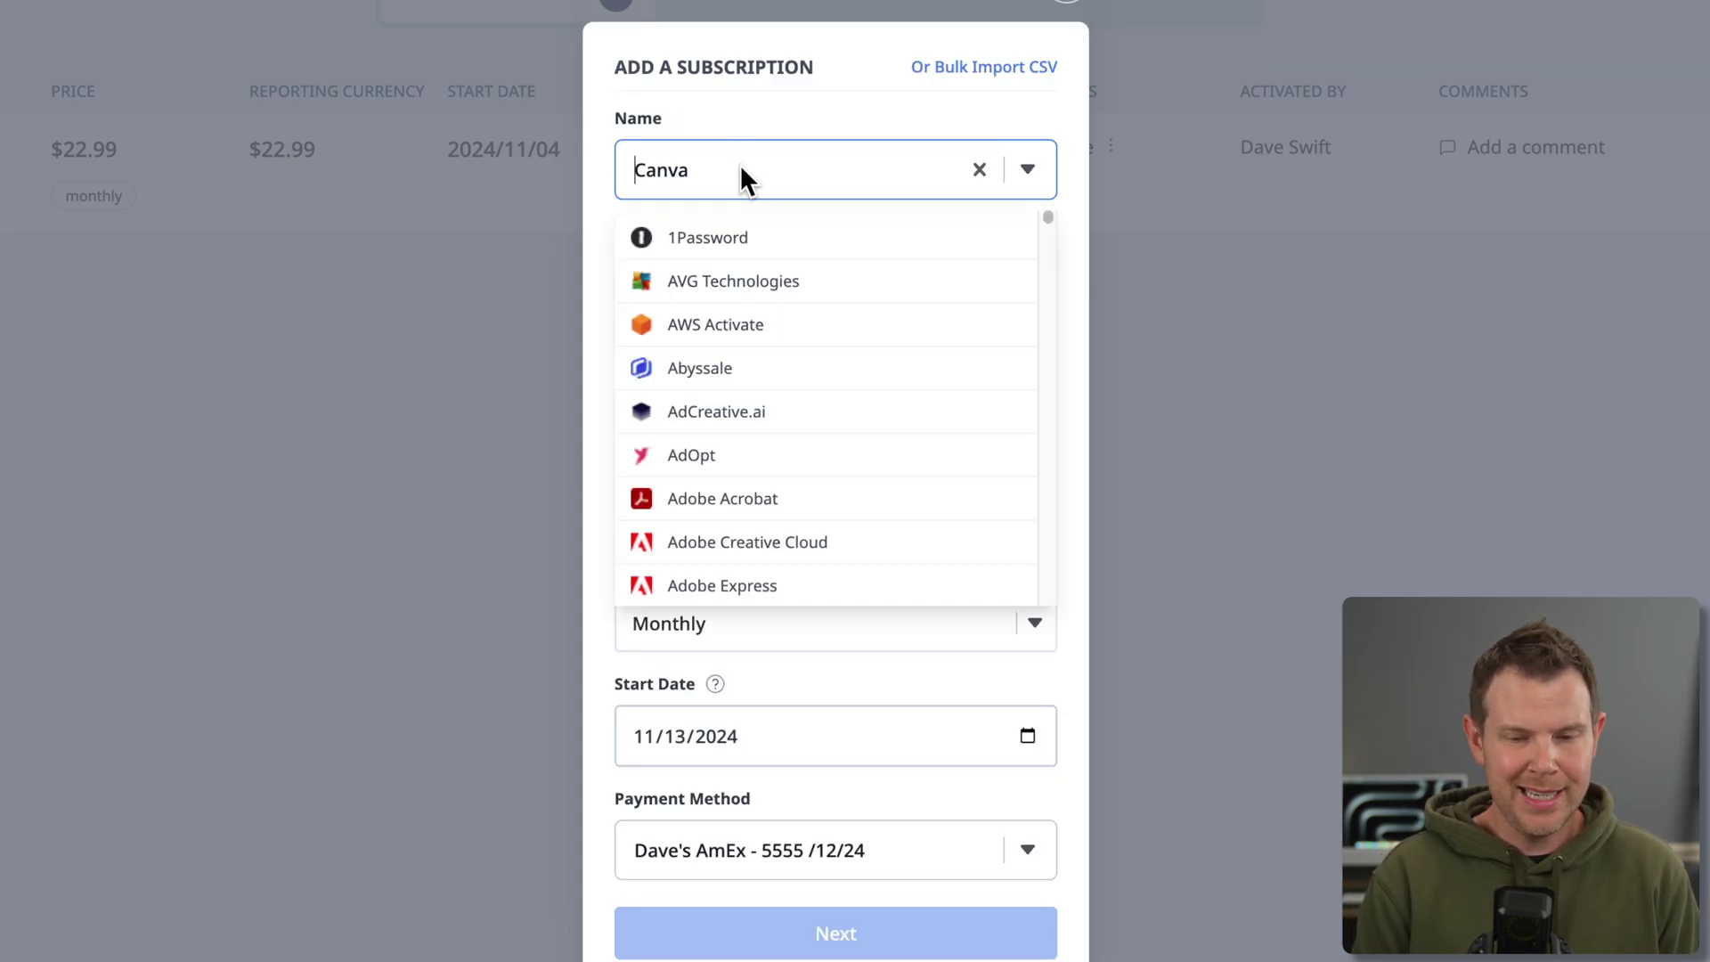
type("Pixelmator Pro")
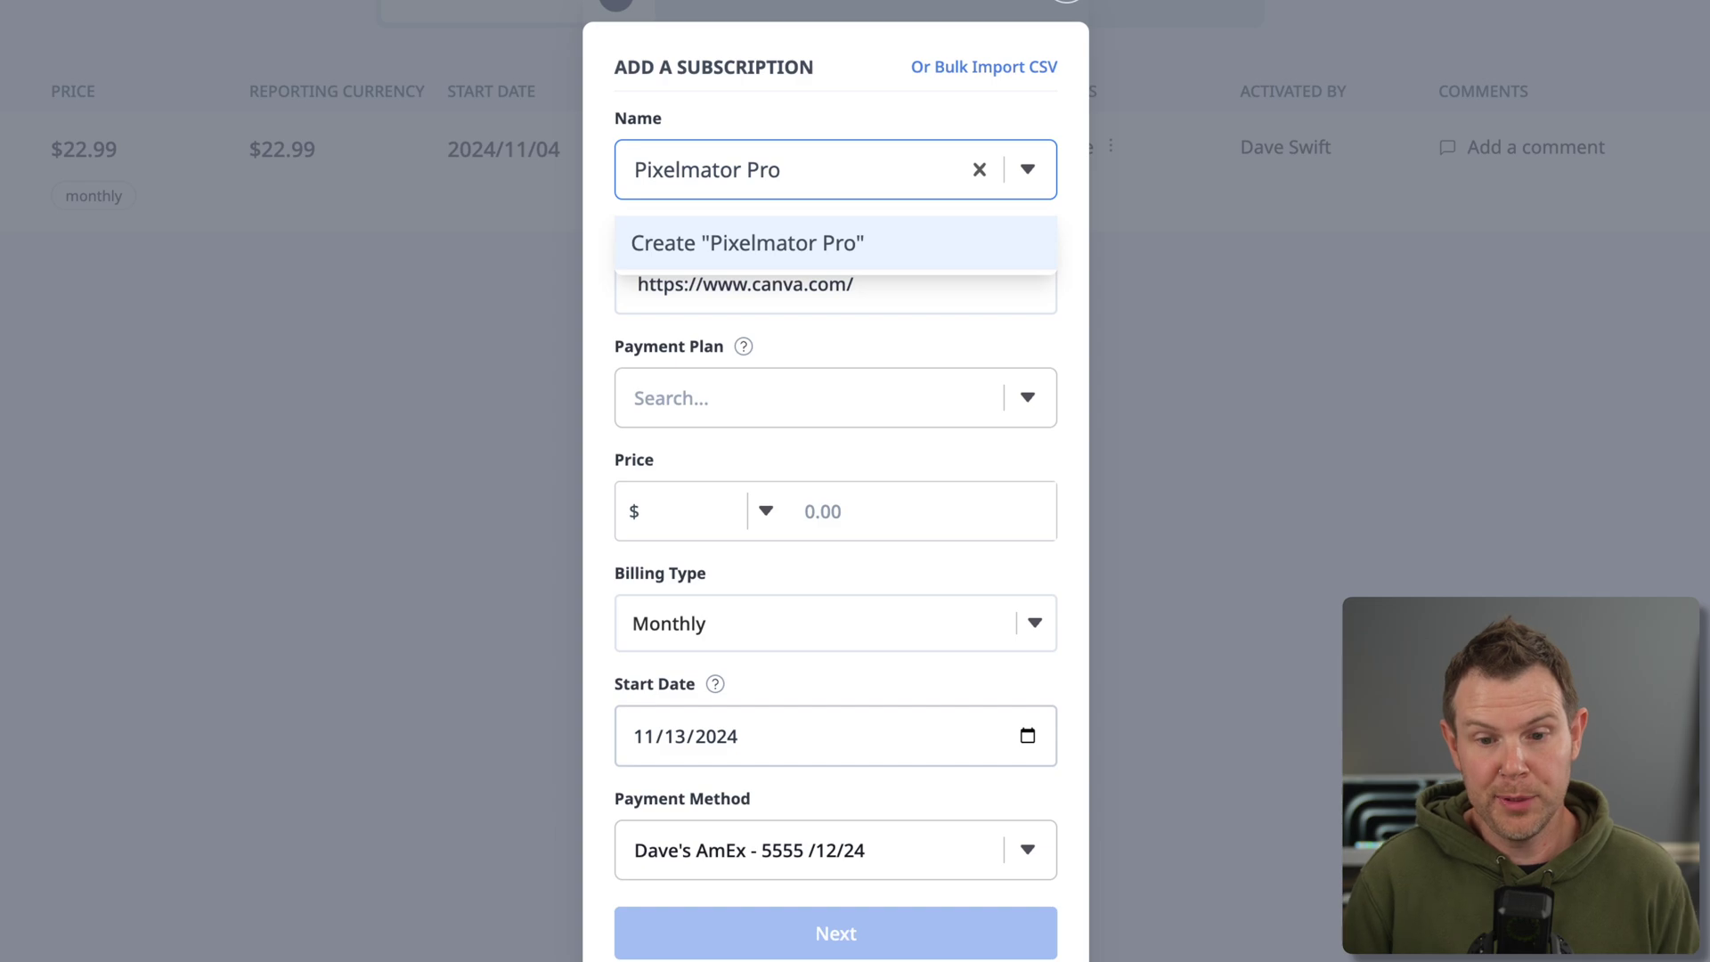
left_click(766, 254)
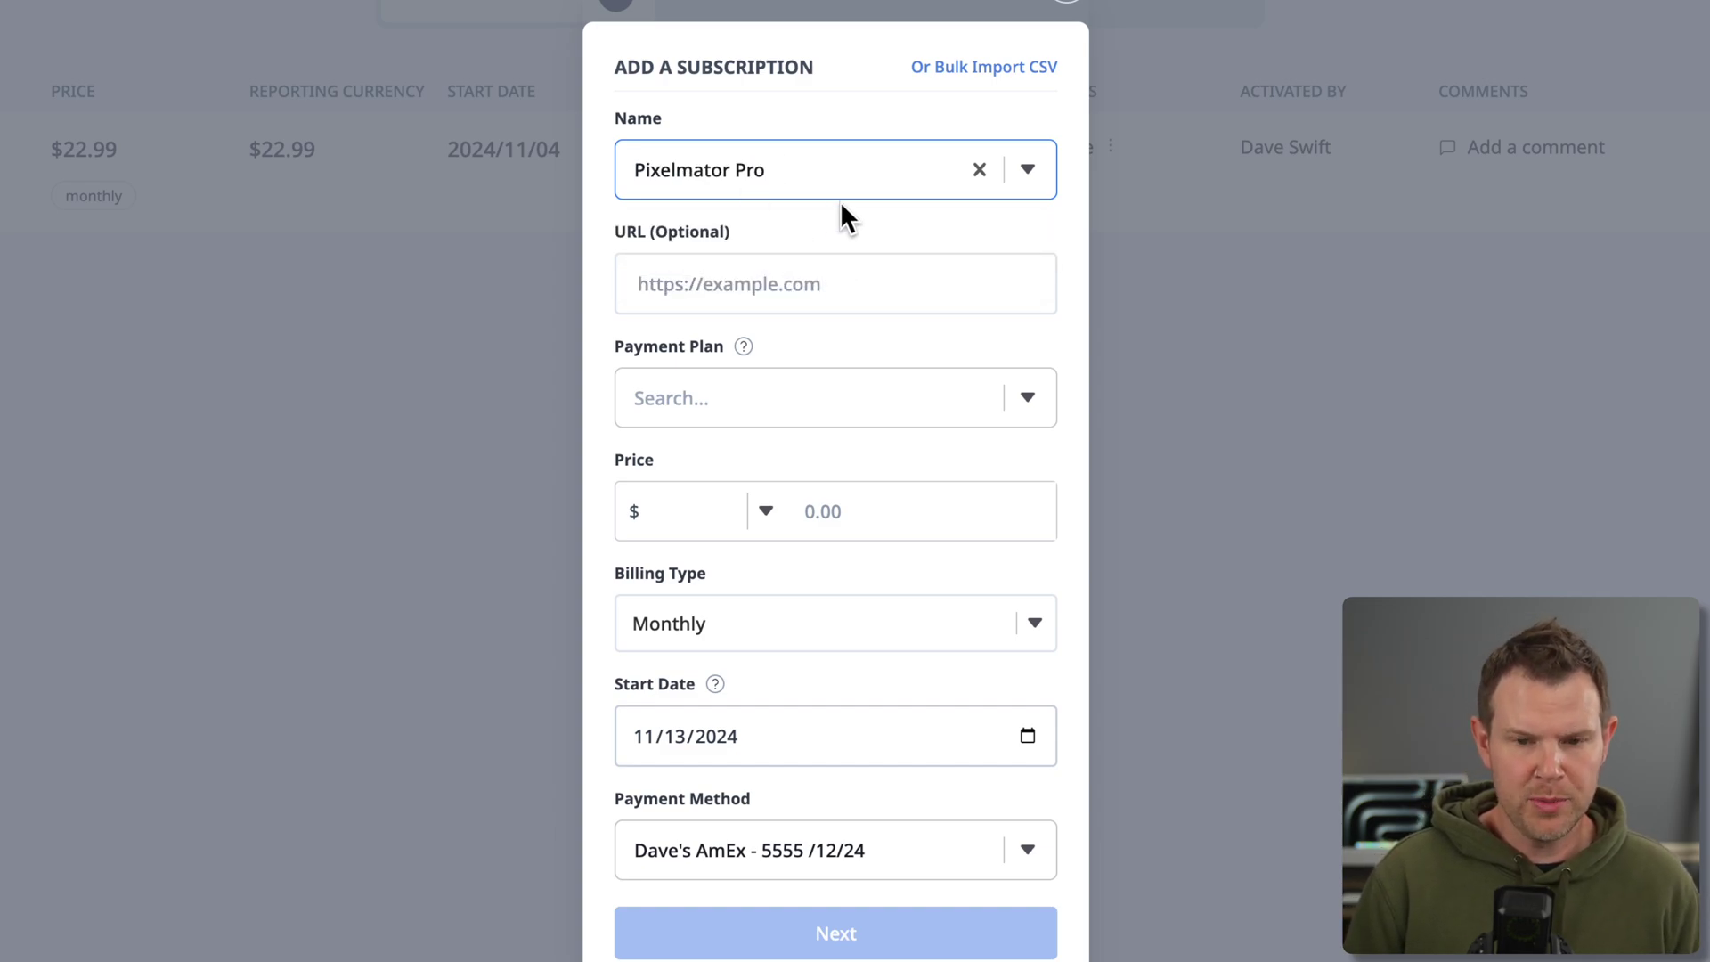
left_click(660, 282)
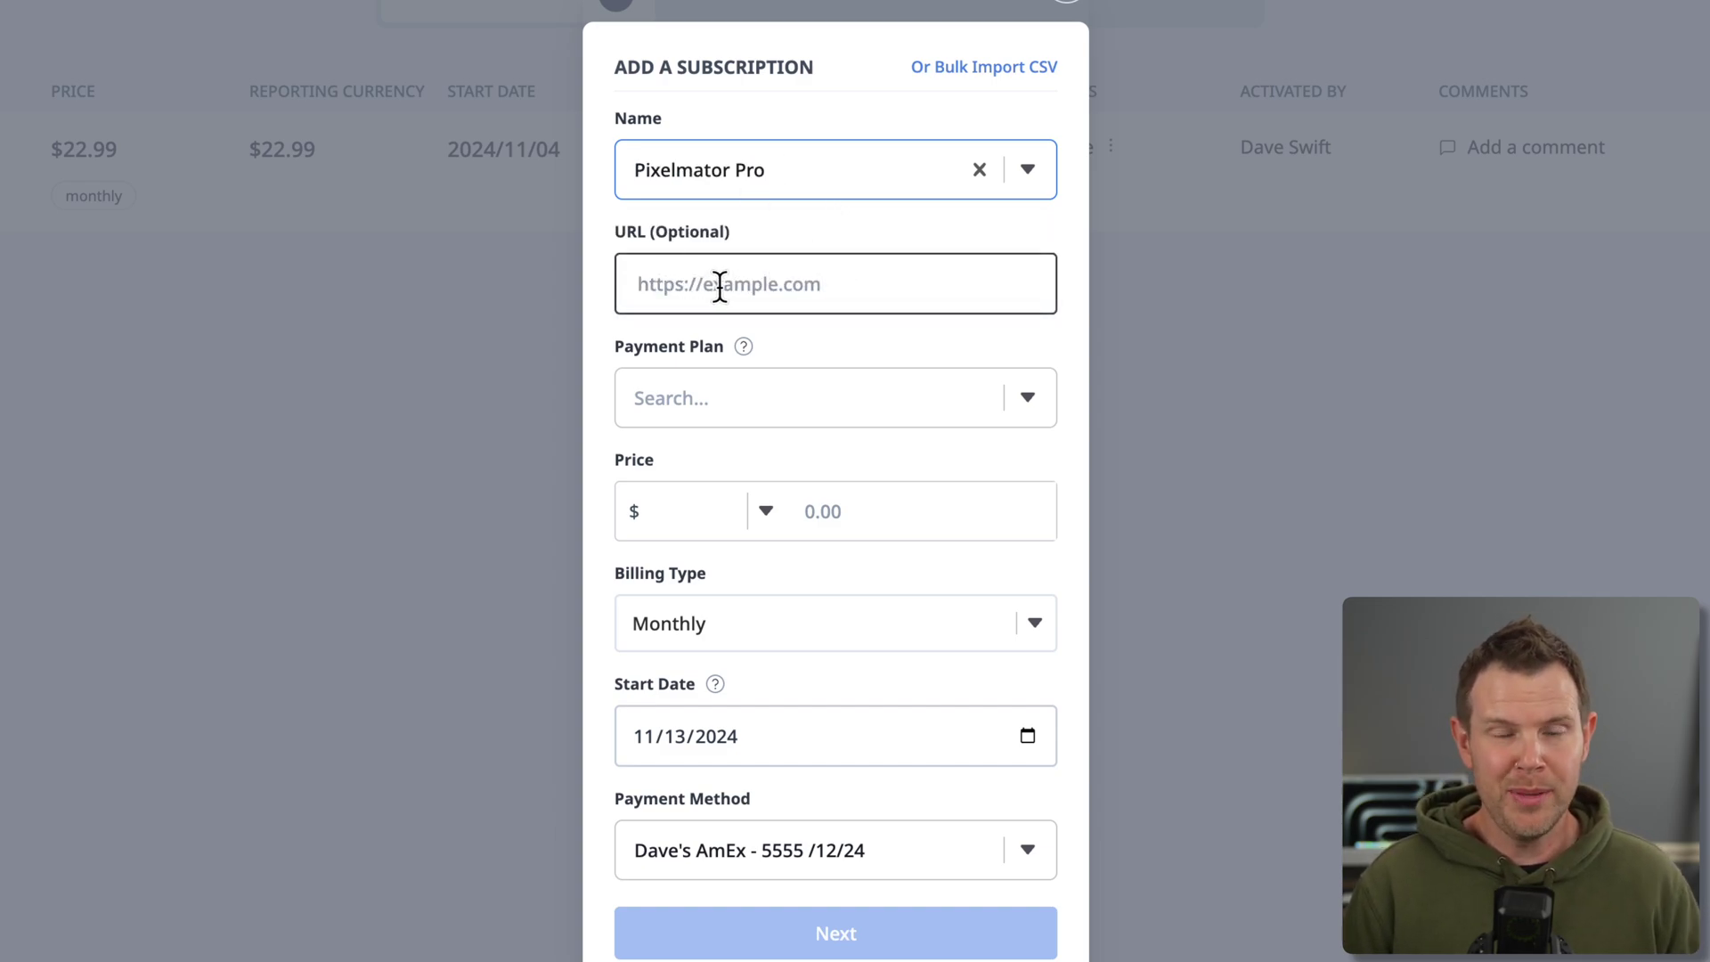
left_click(946, 172)
type("Canva")
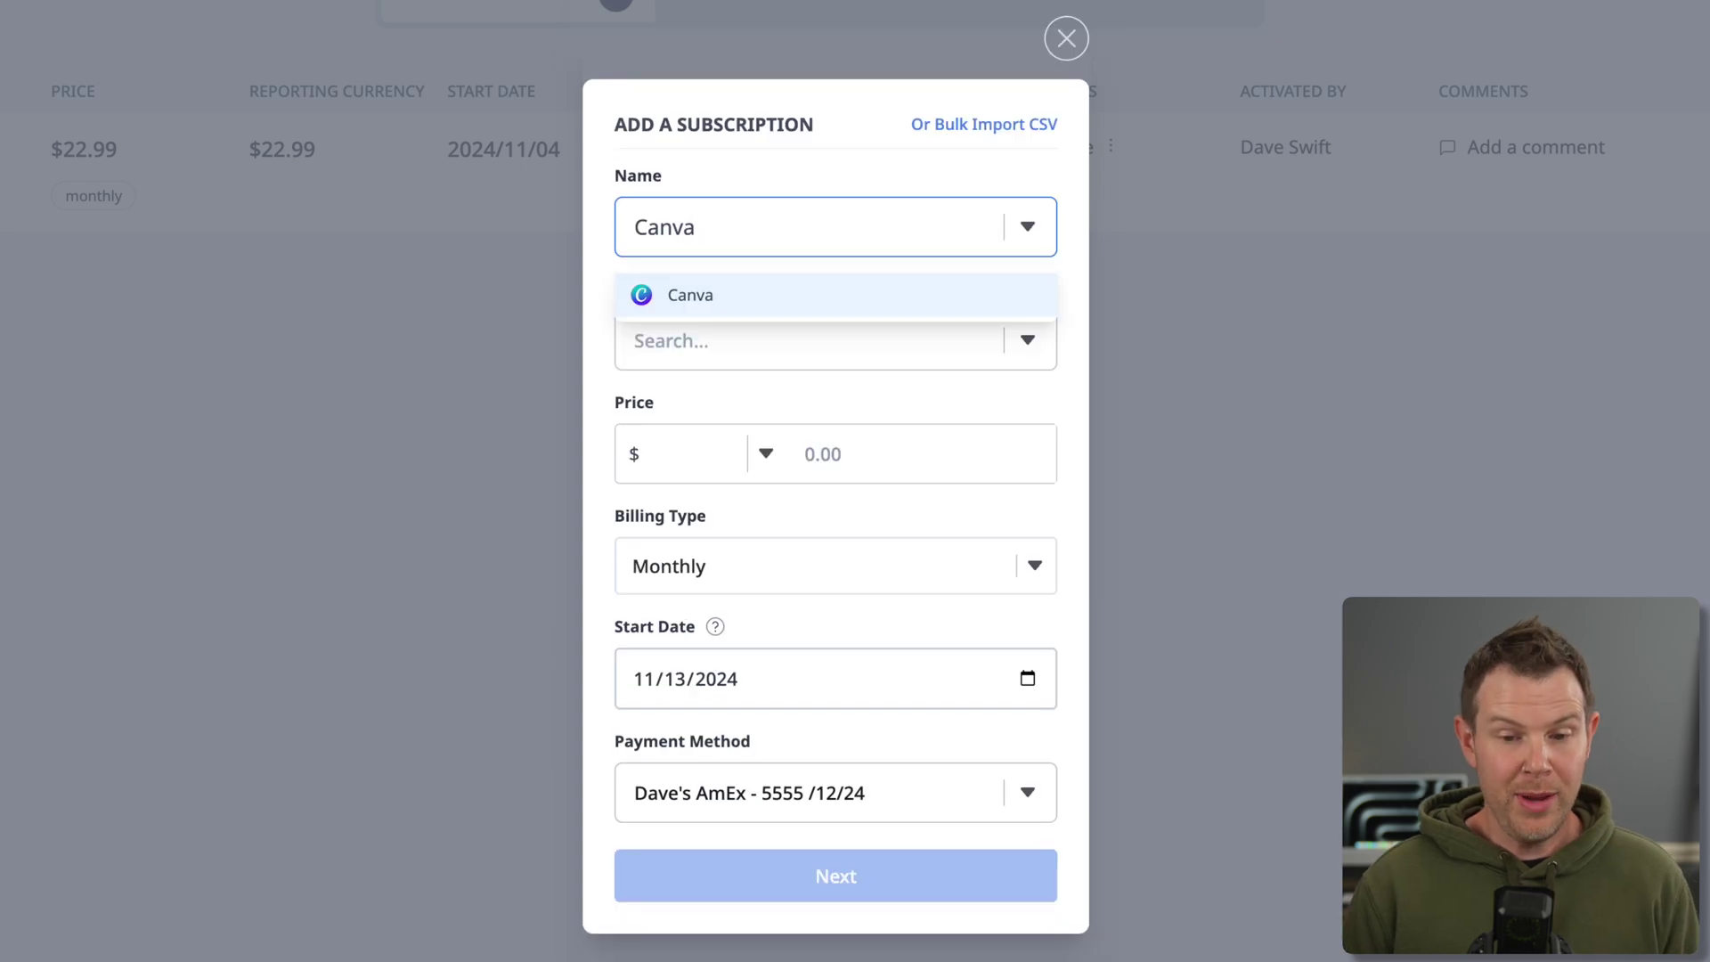
left_click(736, 295)
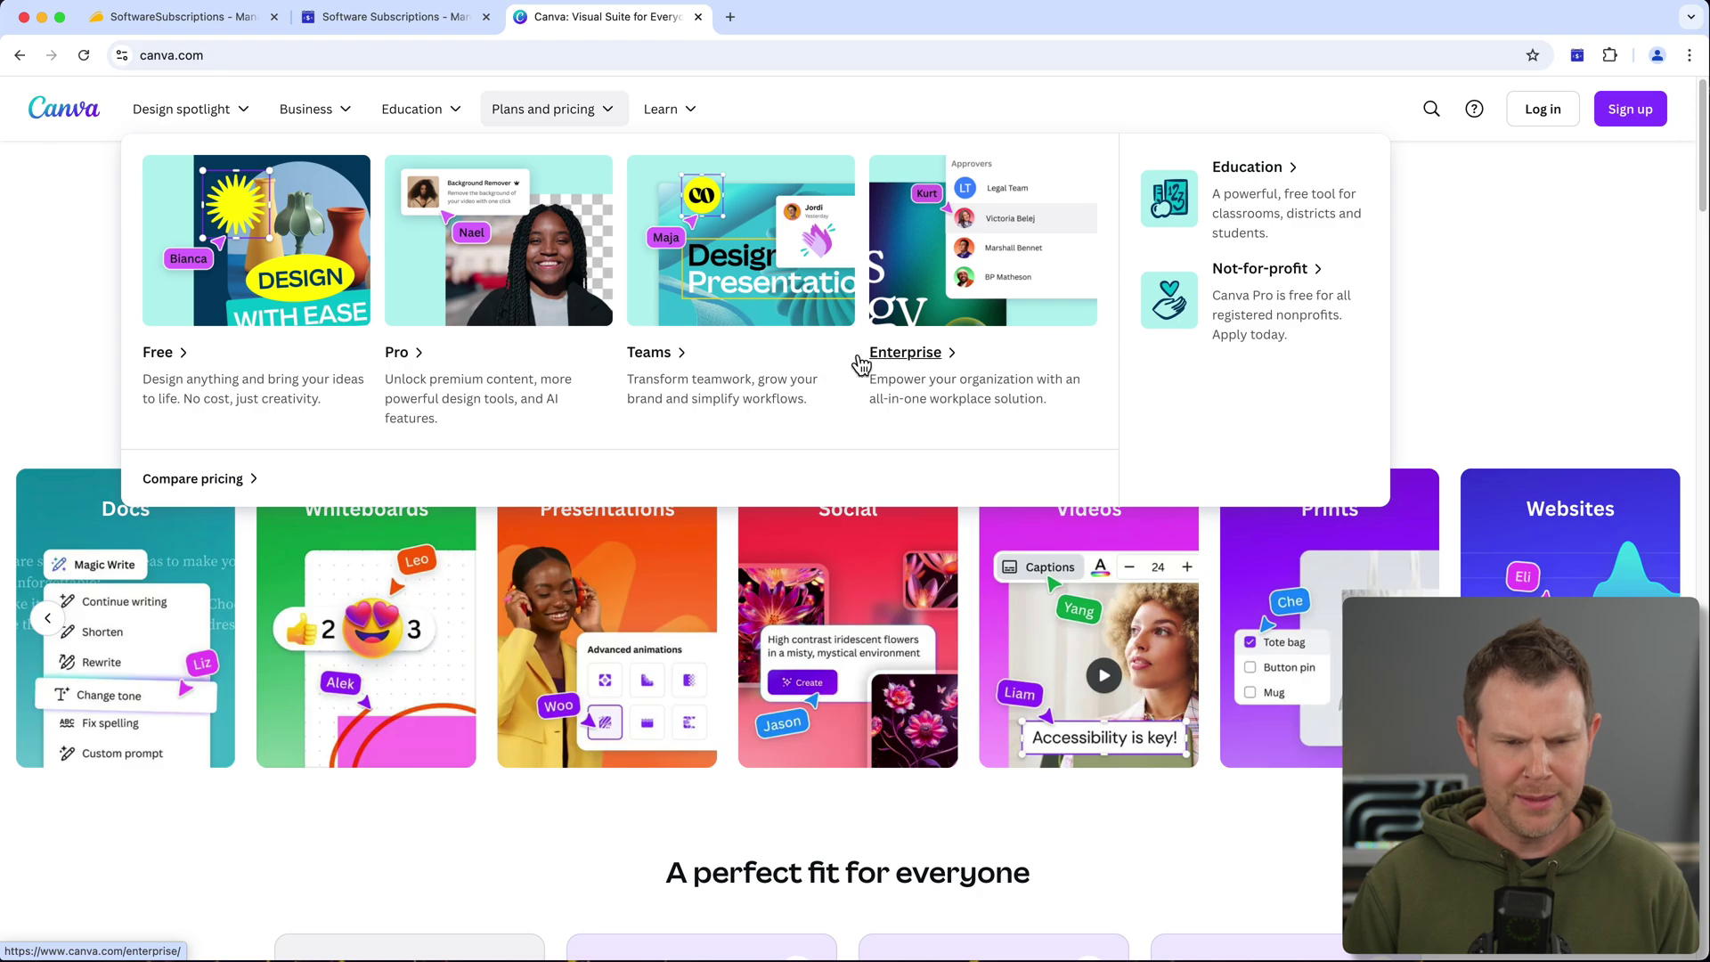
- Open Canva's plan pricing comparison showing Pro at US$120 per year
left_click(196, 478)
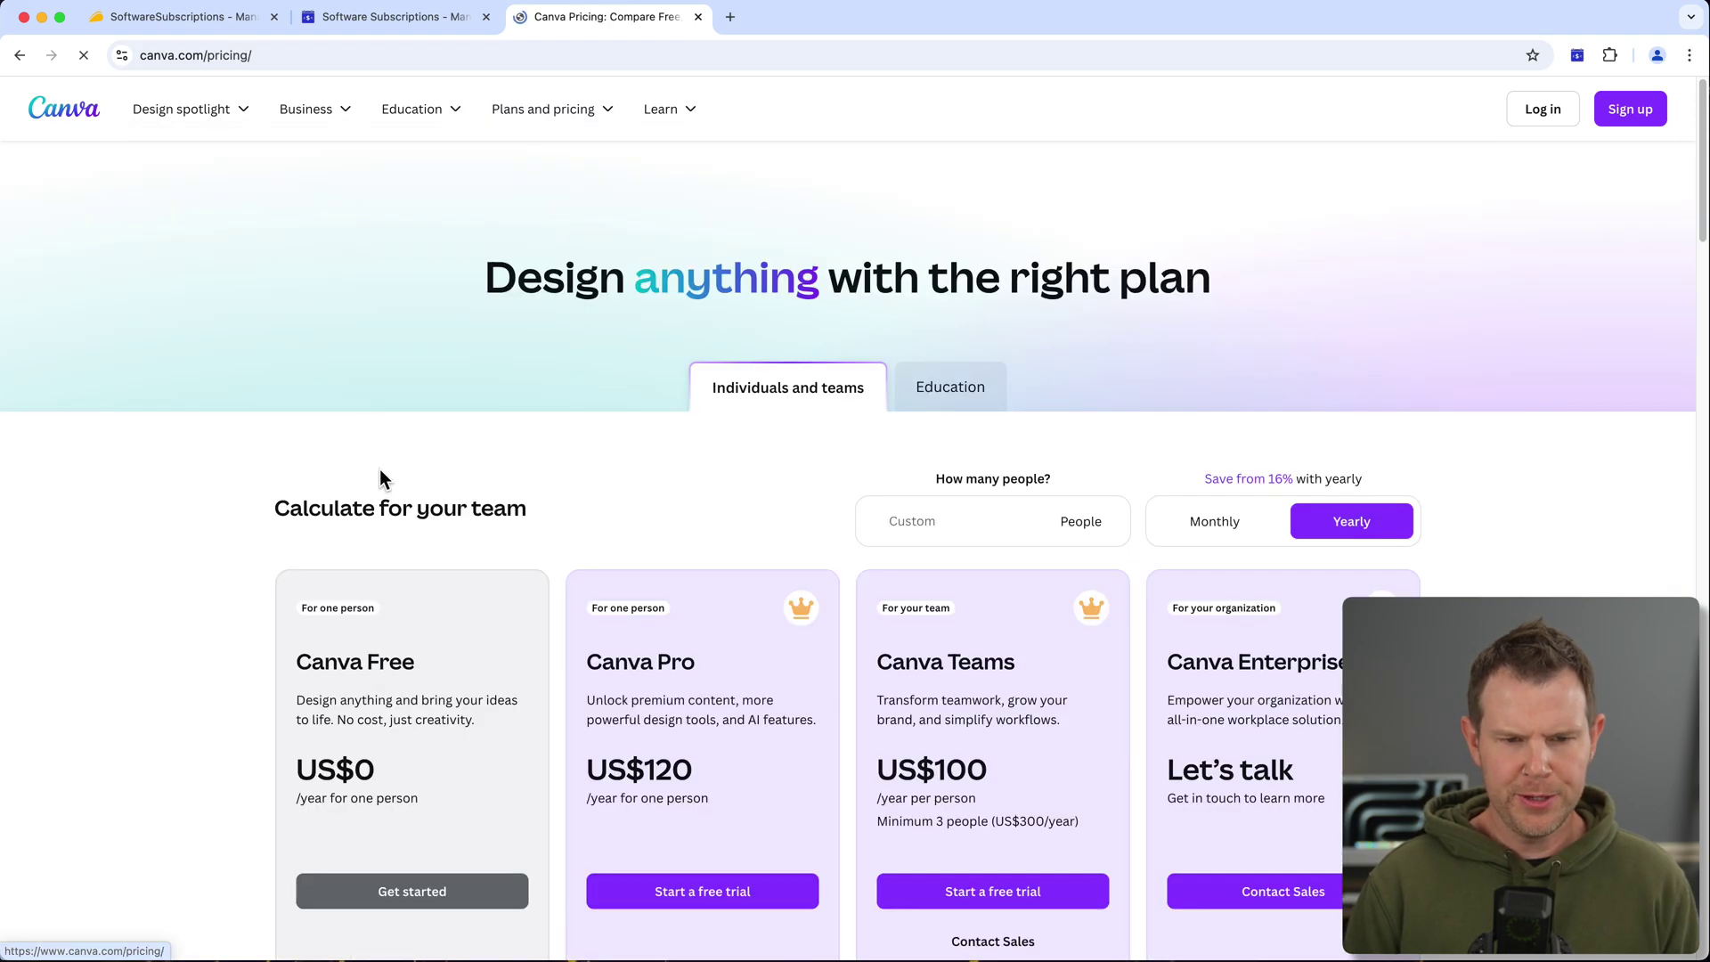
scroll(841, 606, "down", 2)
scroll(841, 606, "down", 1)
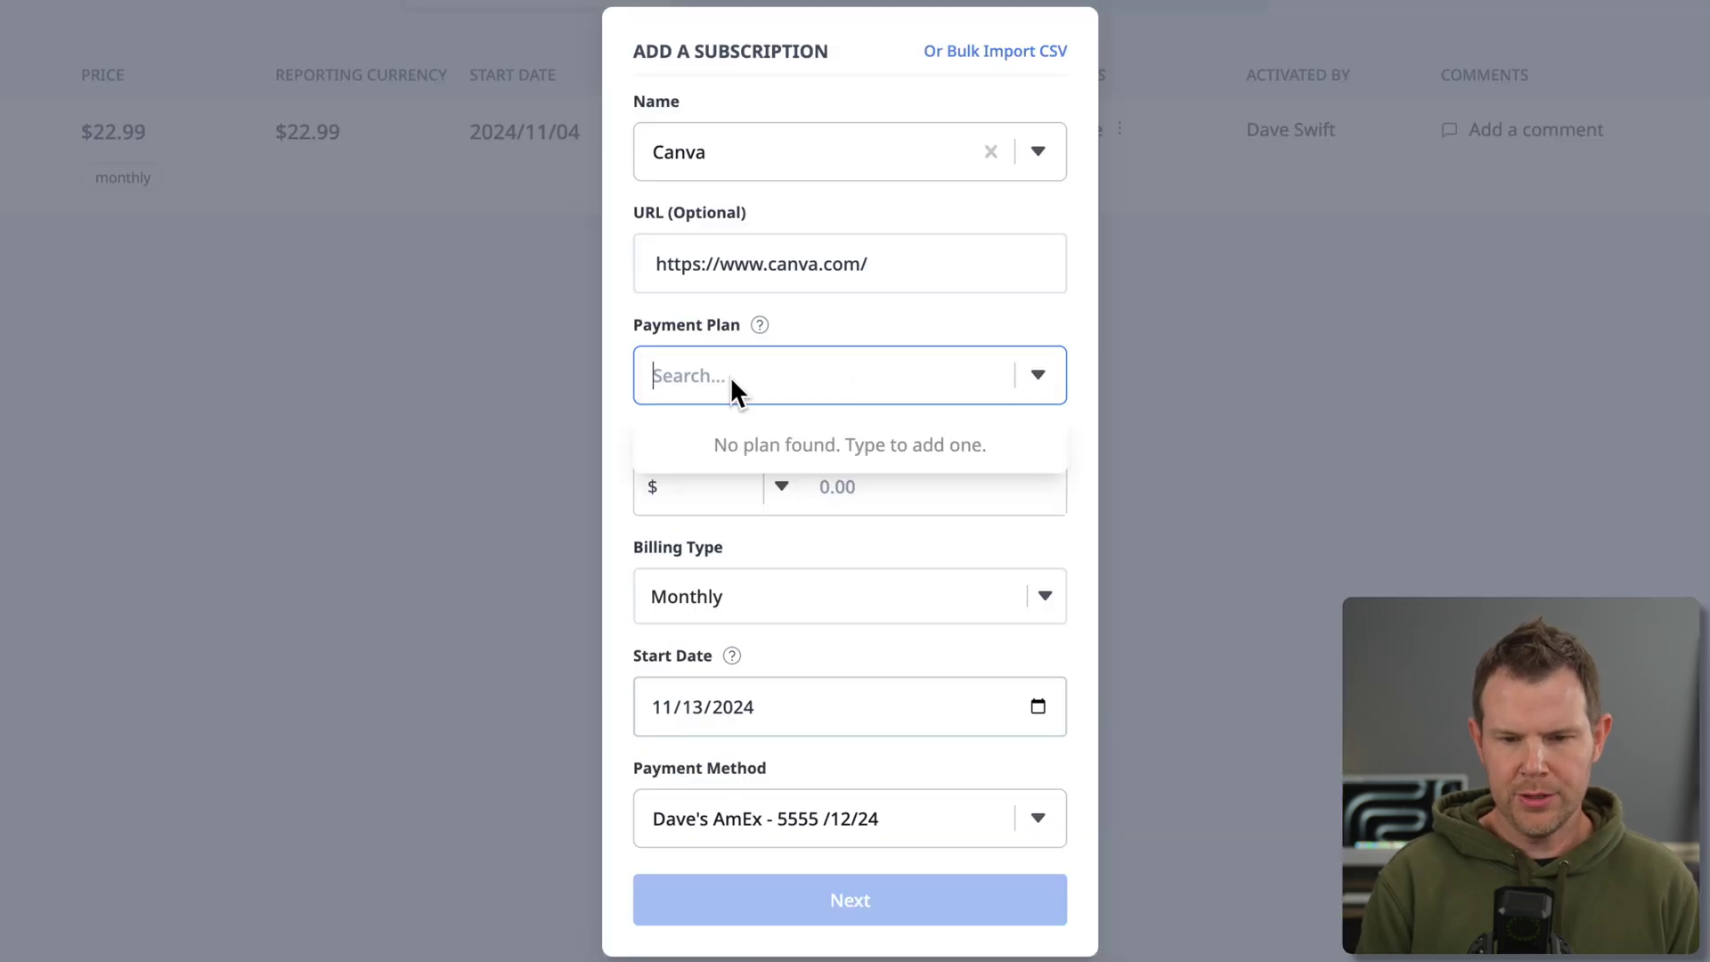
- Give the Canva subscription a new Pro payment plan, price 120 and Annual billing
type("Pro")
key("Return")
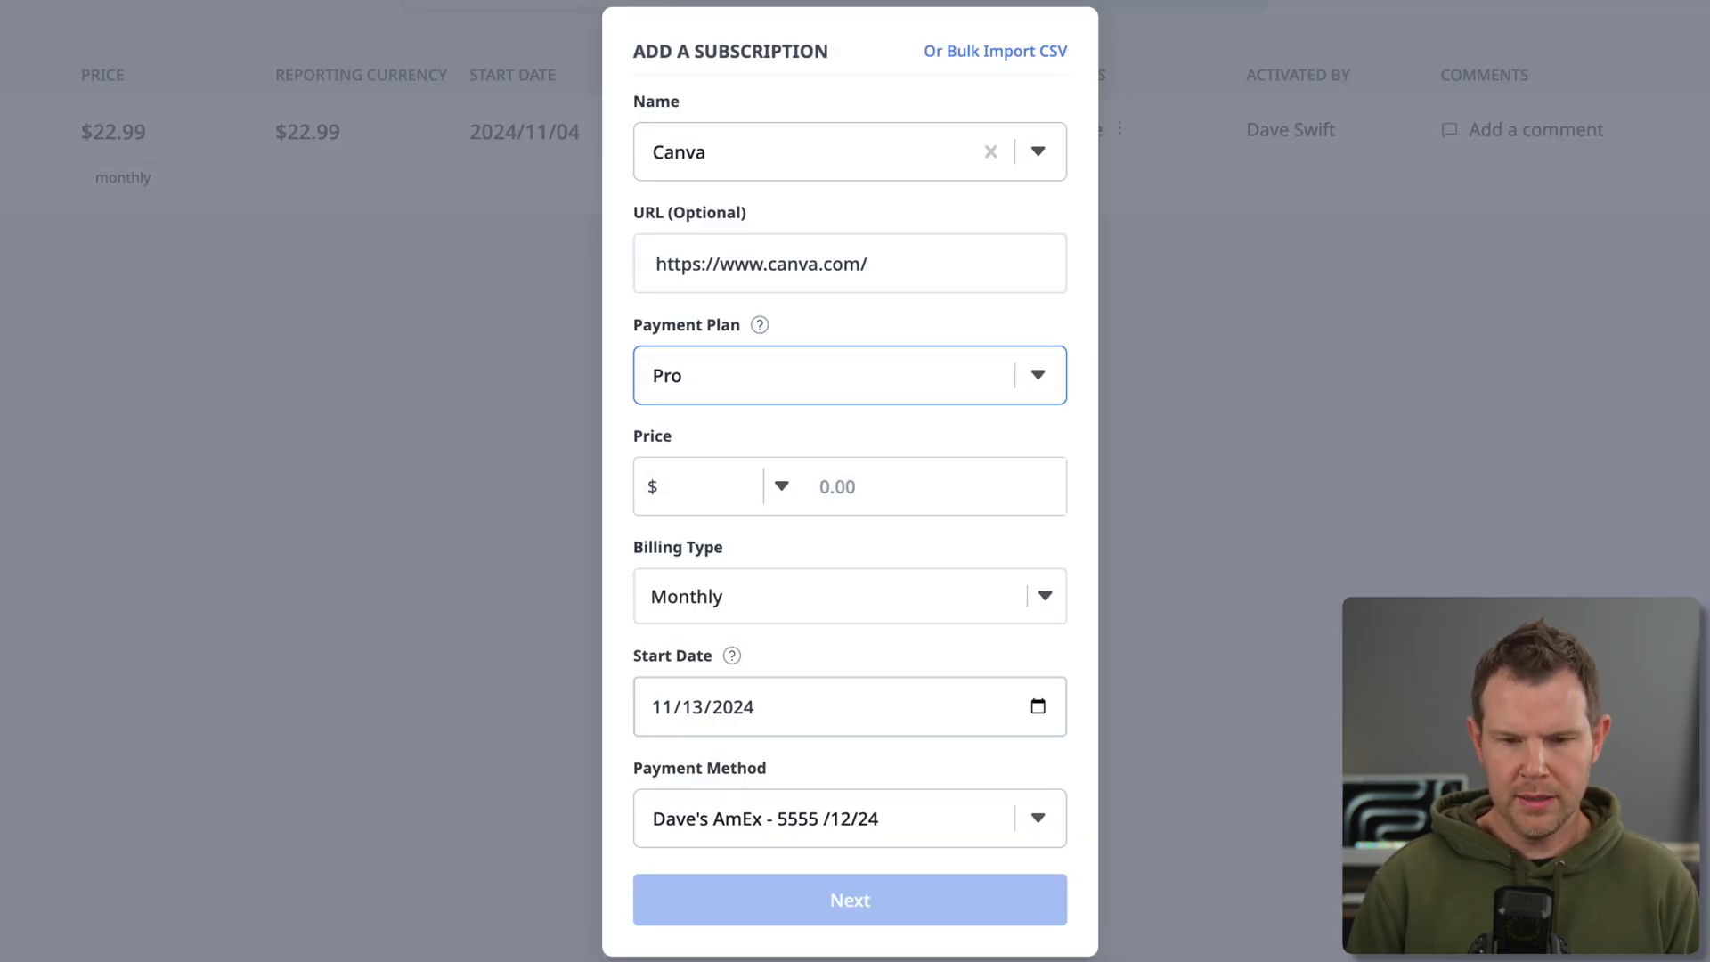
left_click(855, 488)
type("120")
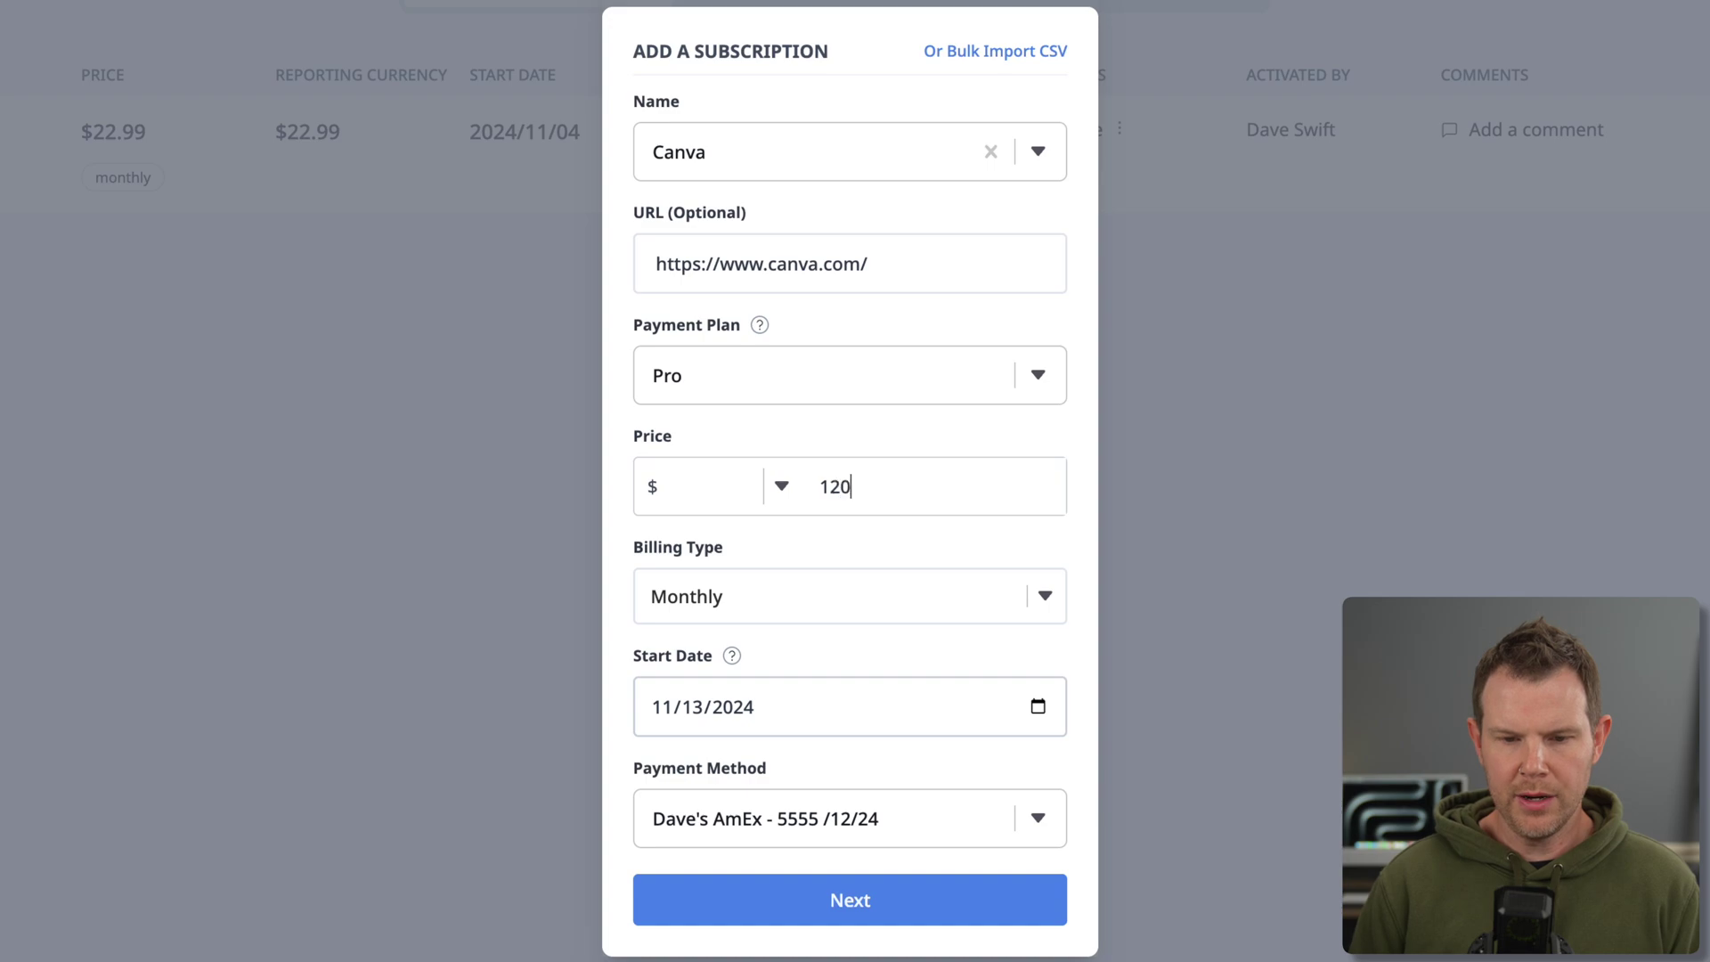
left_click(1043, 595)
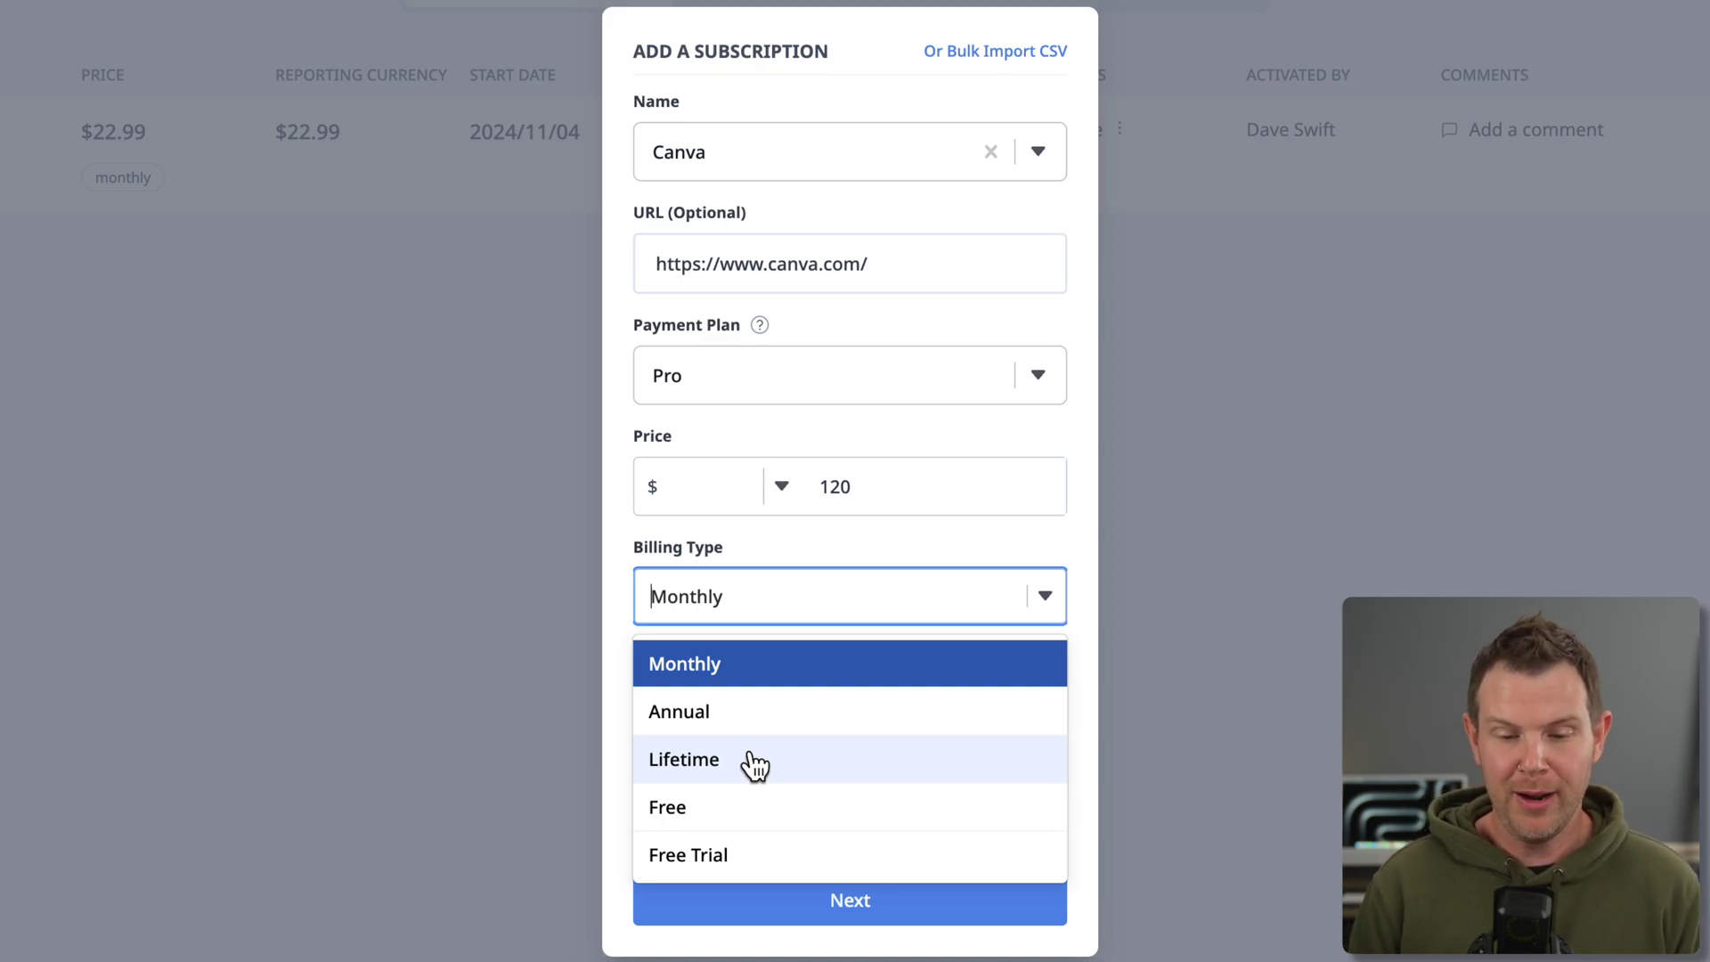
left_click(764, 715)
- Move past the start date to the Payment Method choices
left_click(859, 709)
scroll(885, 793, "down", 1)
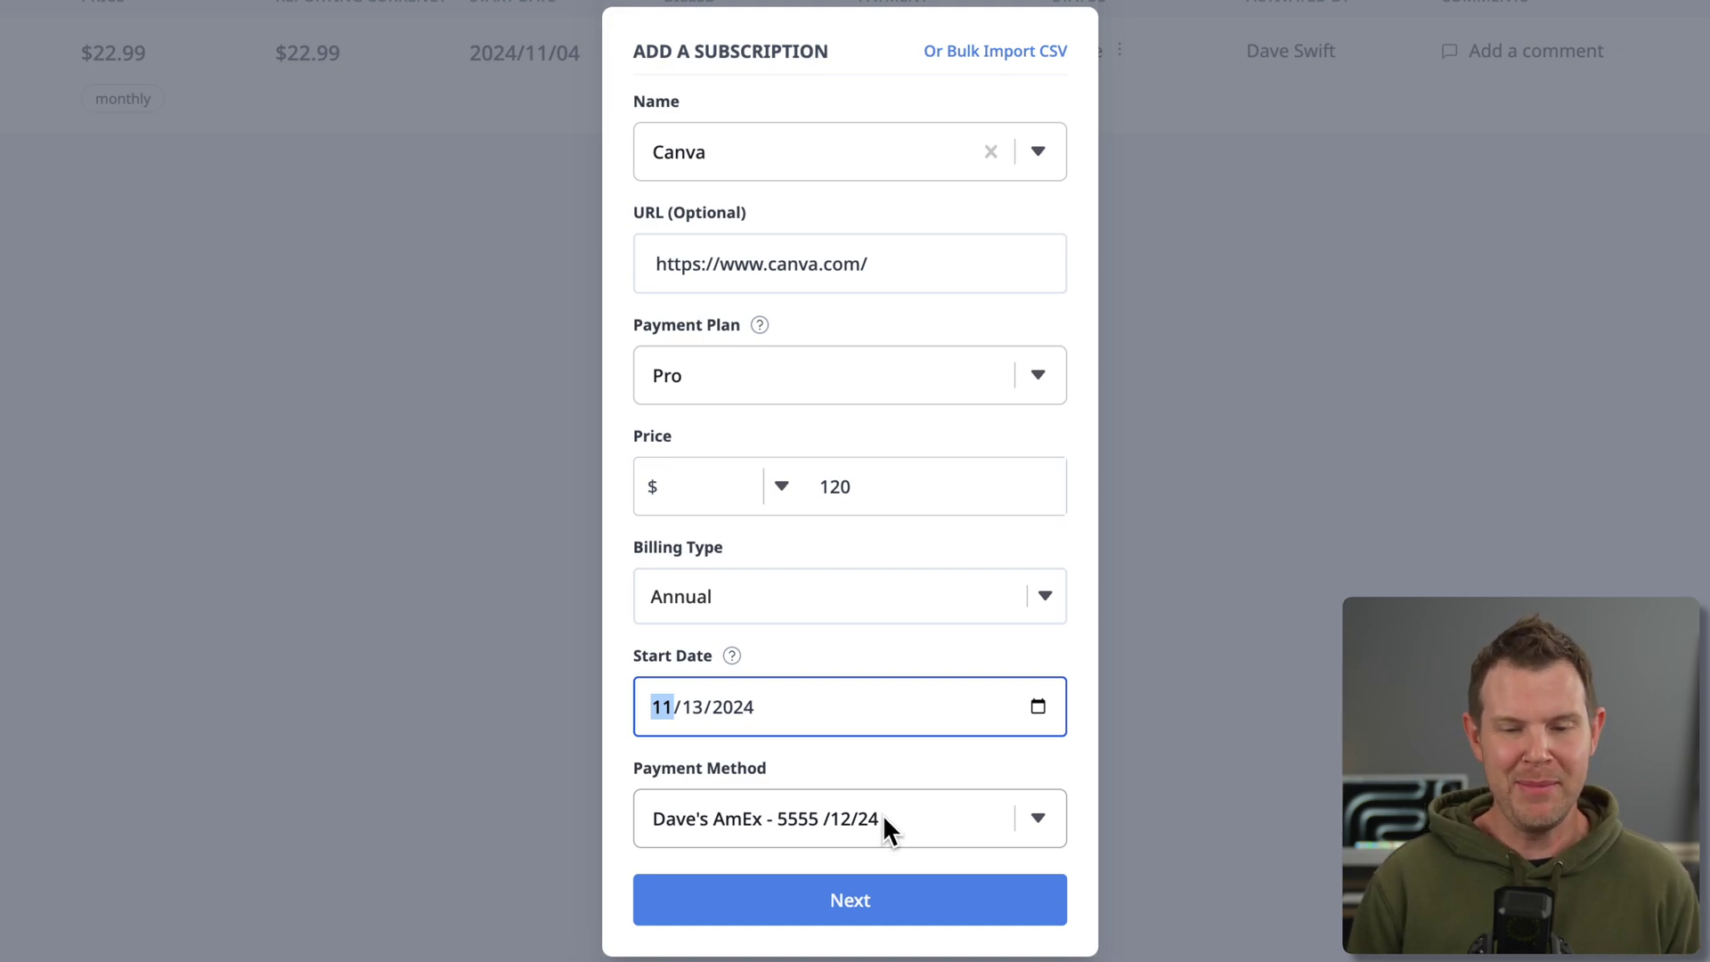
left_click(1038, 818)
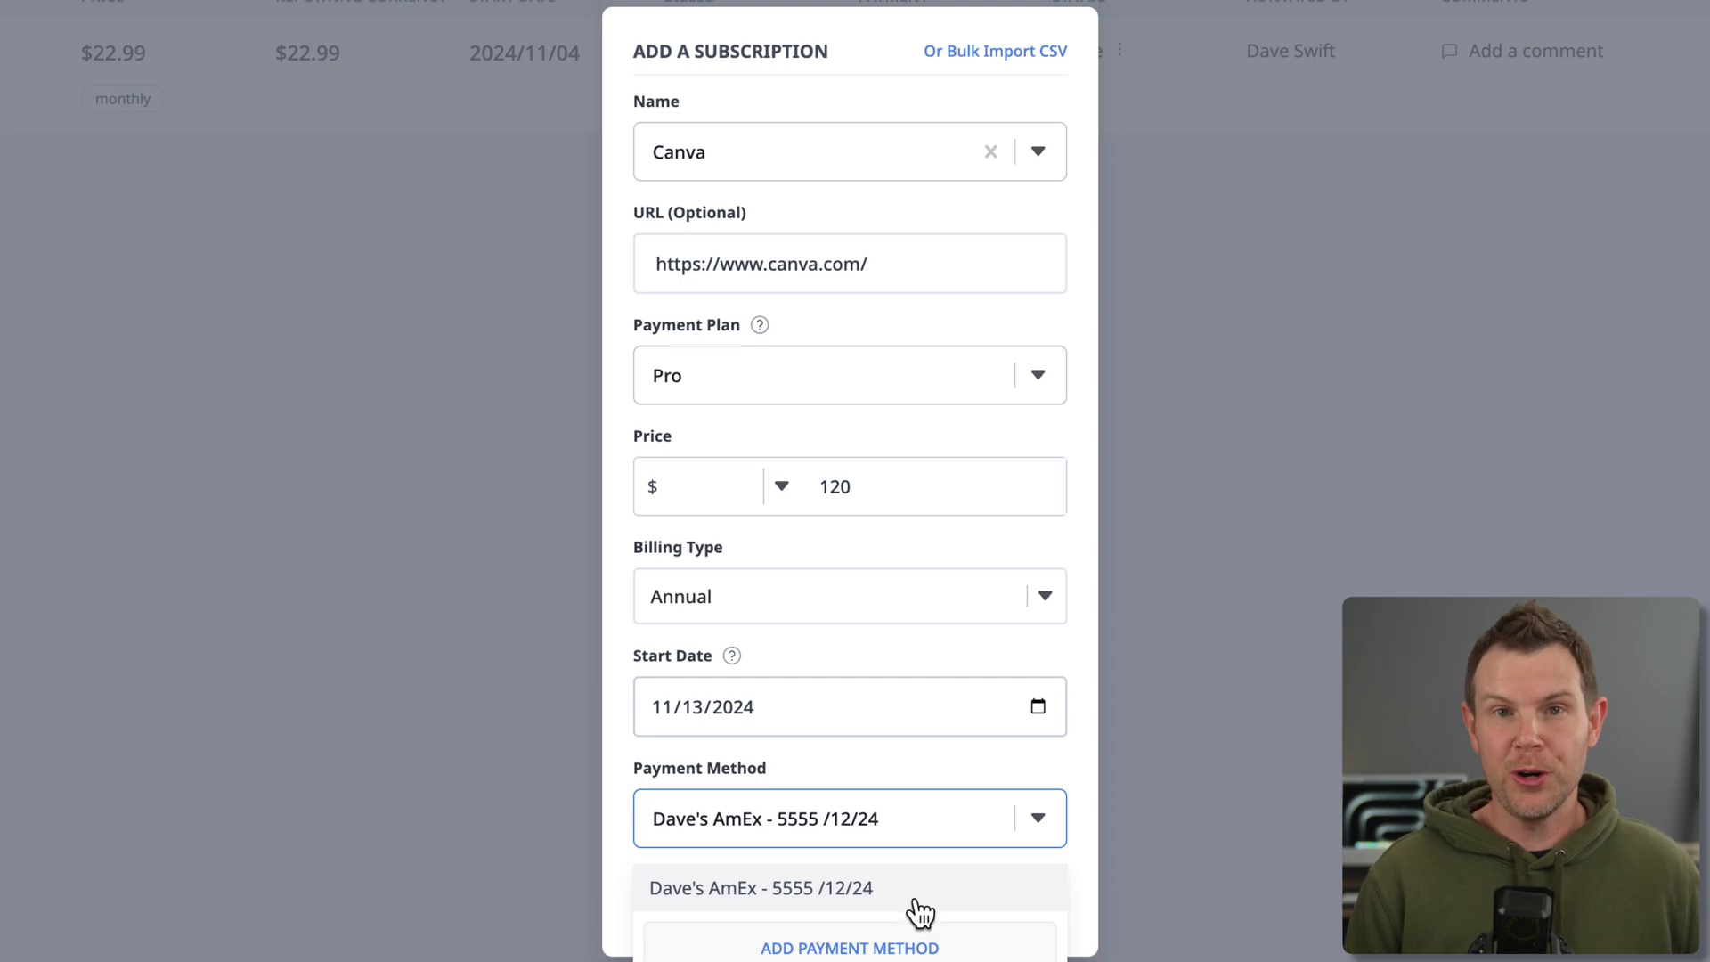
- Add a Visa card with its name, last four digits and expiry 11/24
left_click(885, 942)
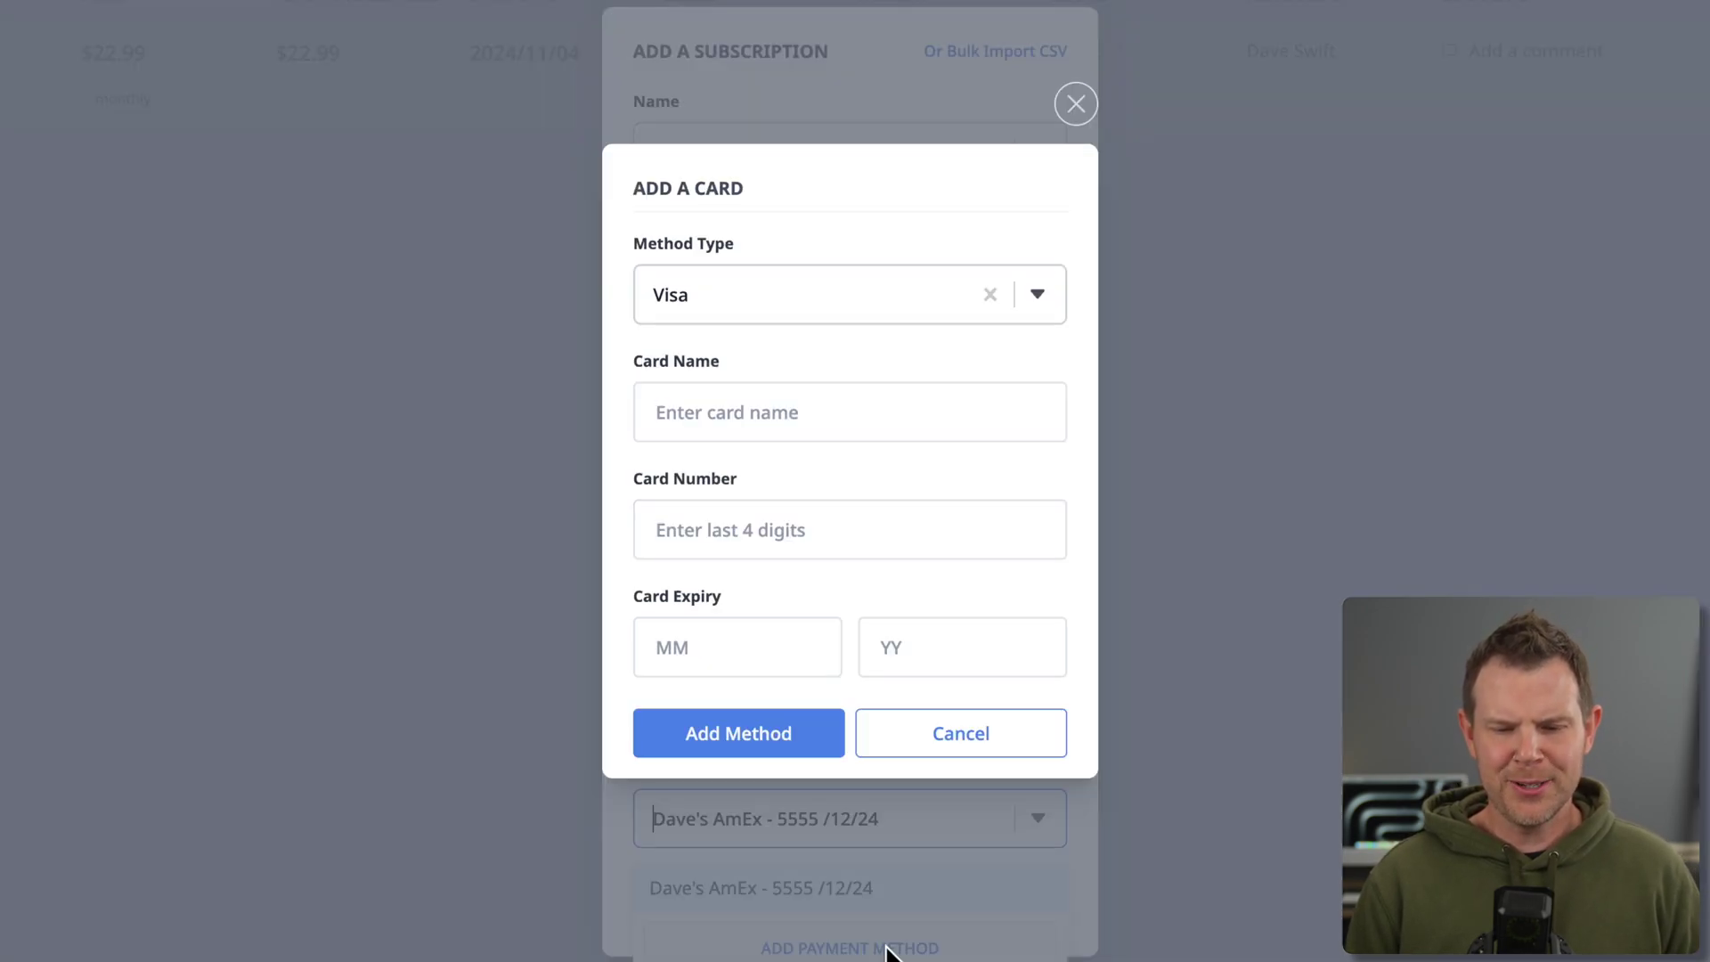
left_click(819, 437)
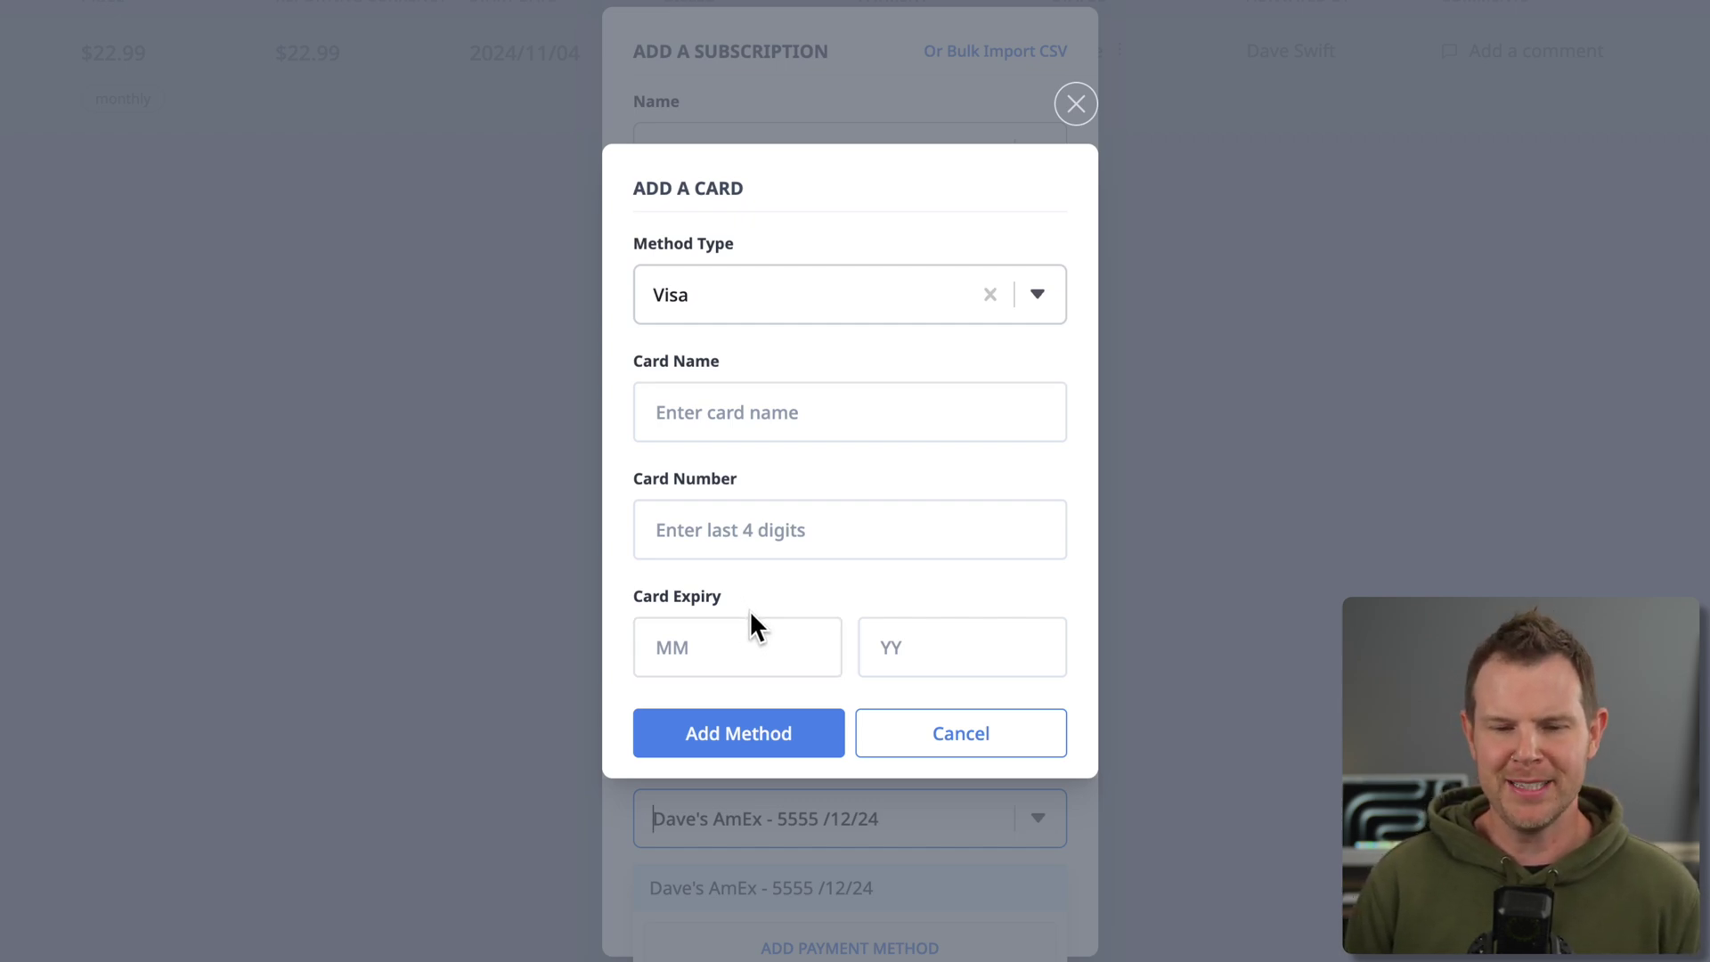
left_click(773, 396)
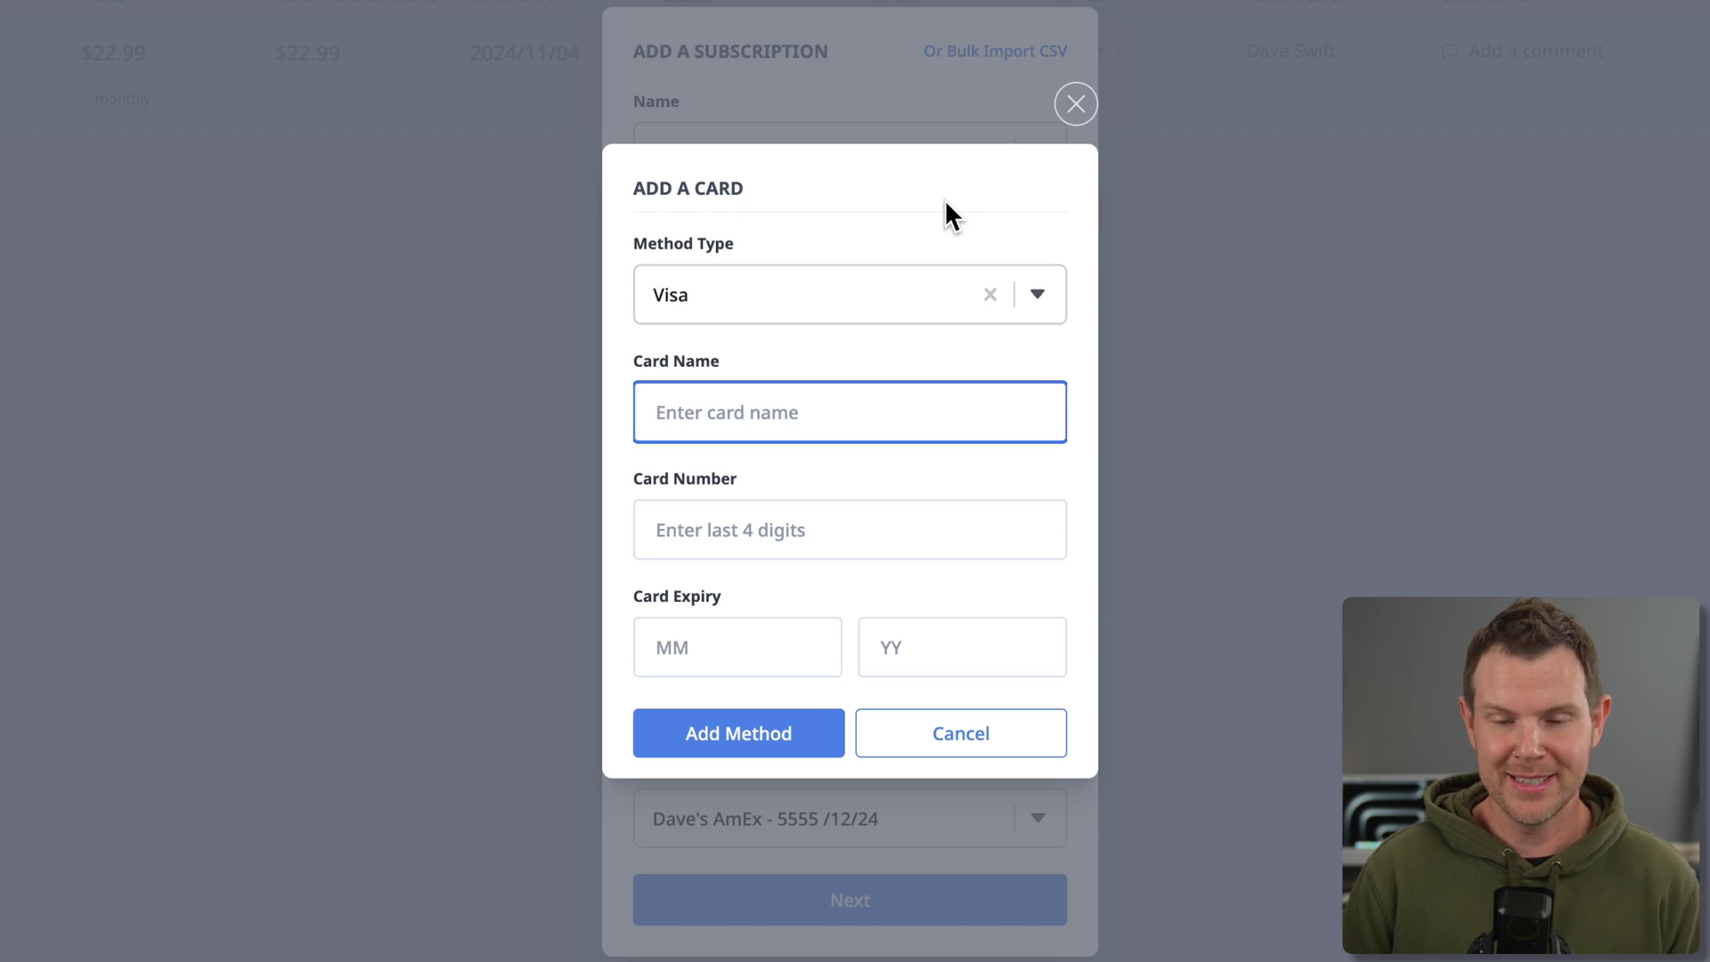
type("Dave's Visa")
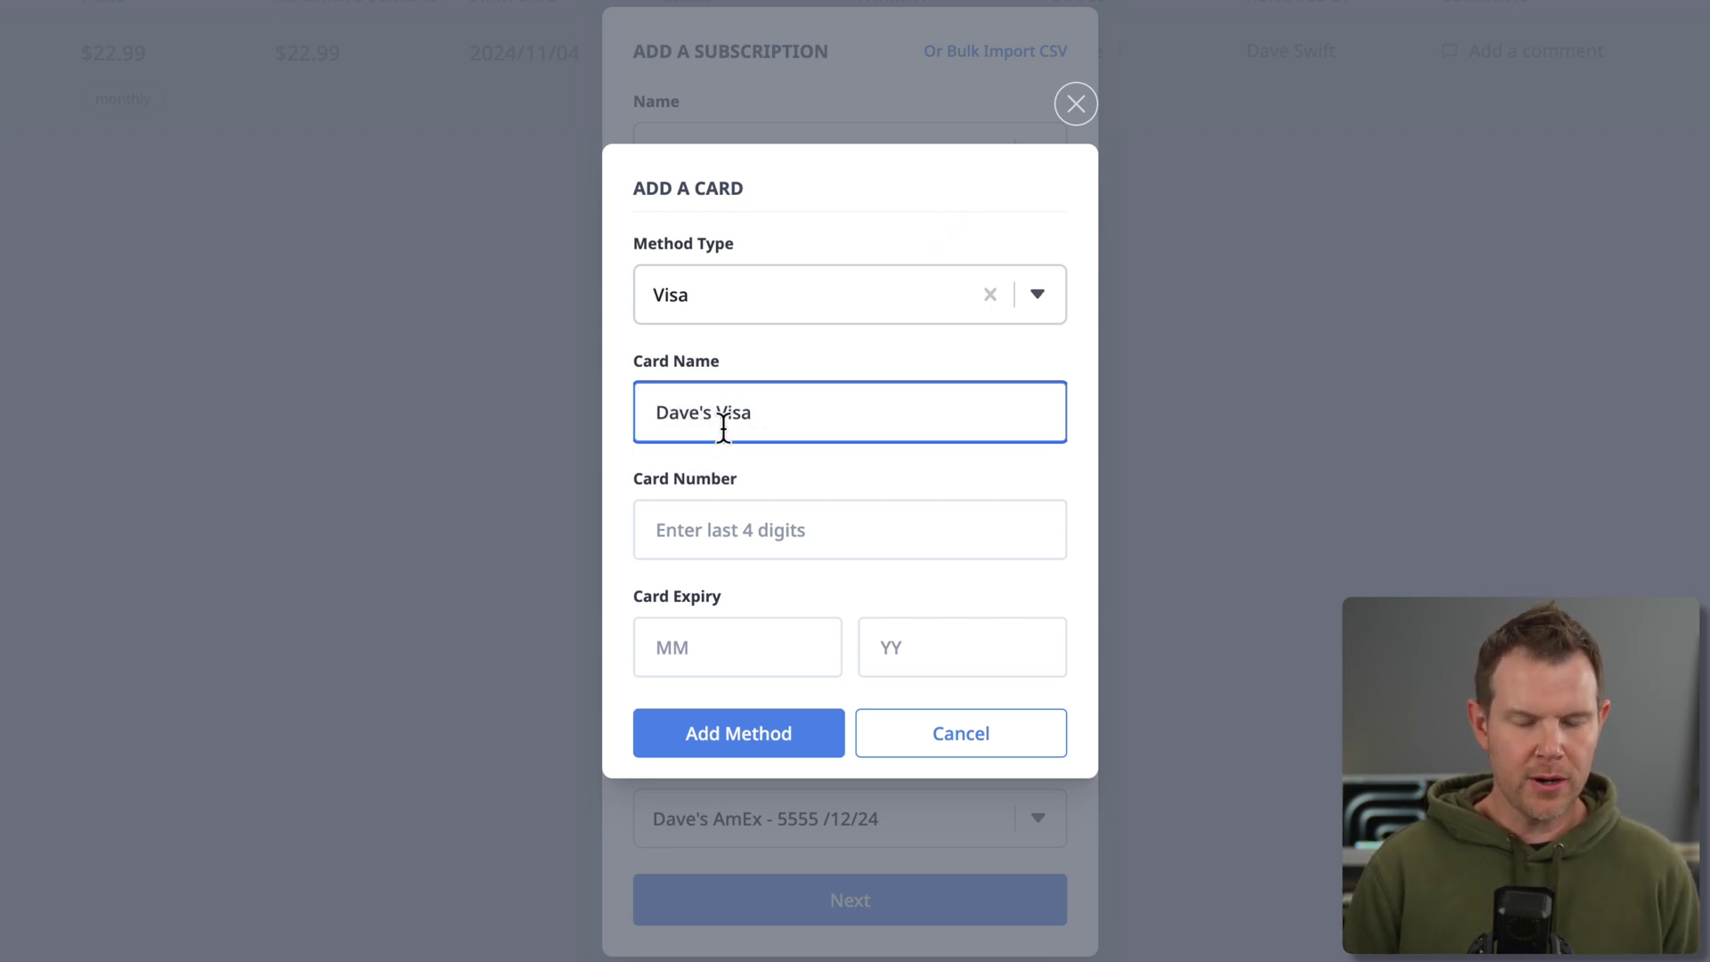
left_click(727, 523)
type("9999")
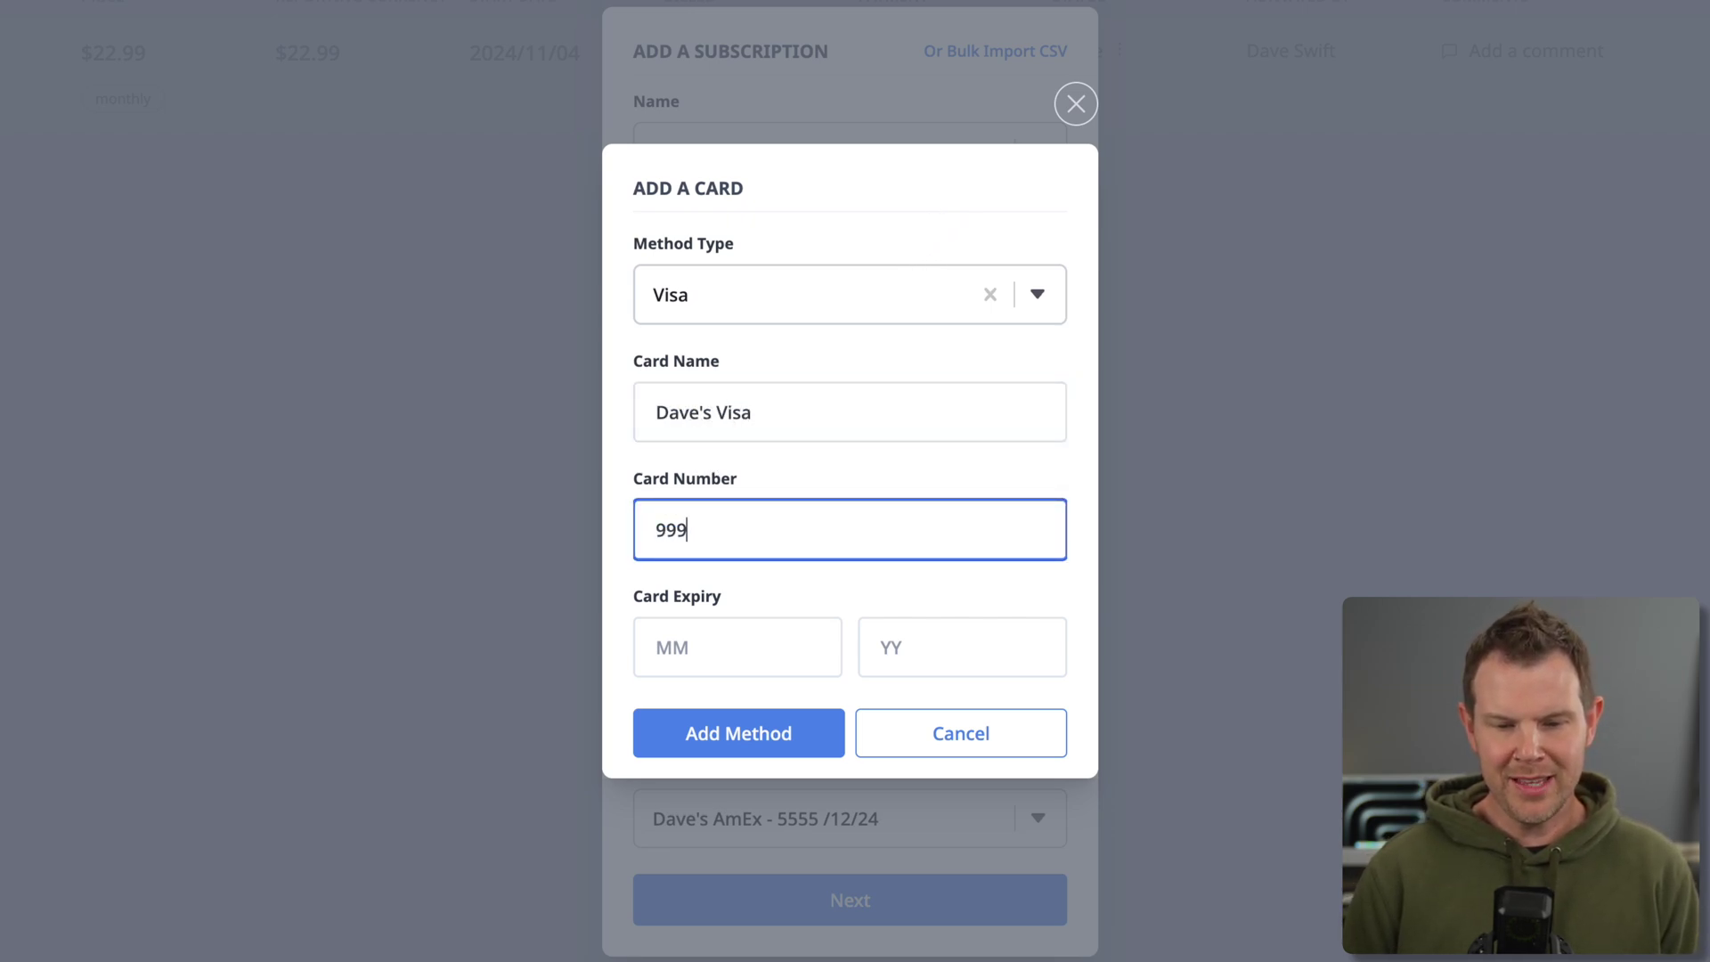
left_click(723, 642)
type("11")
key("Tab")
type("24")
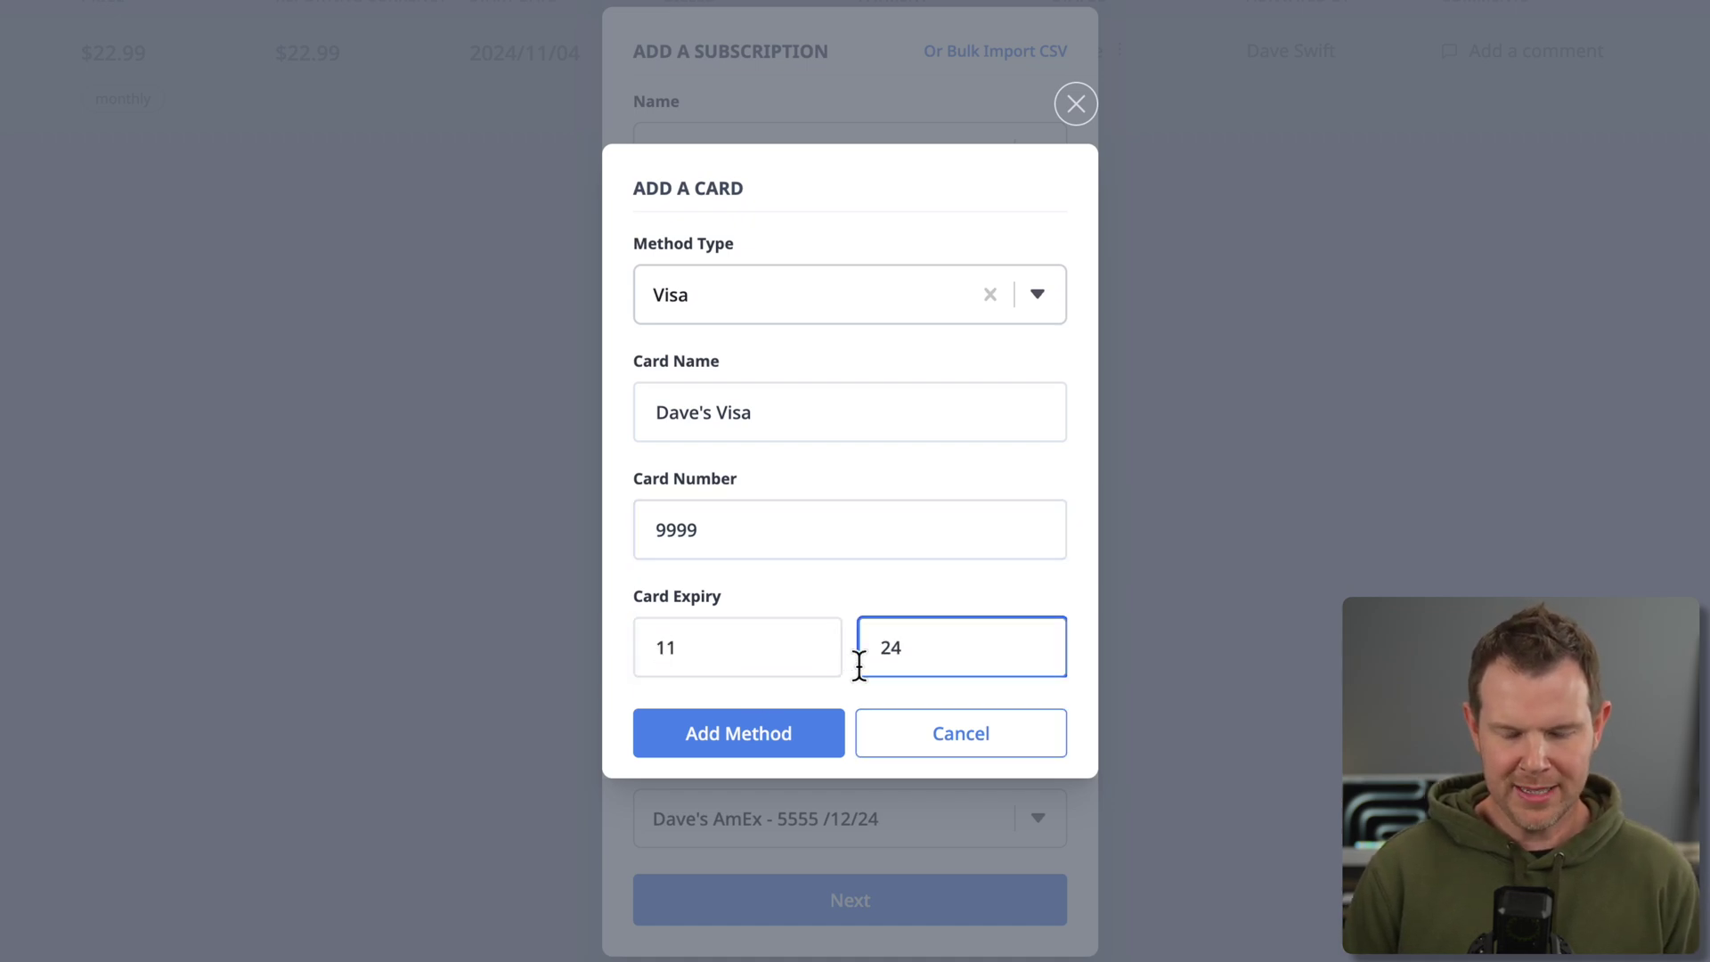
left_click(730, 750)
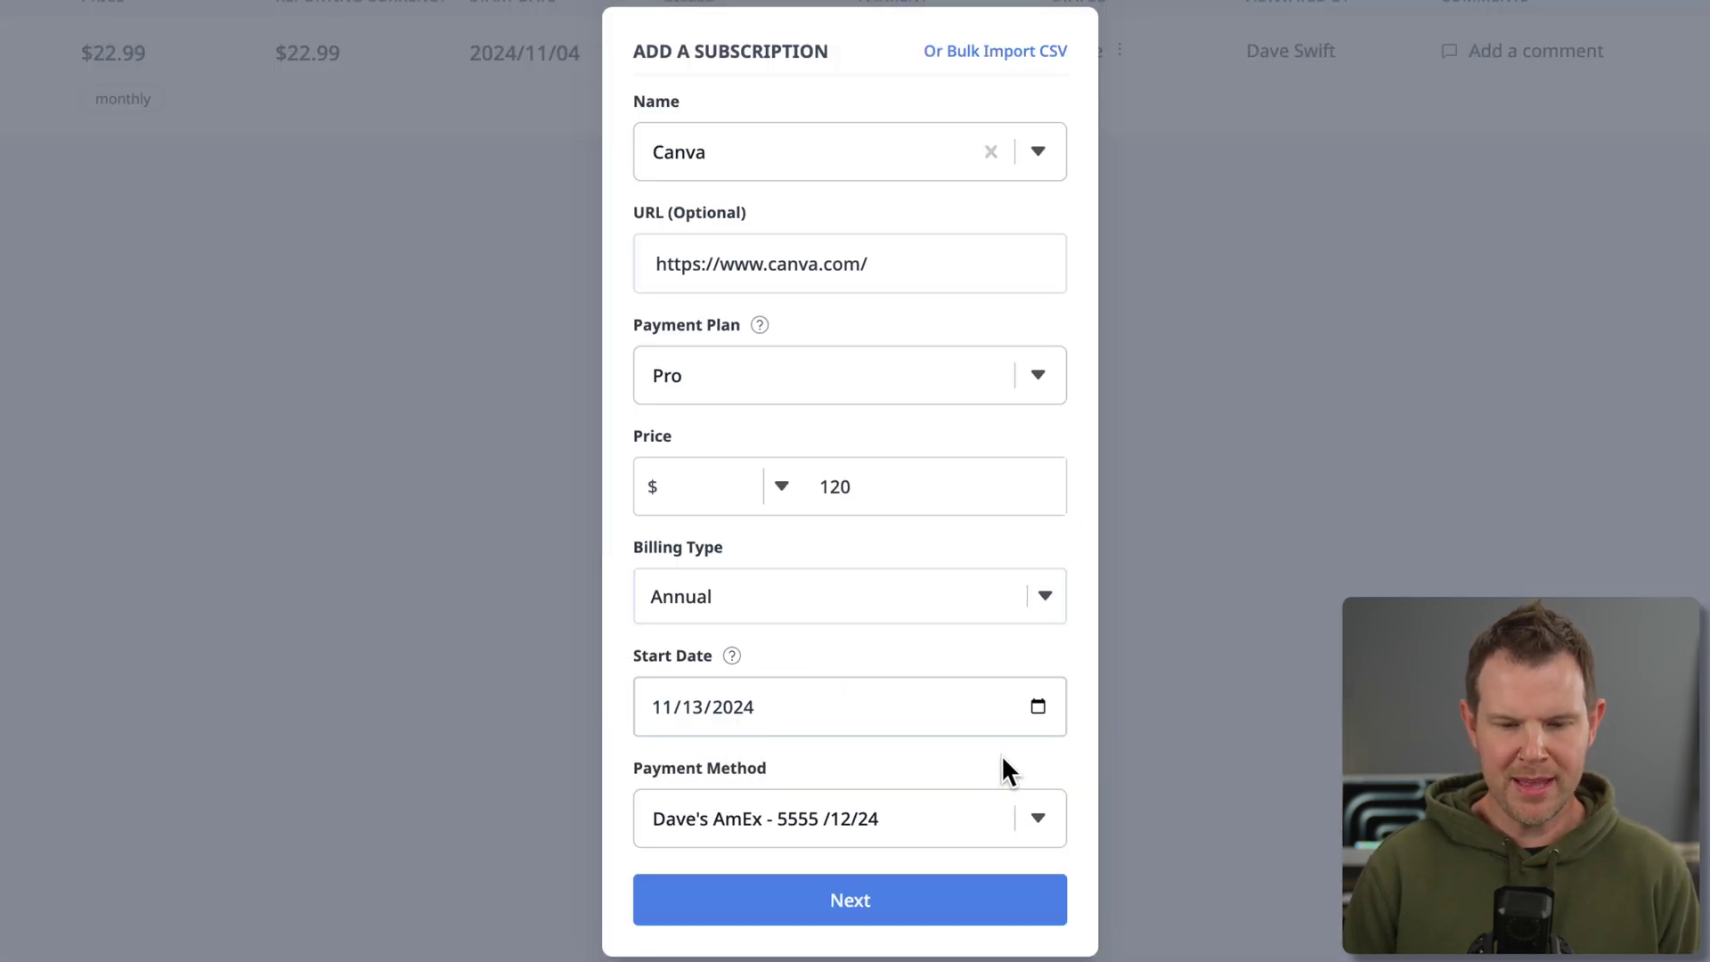
left_click(1036, 810)
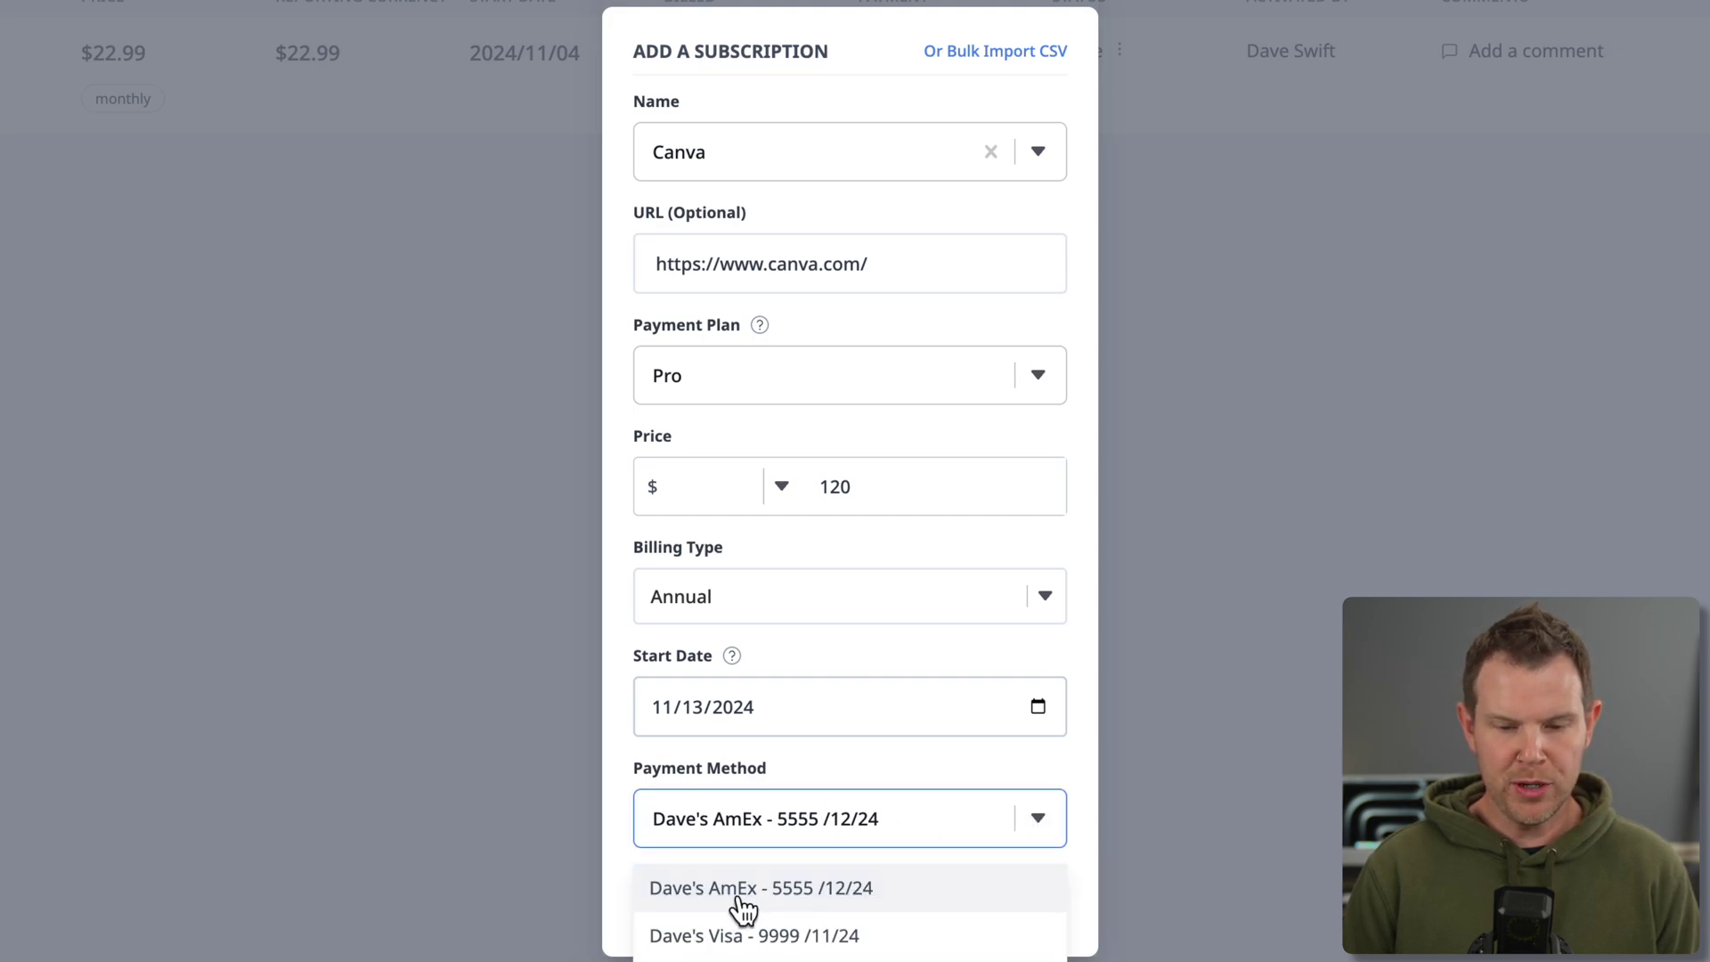
- Pay with the new Visa card and create a new Design department
left_click(728, 944)
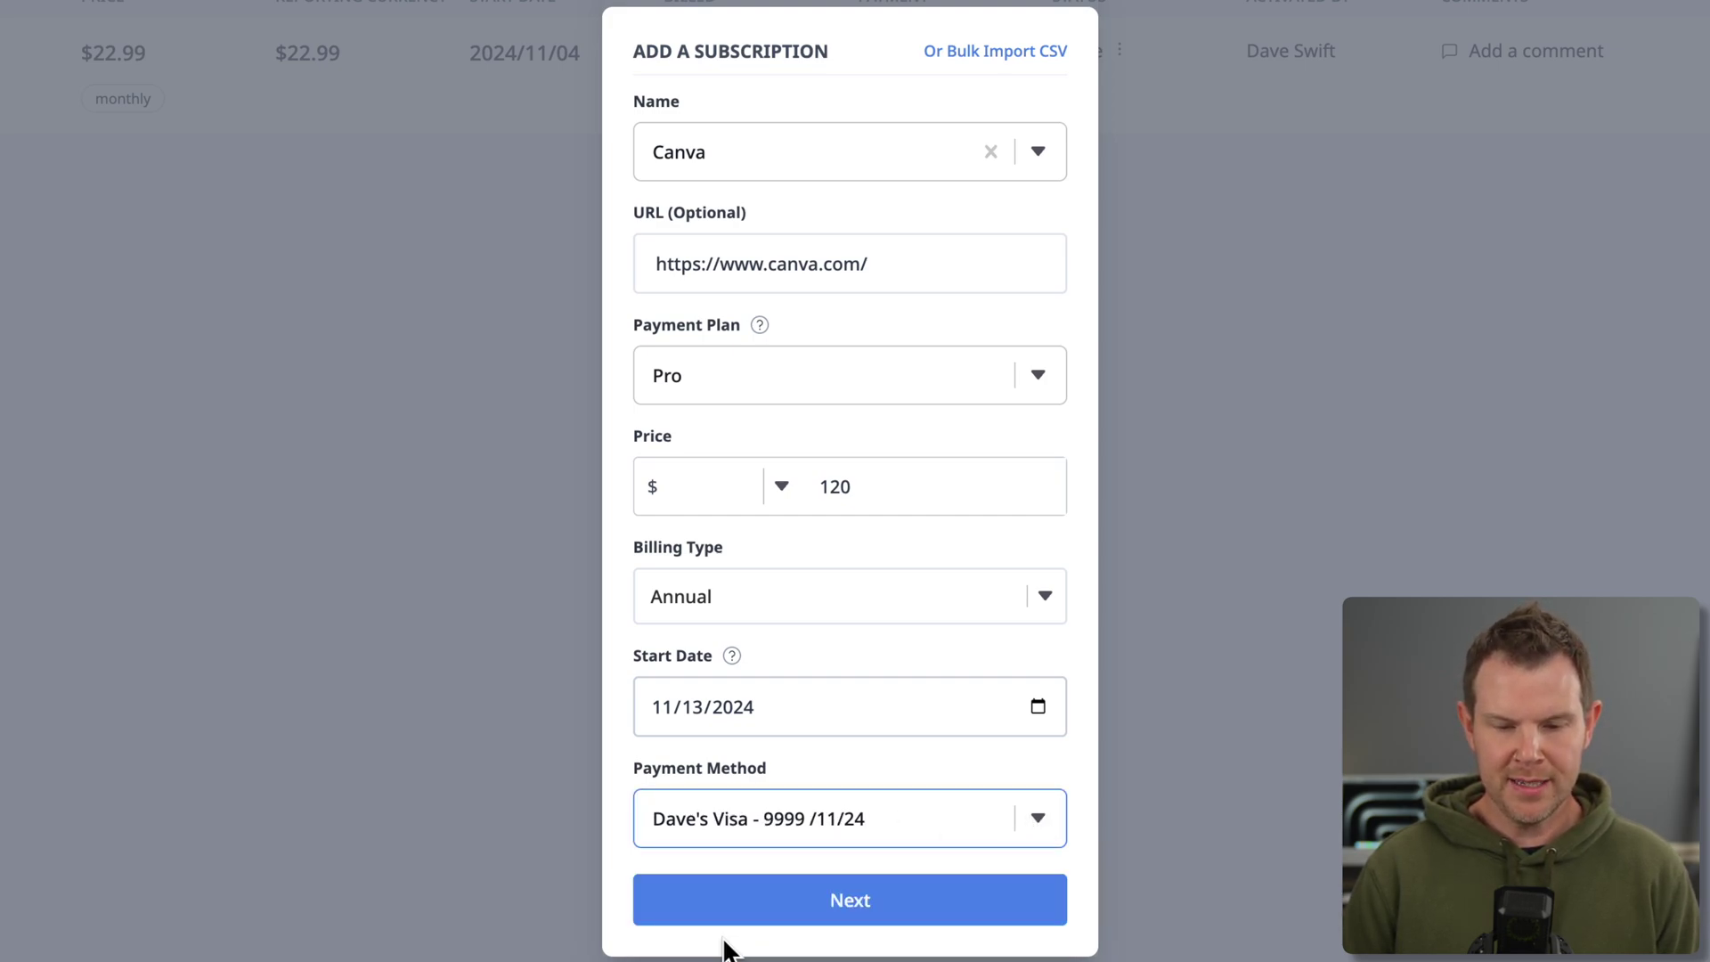
left_click(880, 913)
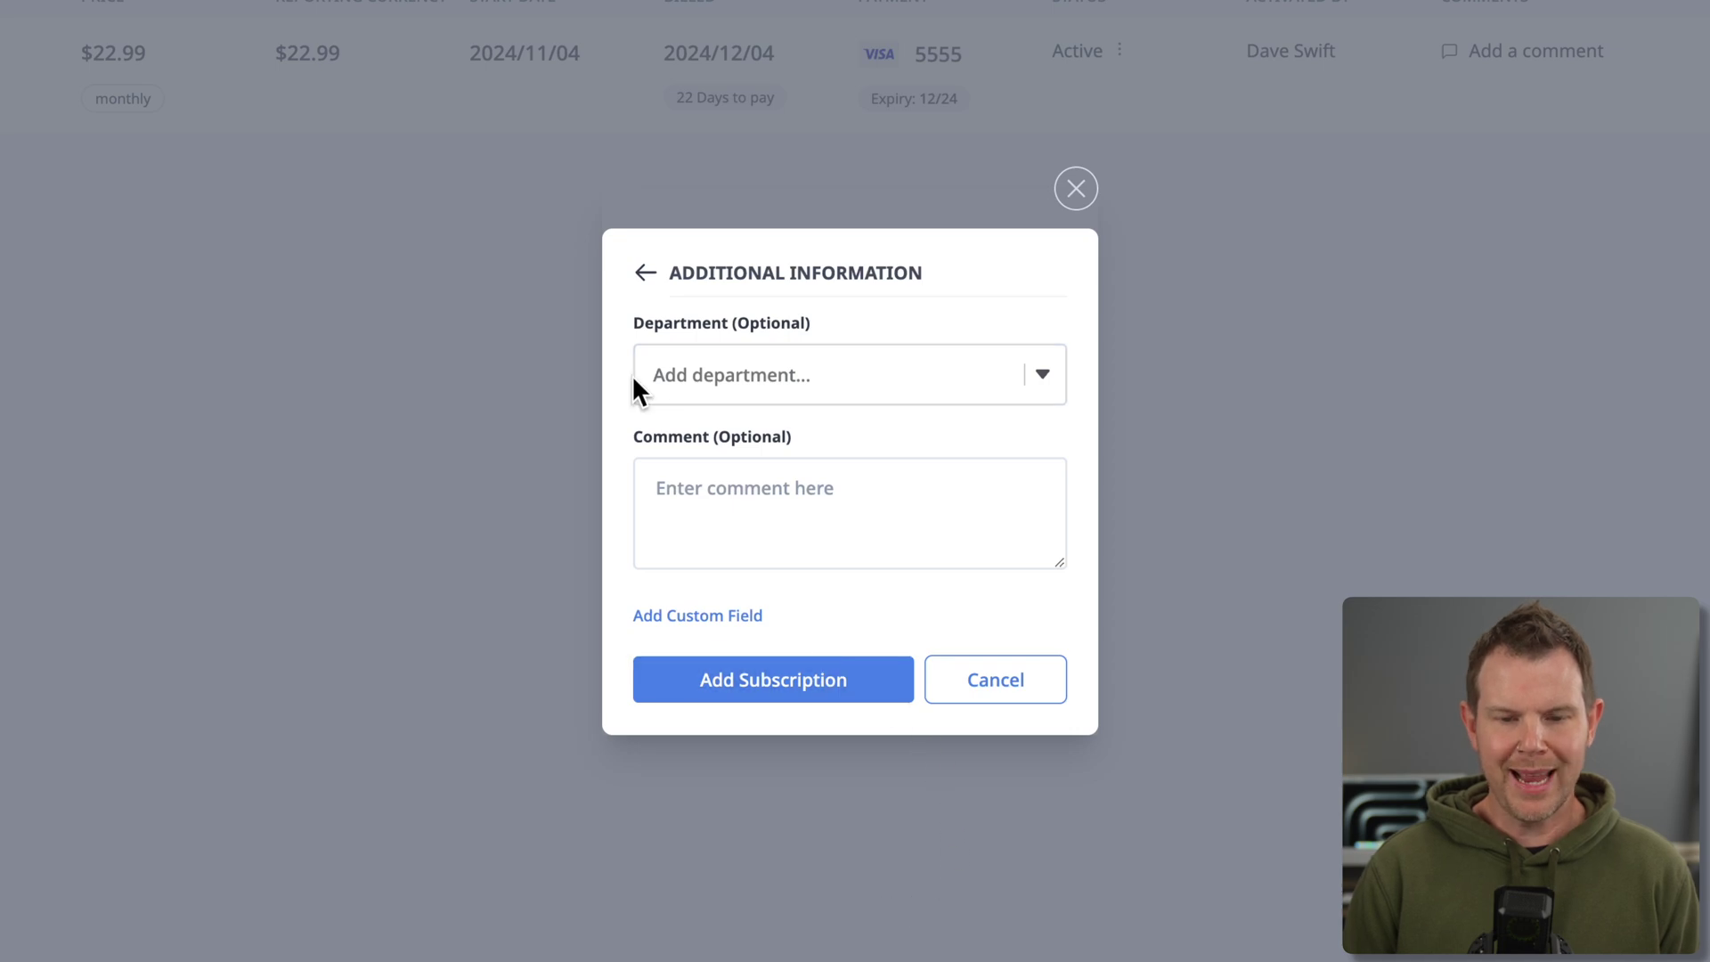
left_click(857, 374)
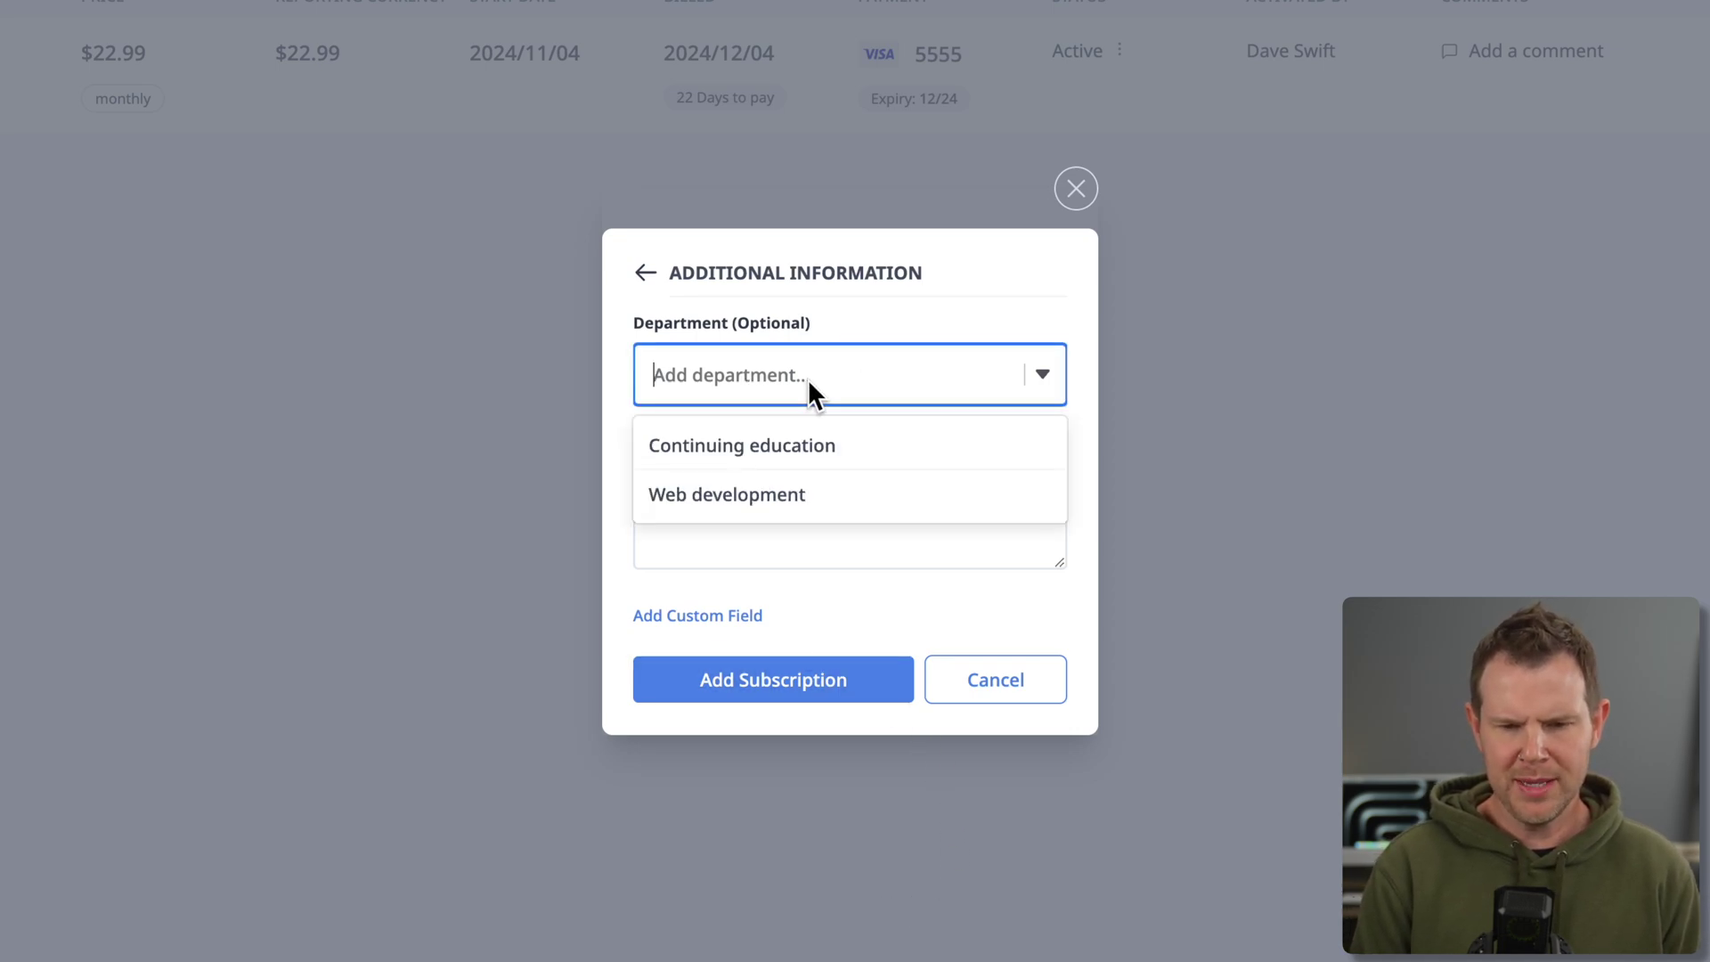
type("Design")
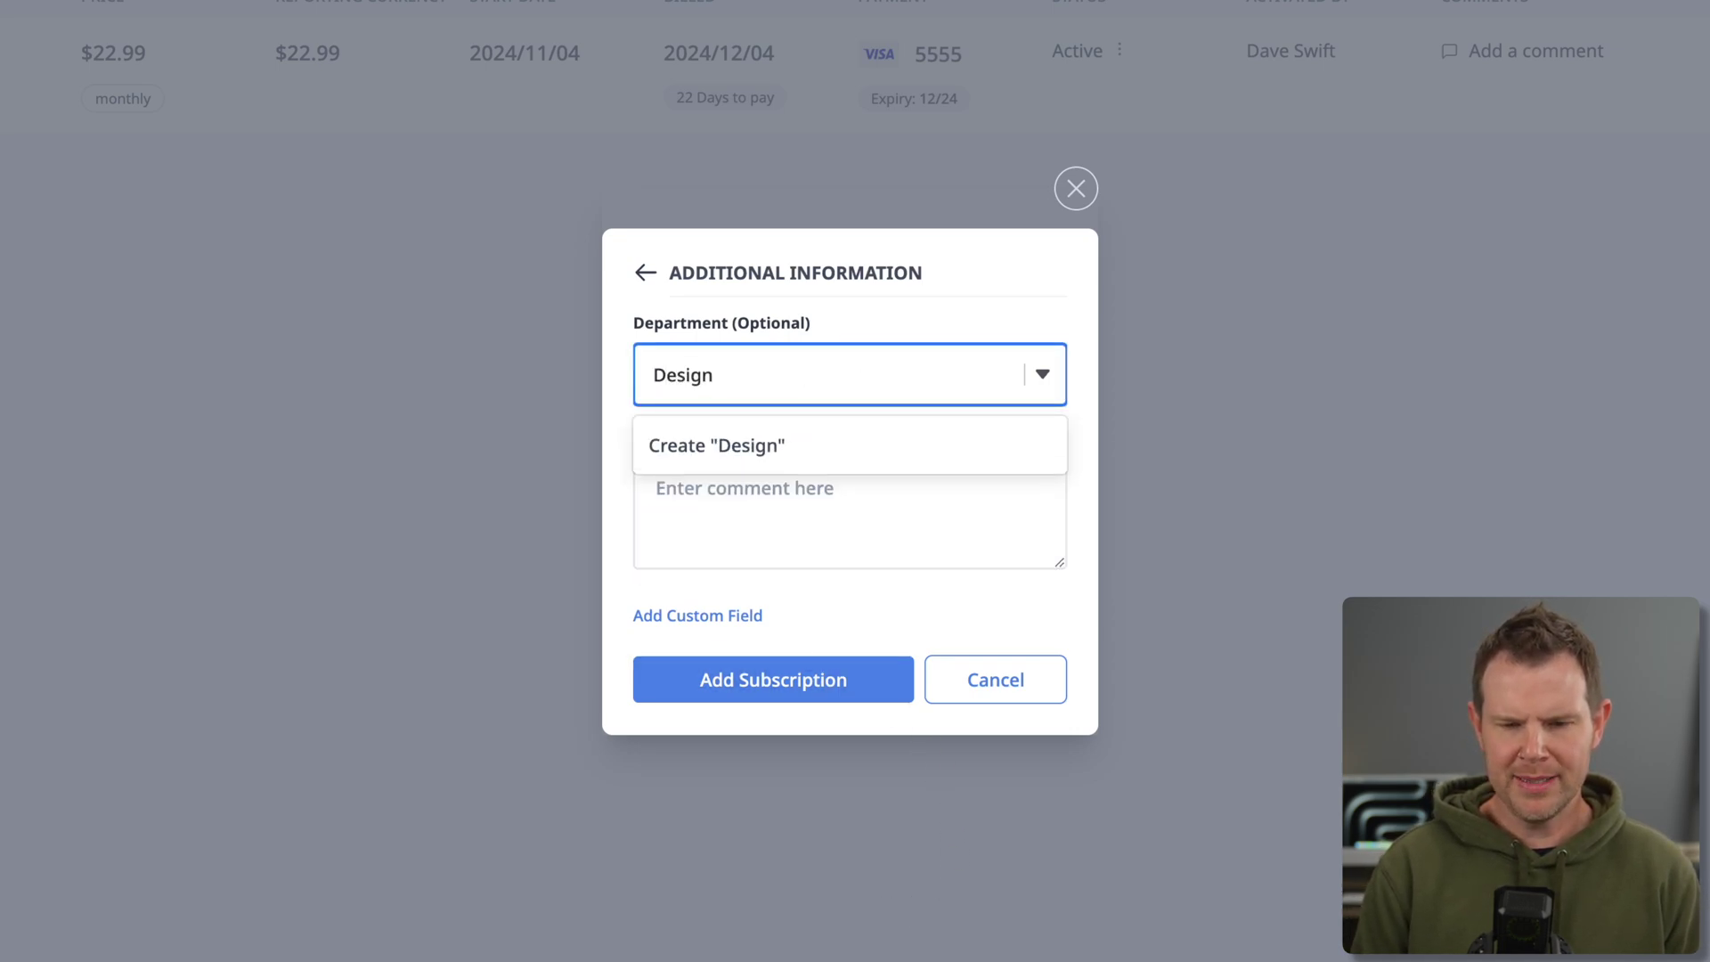
key("Return")
left_click(842, 515)
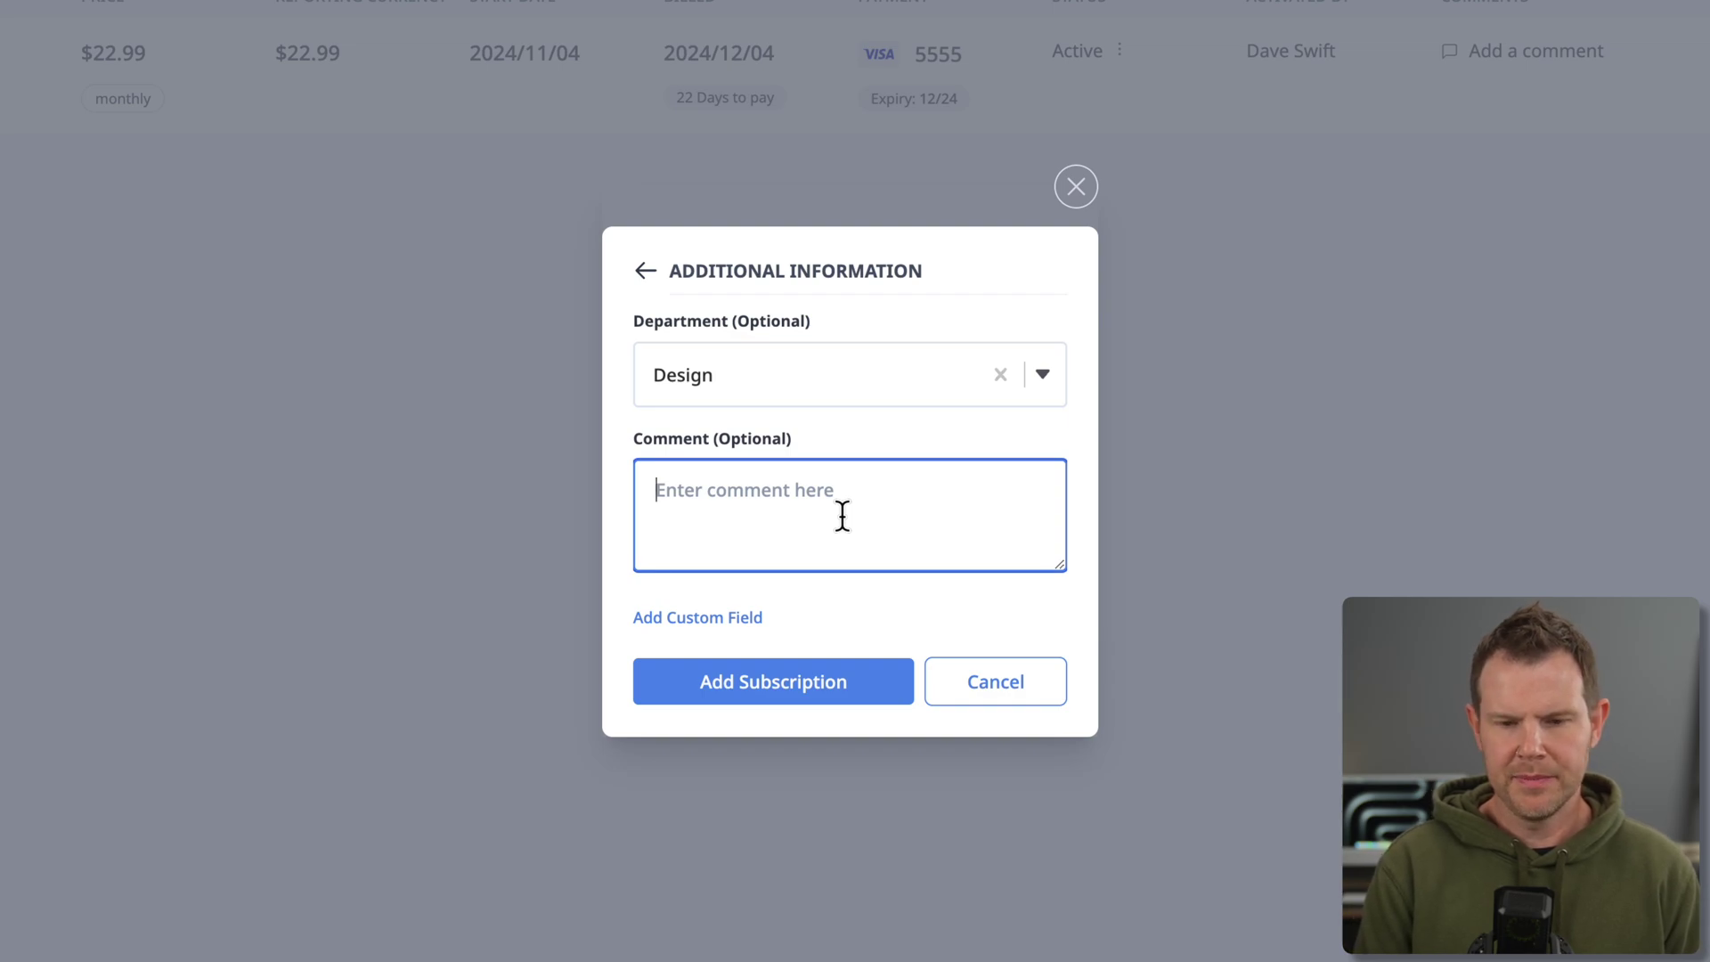
- Add the comment "Make pretty stuff!" and a custom field, then save the Canva subscription
type("Make pretty stuff!")
left_click(739, 619)
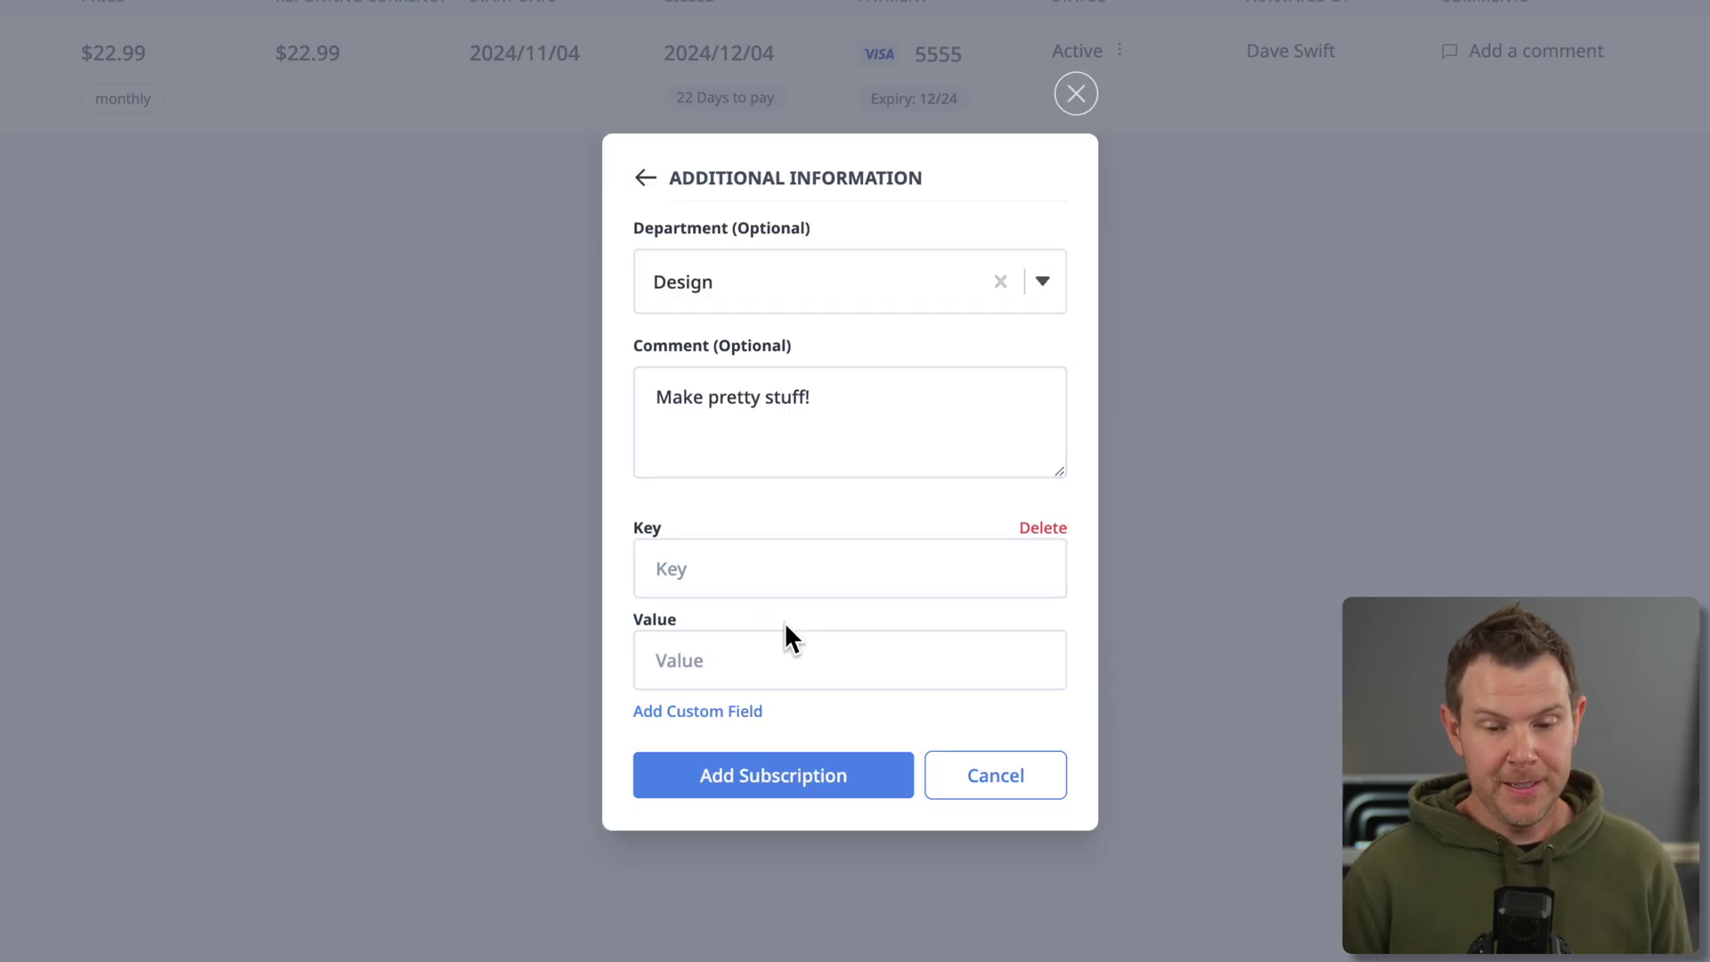
left_click(836, 586)
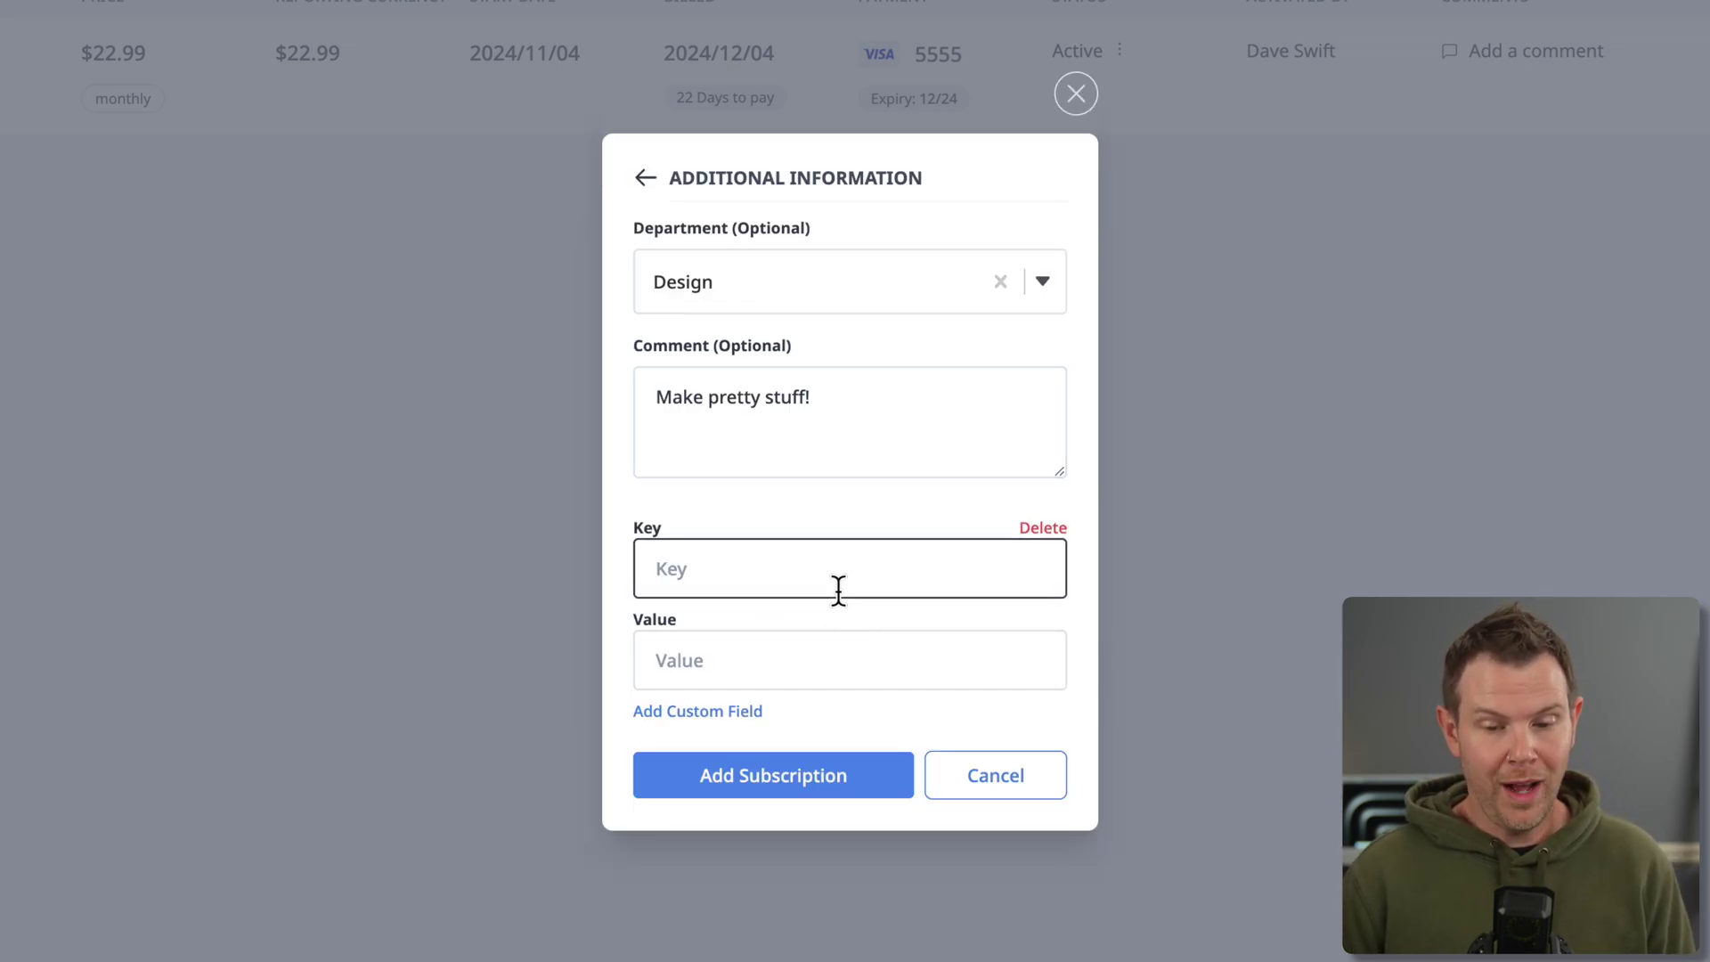
left_click(838, 639)
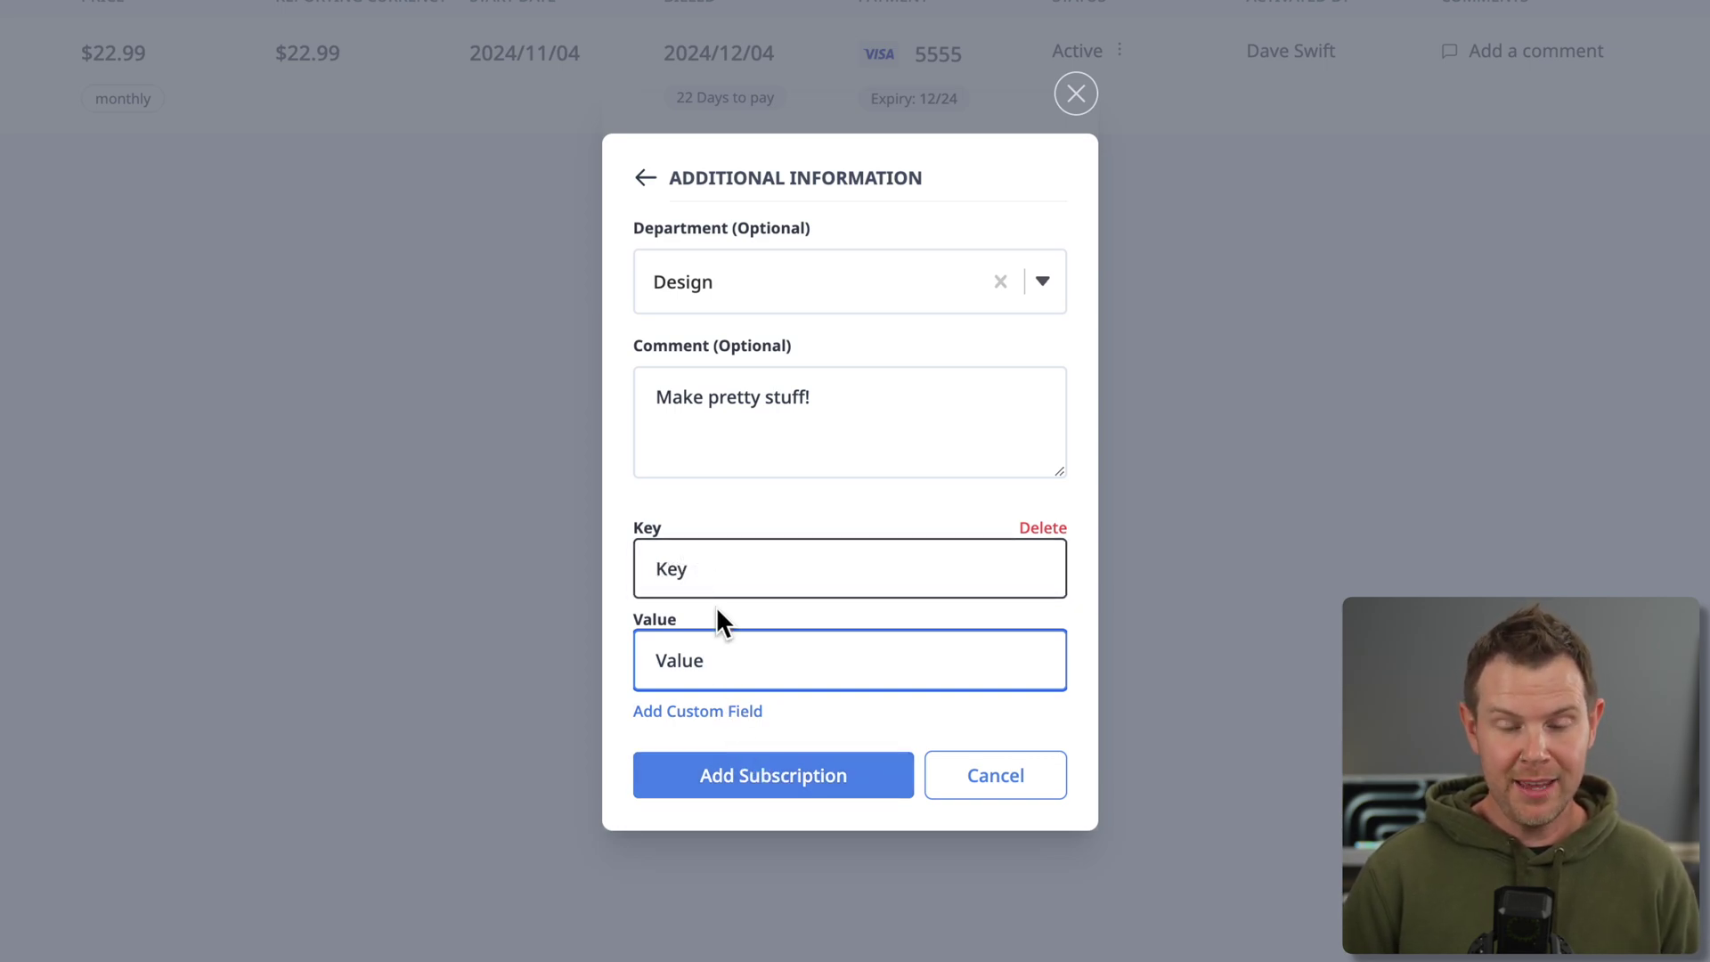
left_click(748, 788)
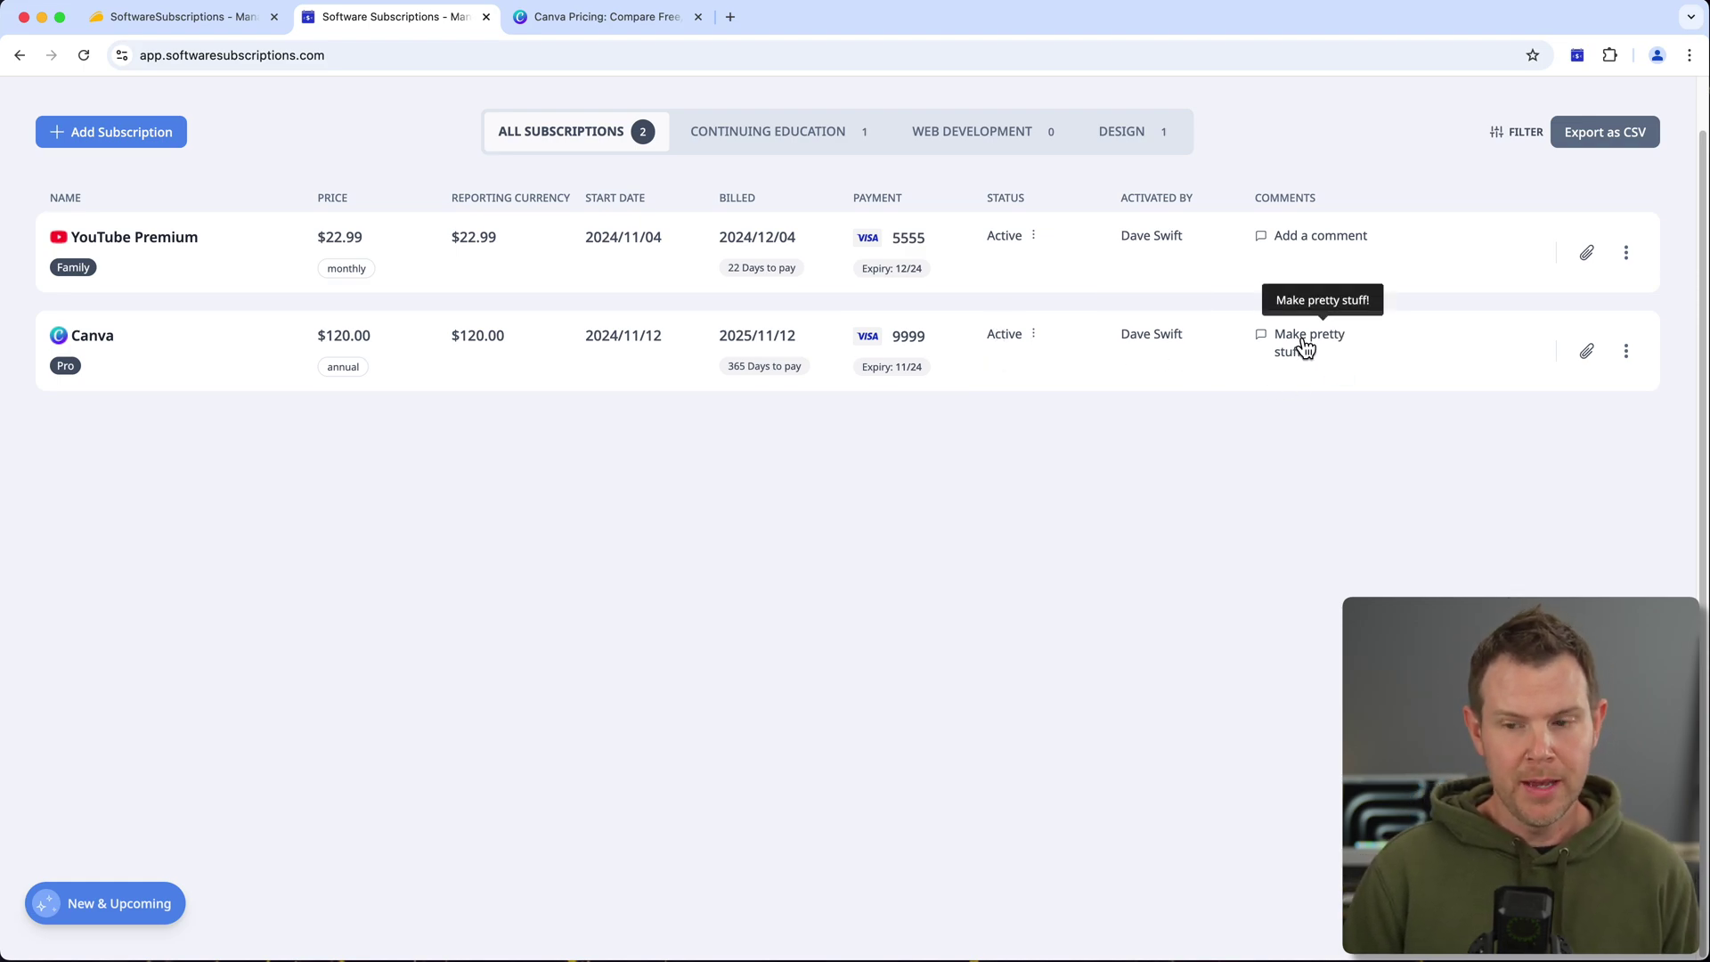
left_click(1624, 354)
left_click(1375, 488)
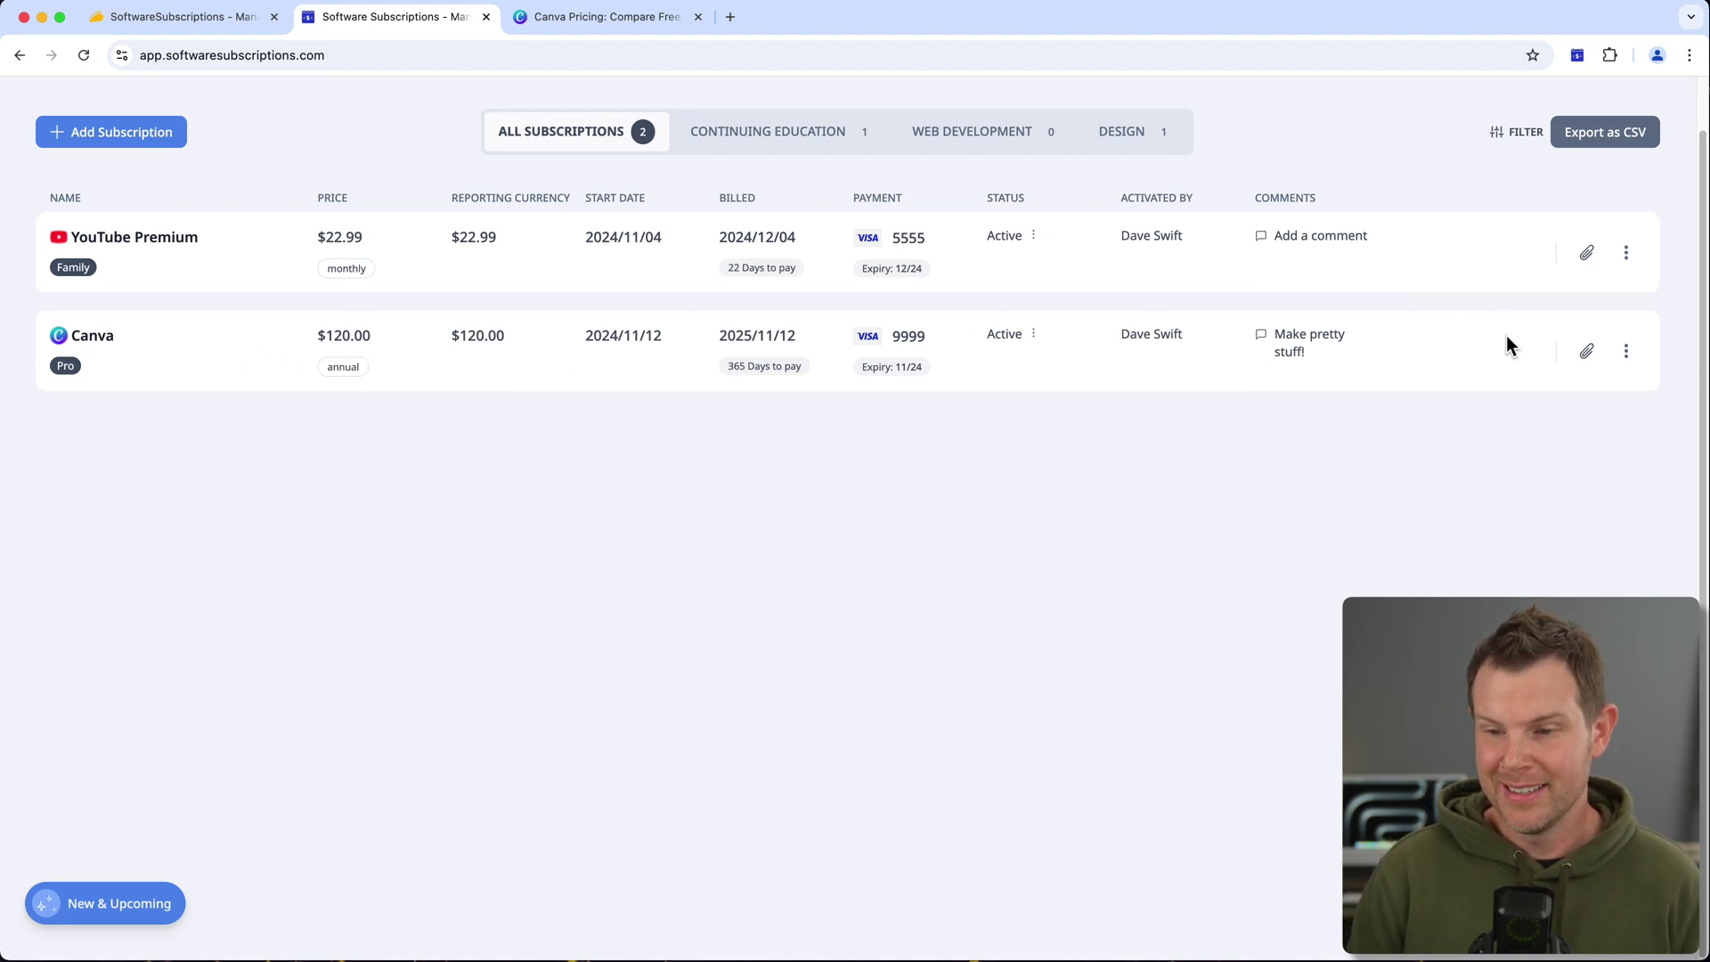
left_click(1625, 351)
left_click(1457, 343)
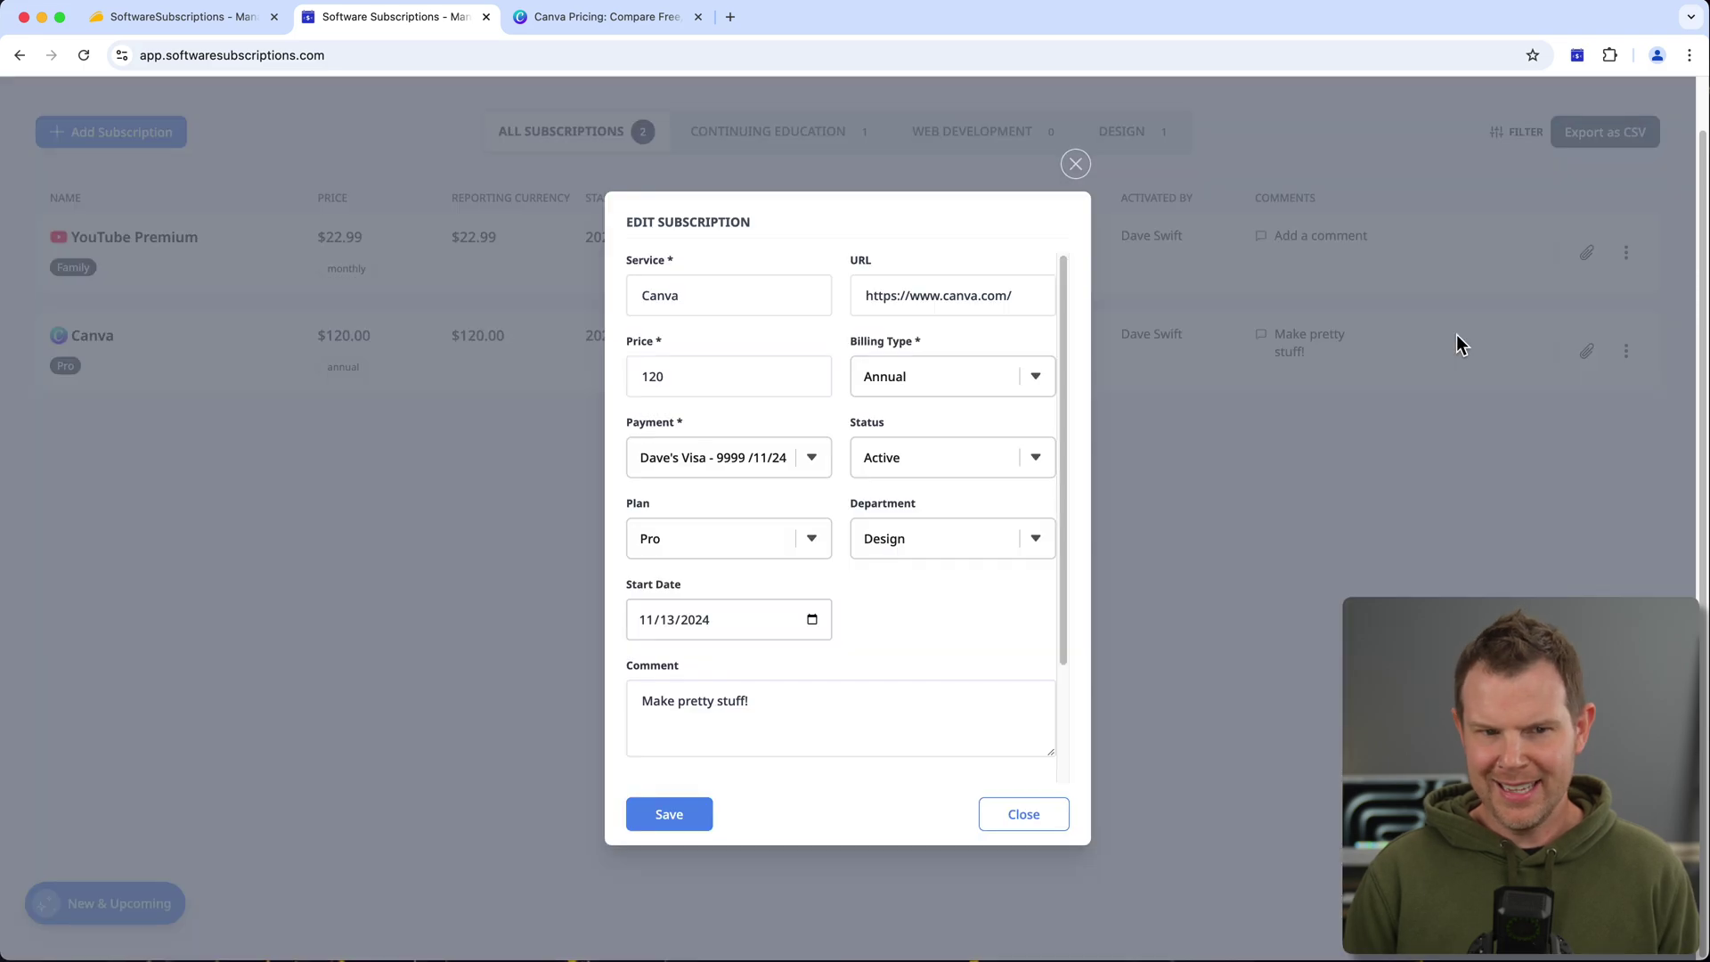
scroll(952, 588, "down", 3)
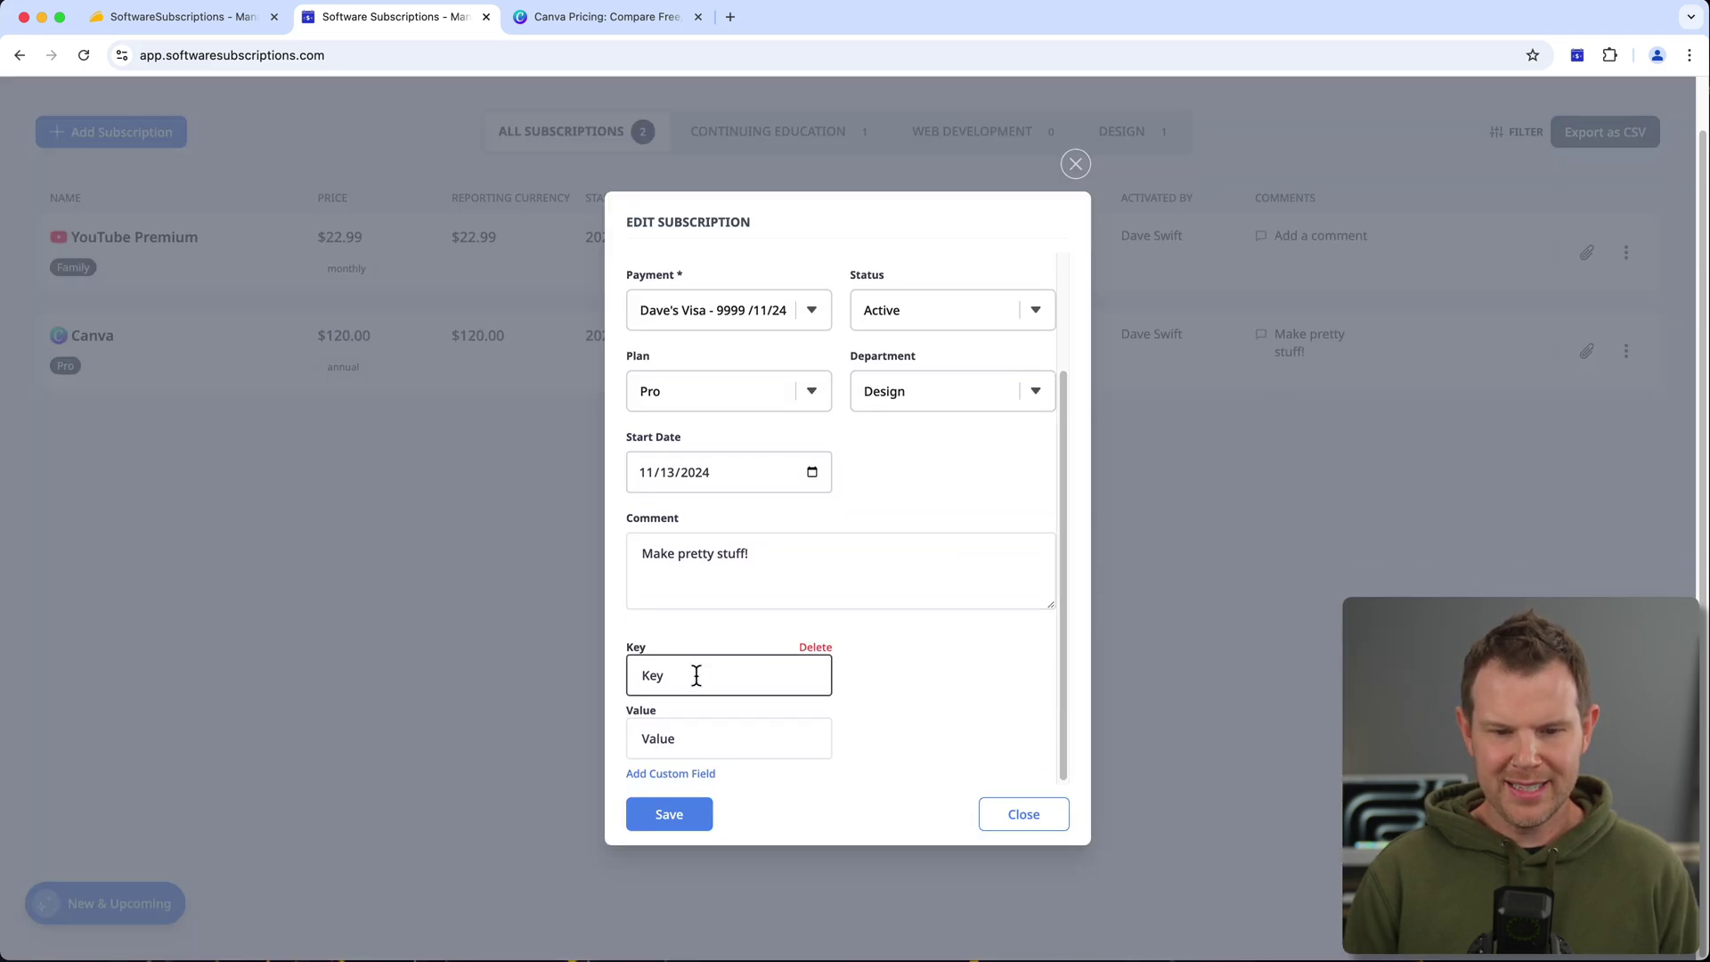
left_click(1013, 817)
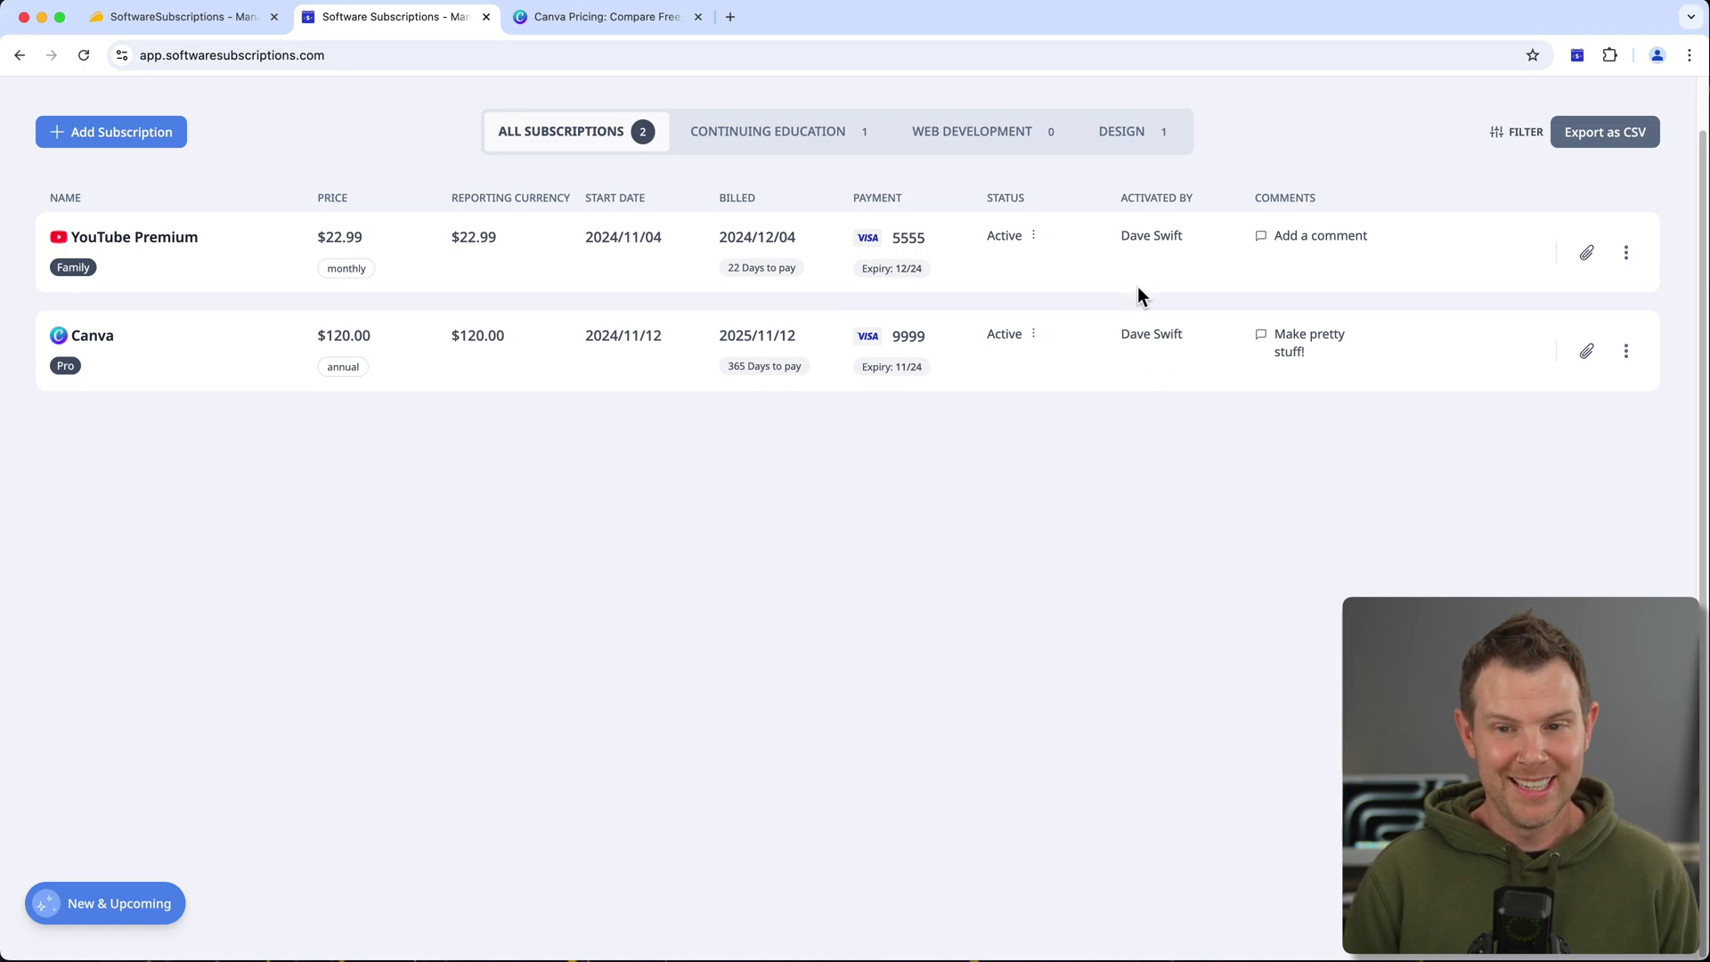
scroll(160, 239, "up", 1)
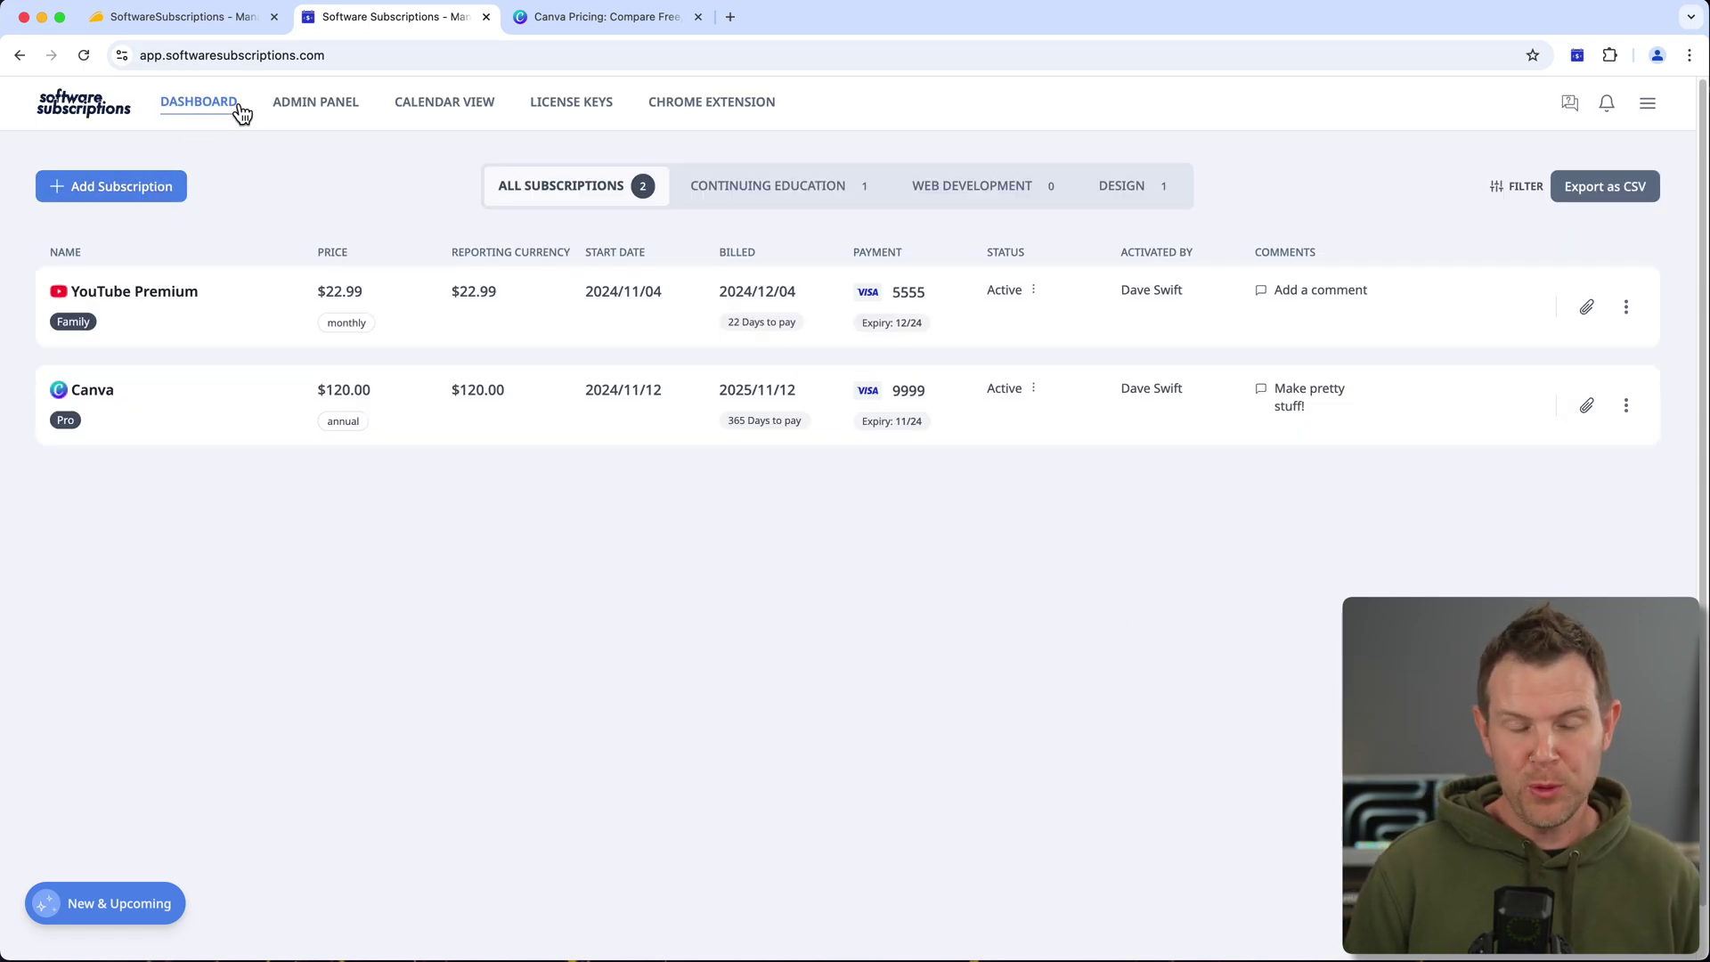
left_click(322, 107)
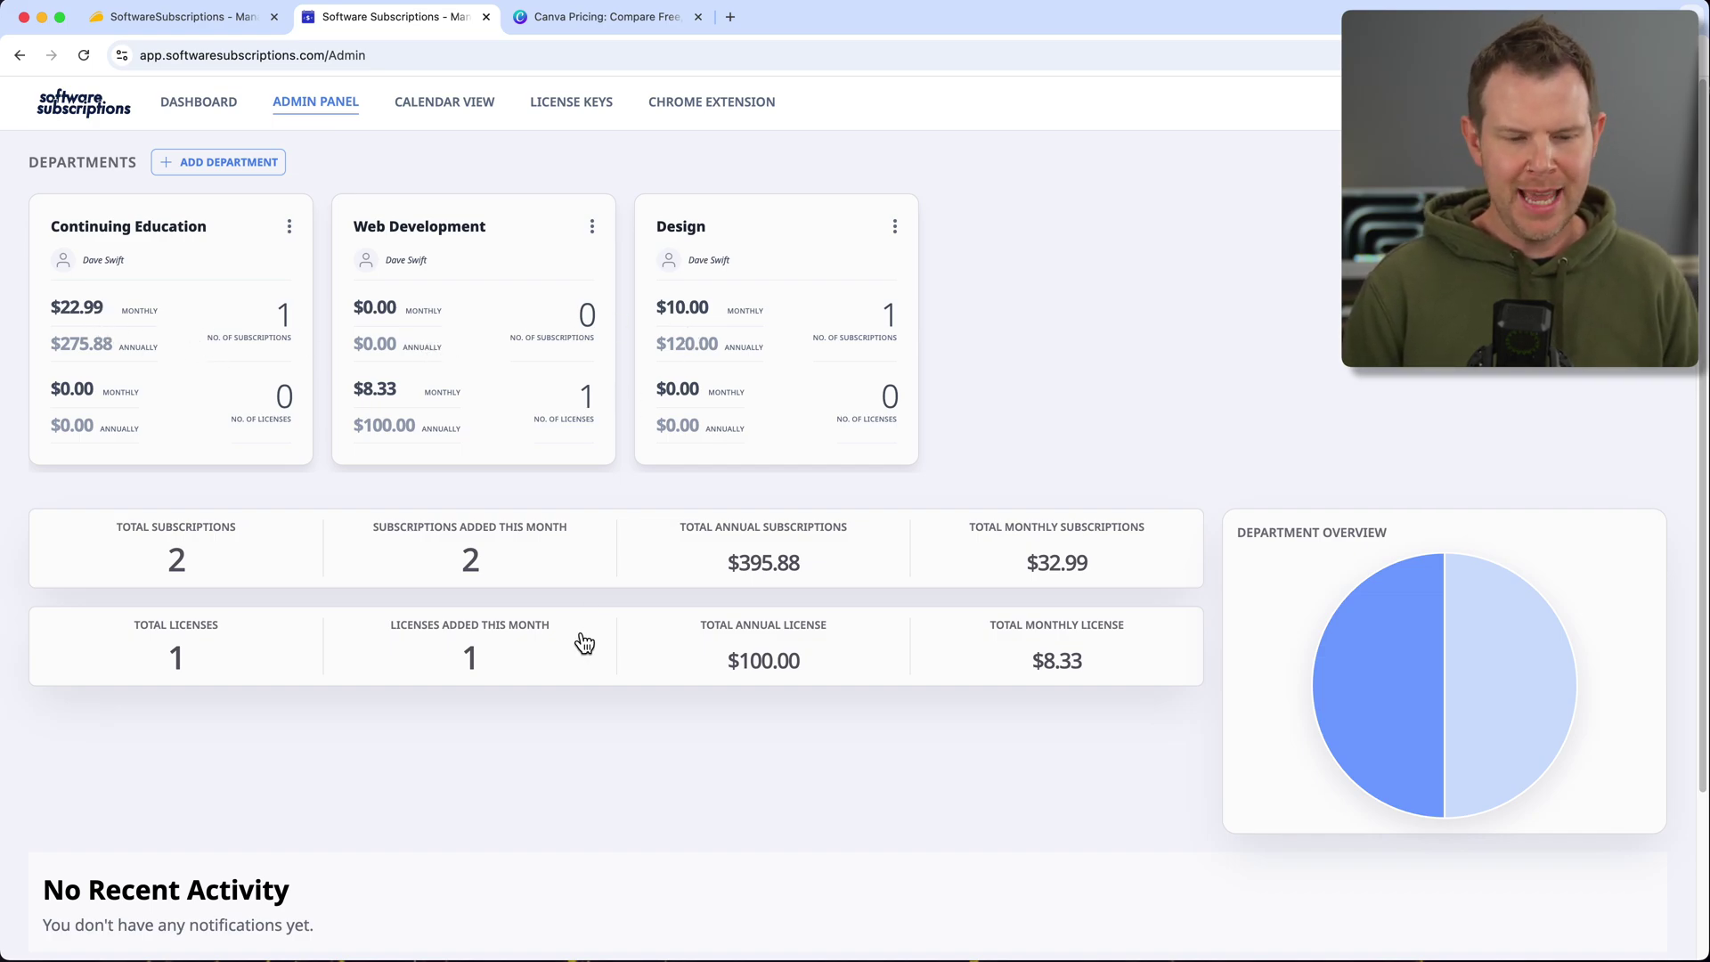
scroll(584, 641, "down", 3)
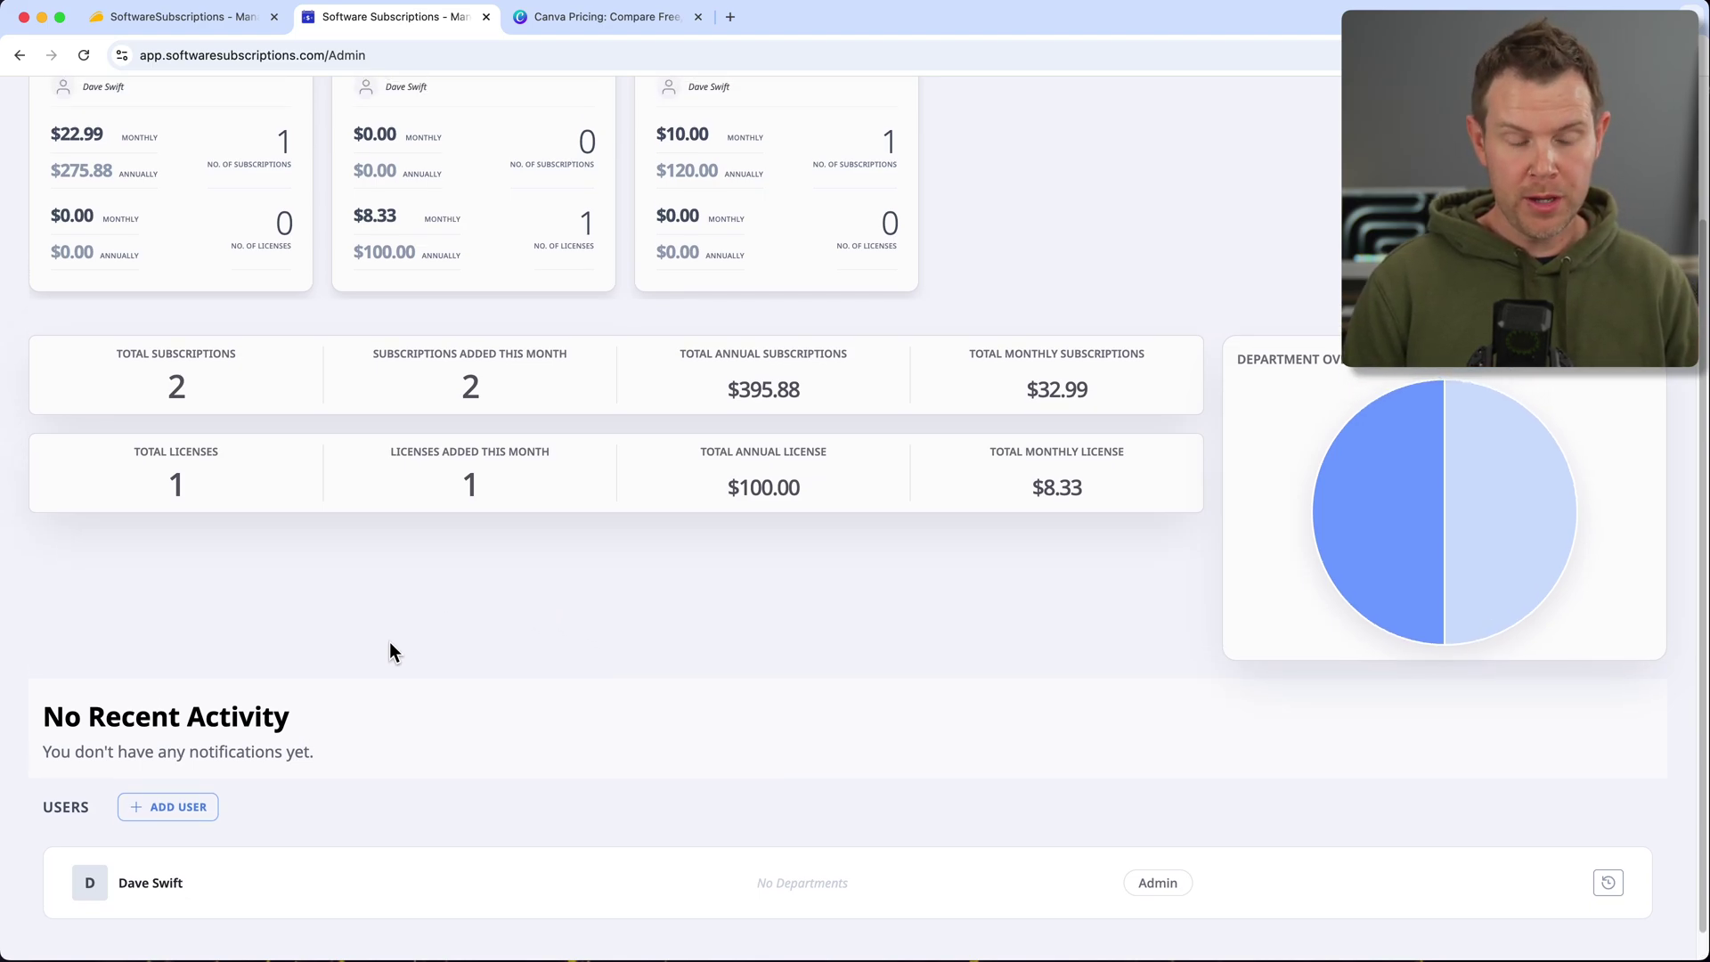
scroll(389, 643, "down", 1)
scroll(386, 713, "up", 4)
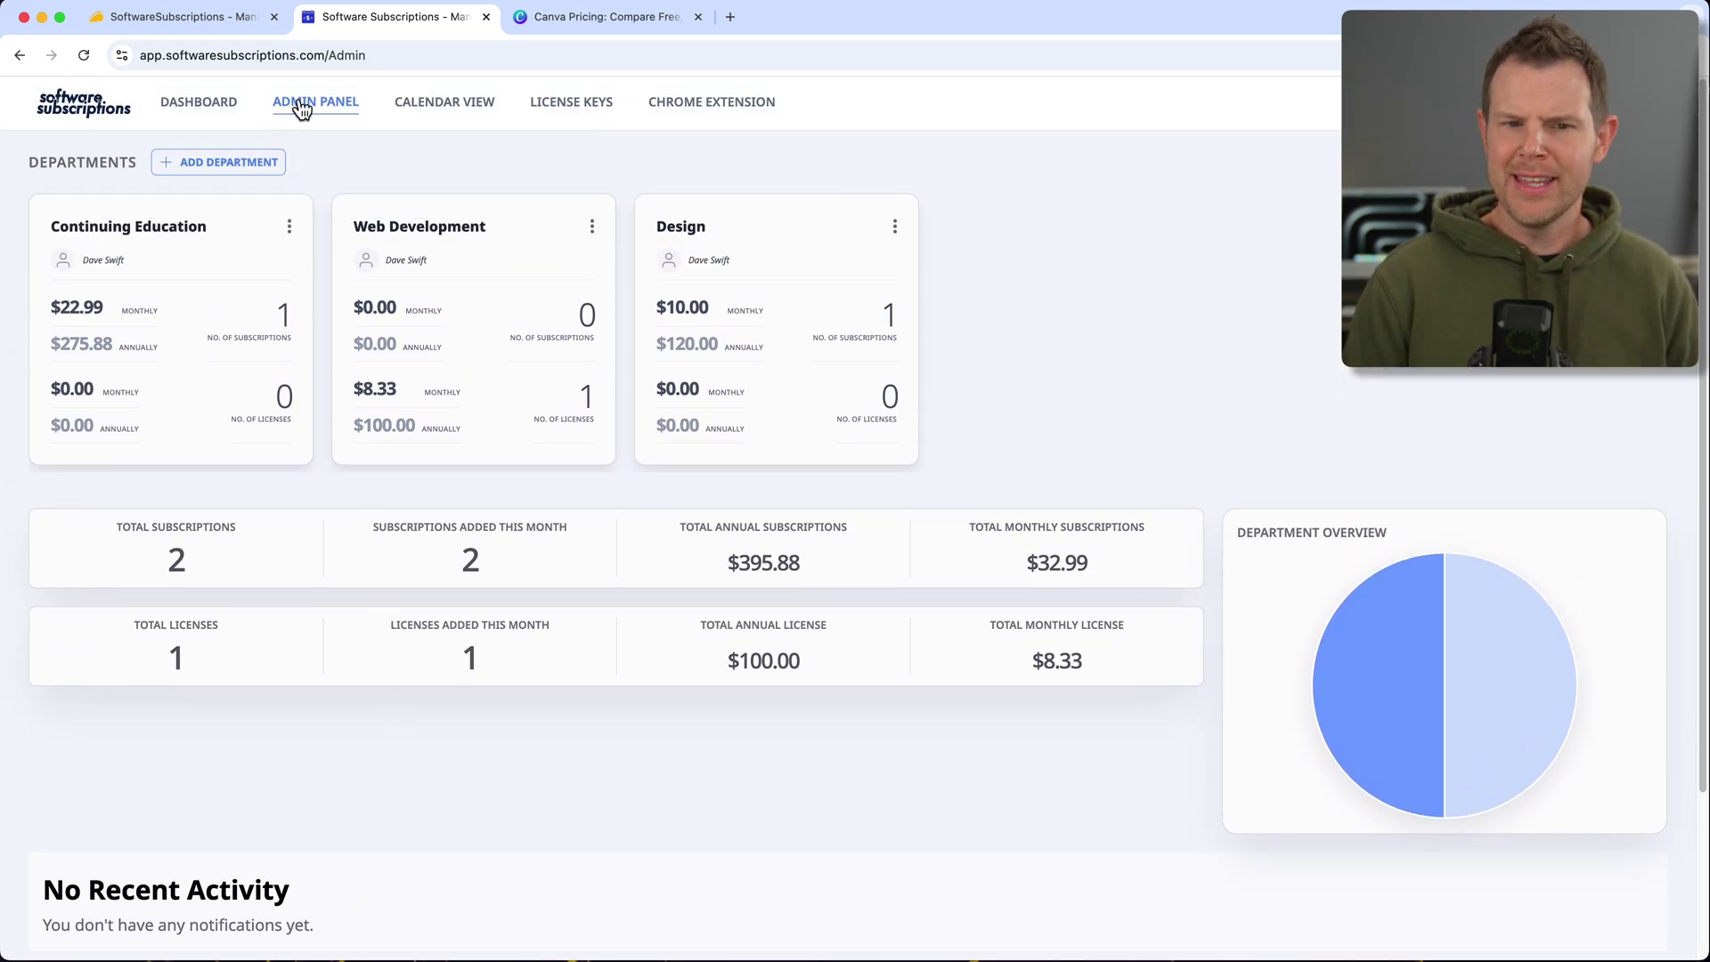
scroll(446, 647, "down", 4)
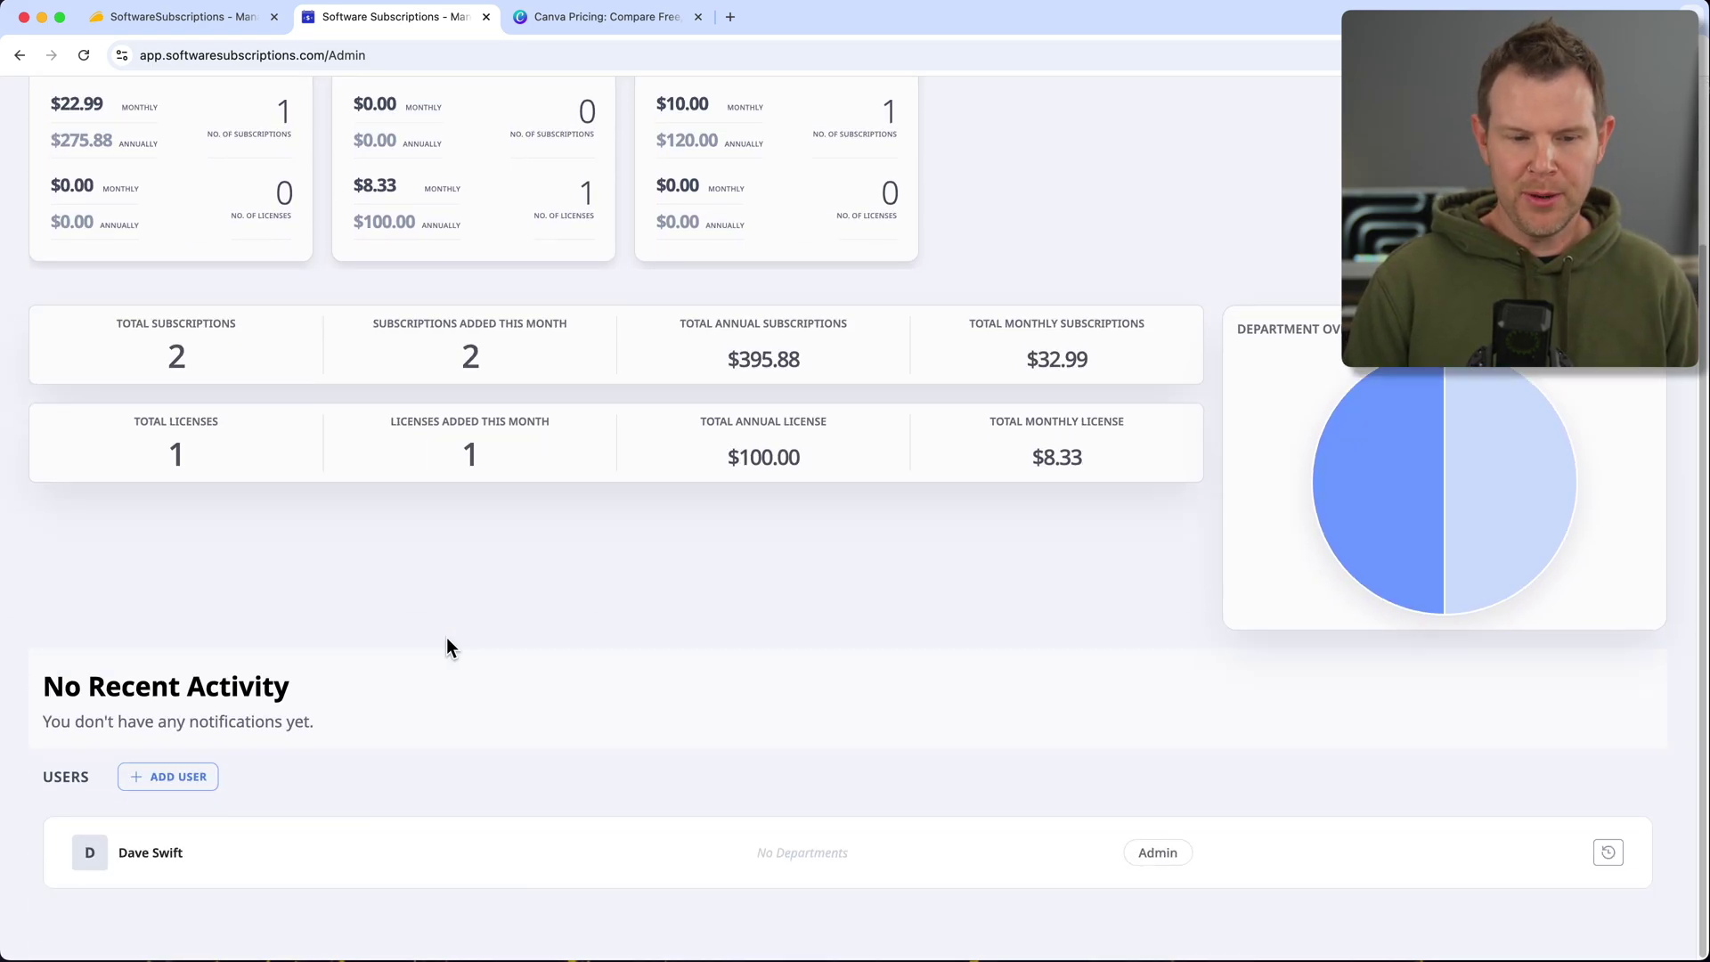
left_click(184, 773)
left_click(990, 569)
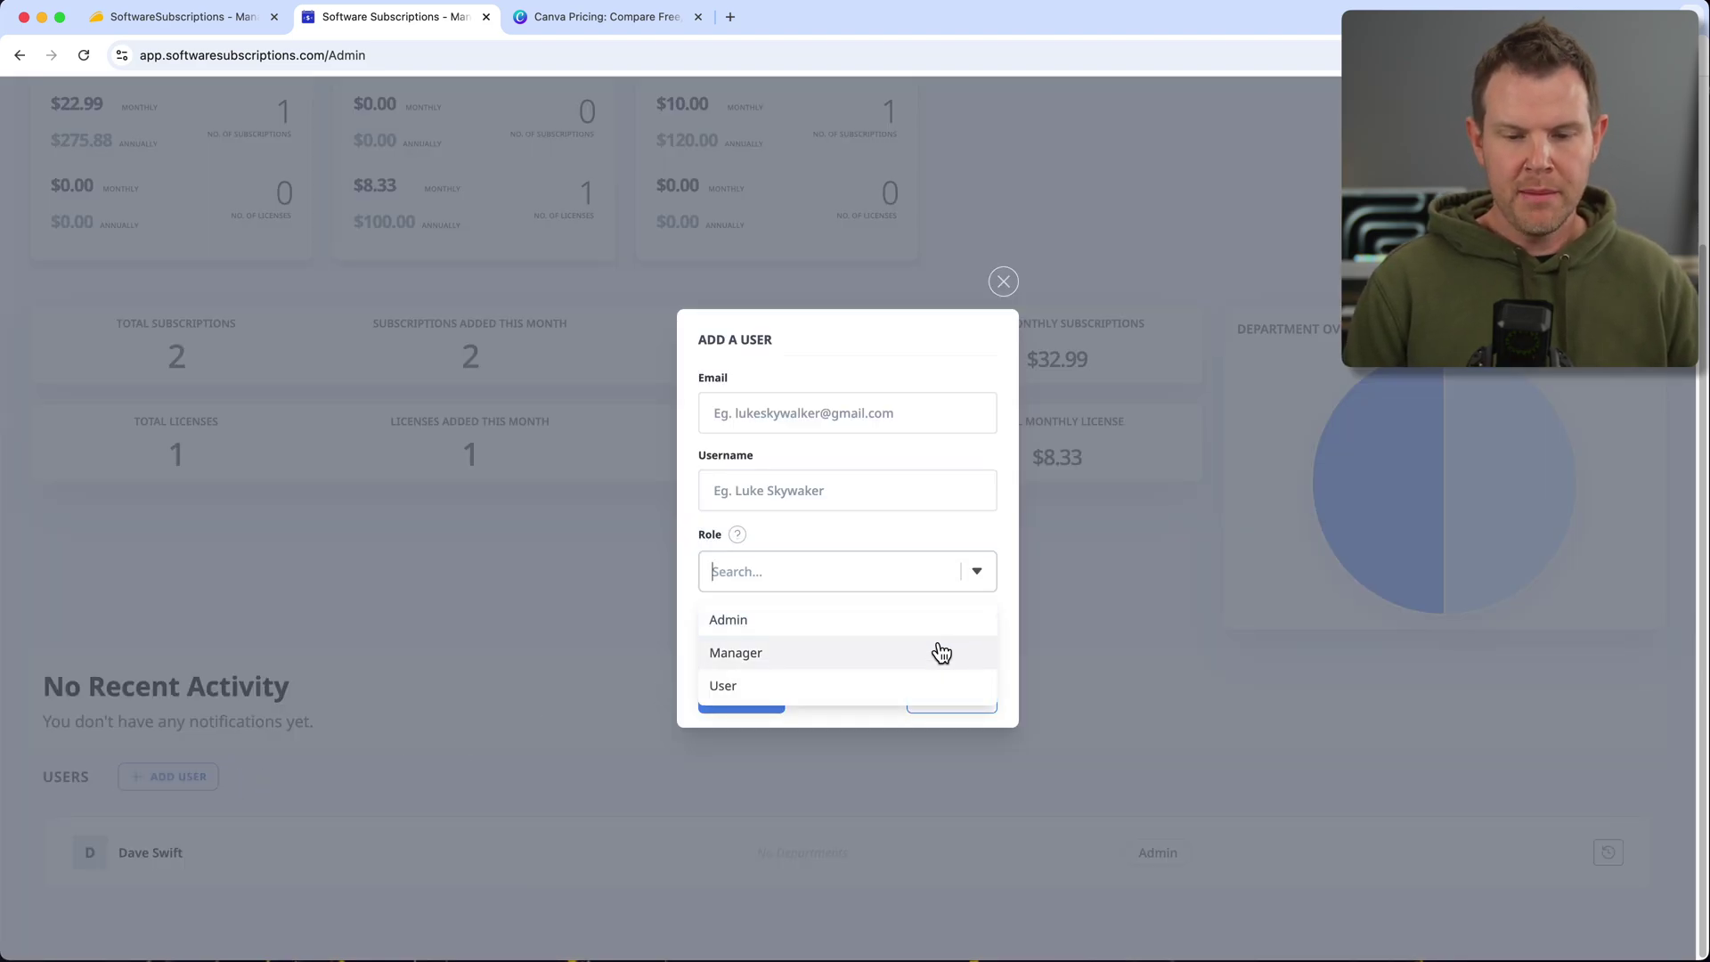
left_click(895, 710)
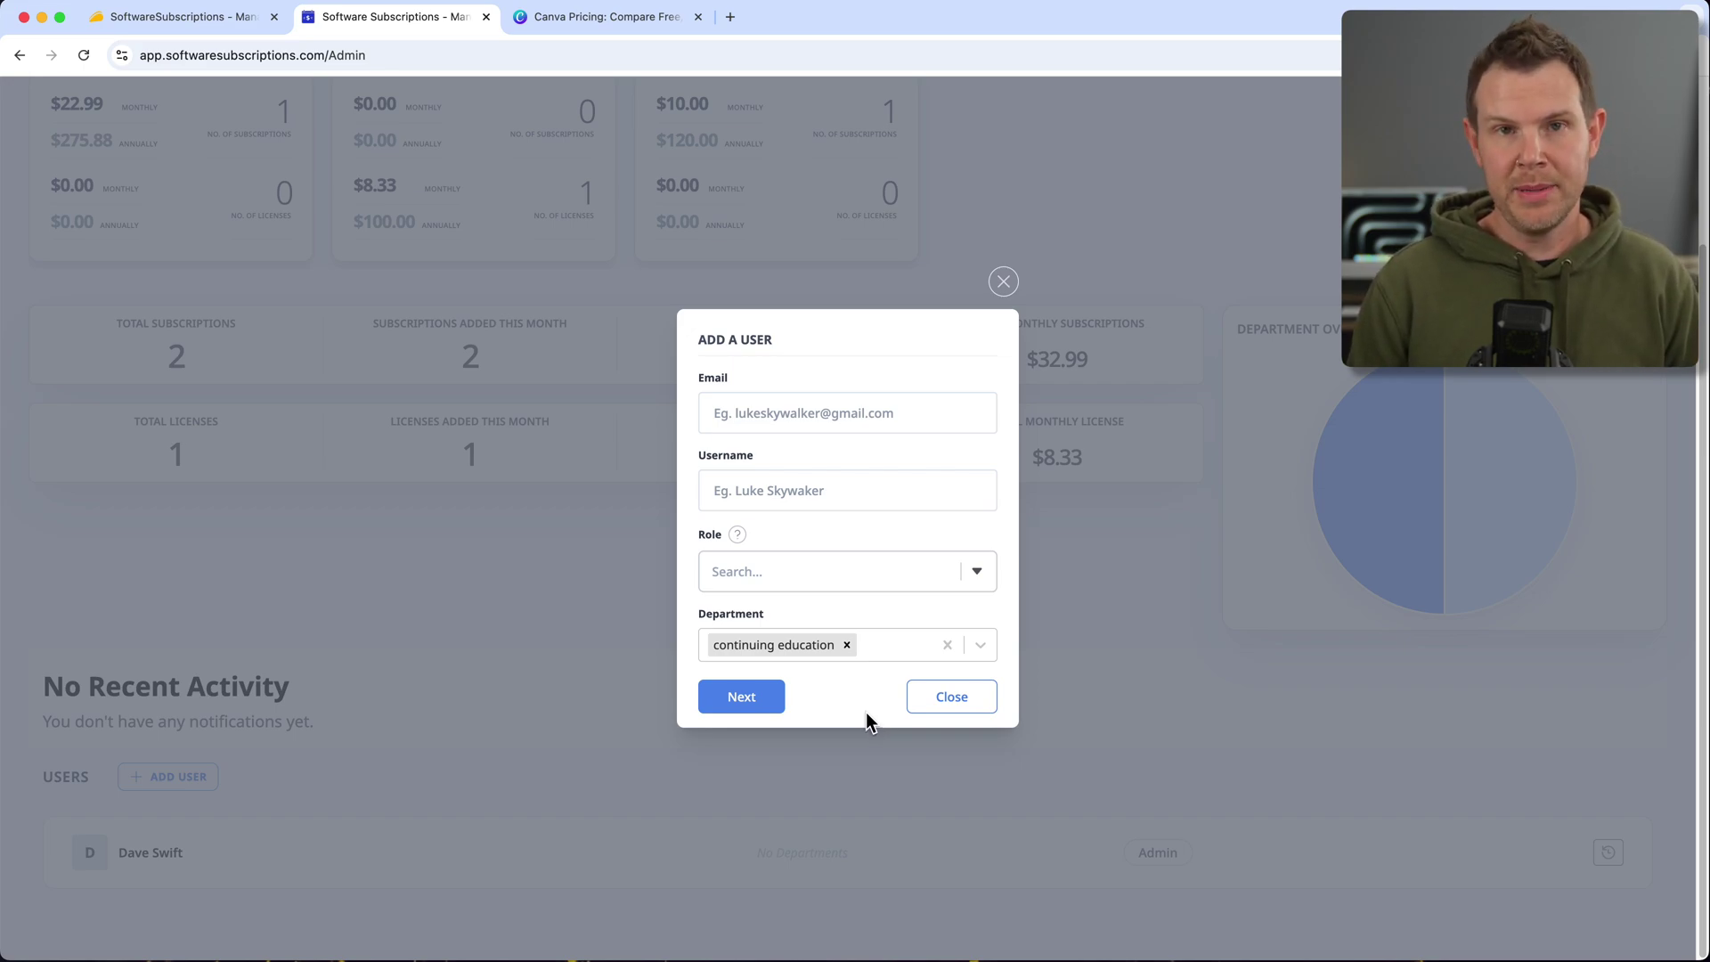
key("Escape")
scroll(730, 115, "up", 3)
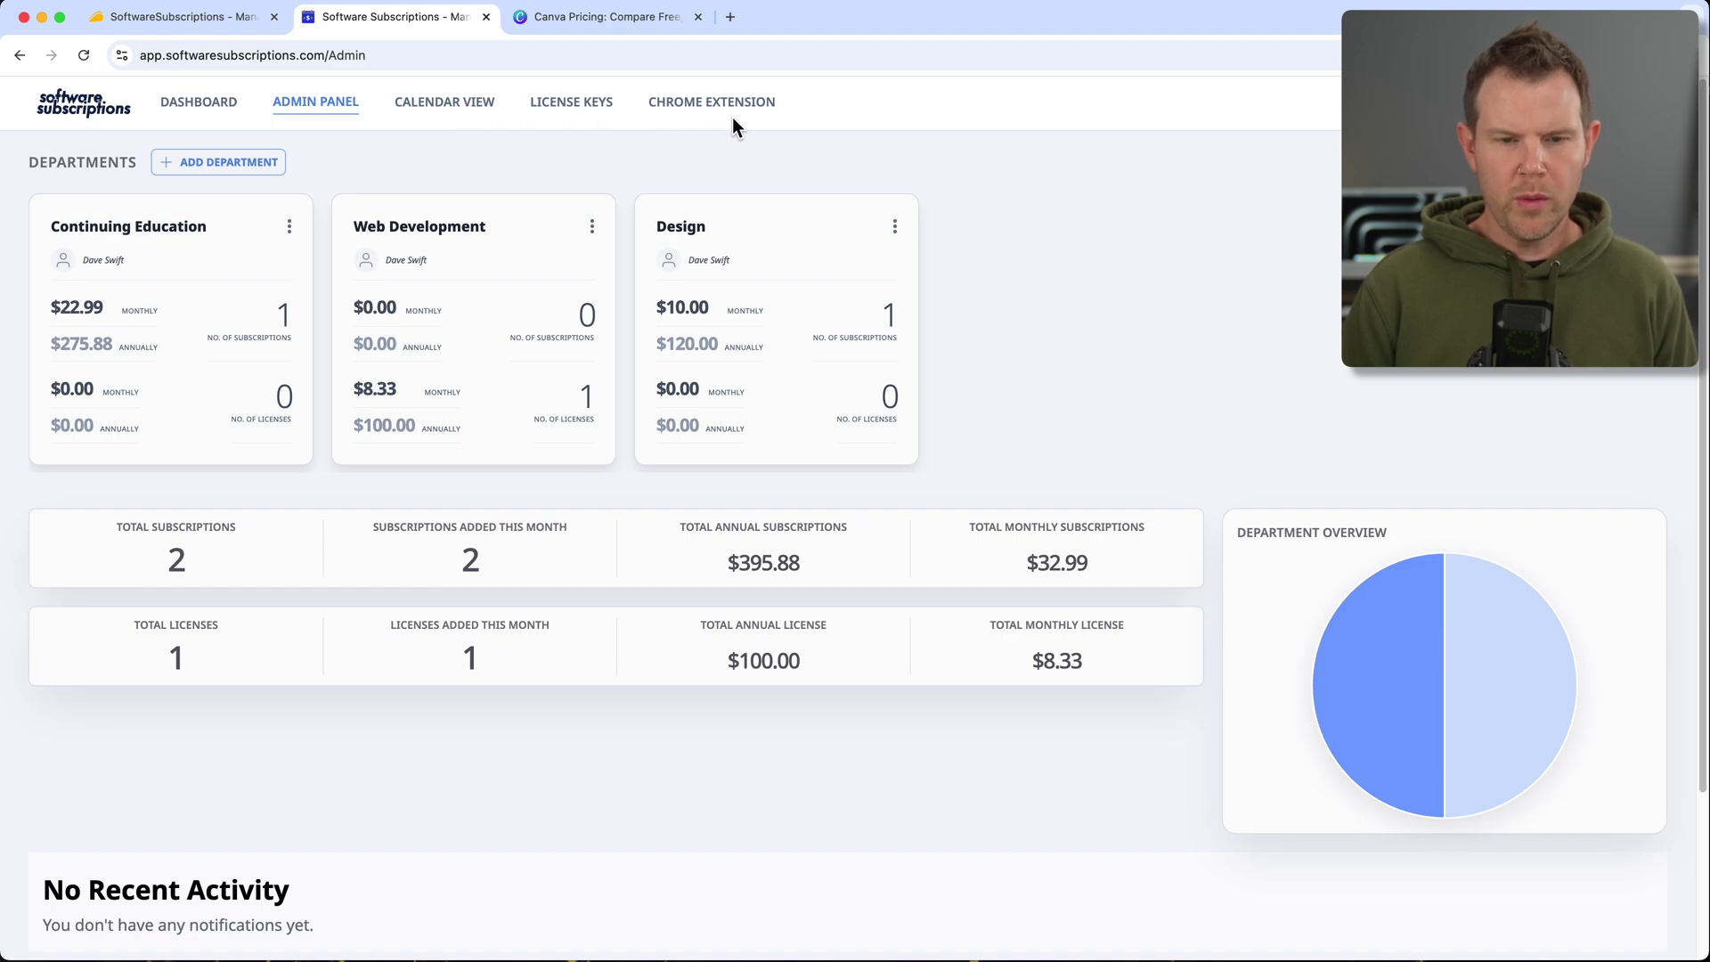
- Open the renewal calendar and page forward to February 2025
left_click(450, 114)
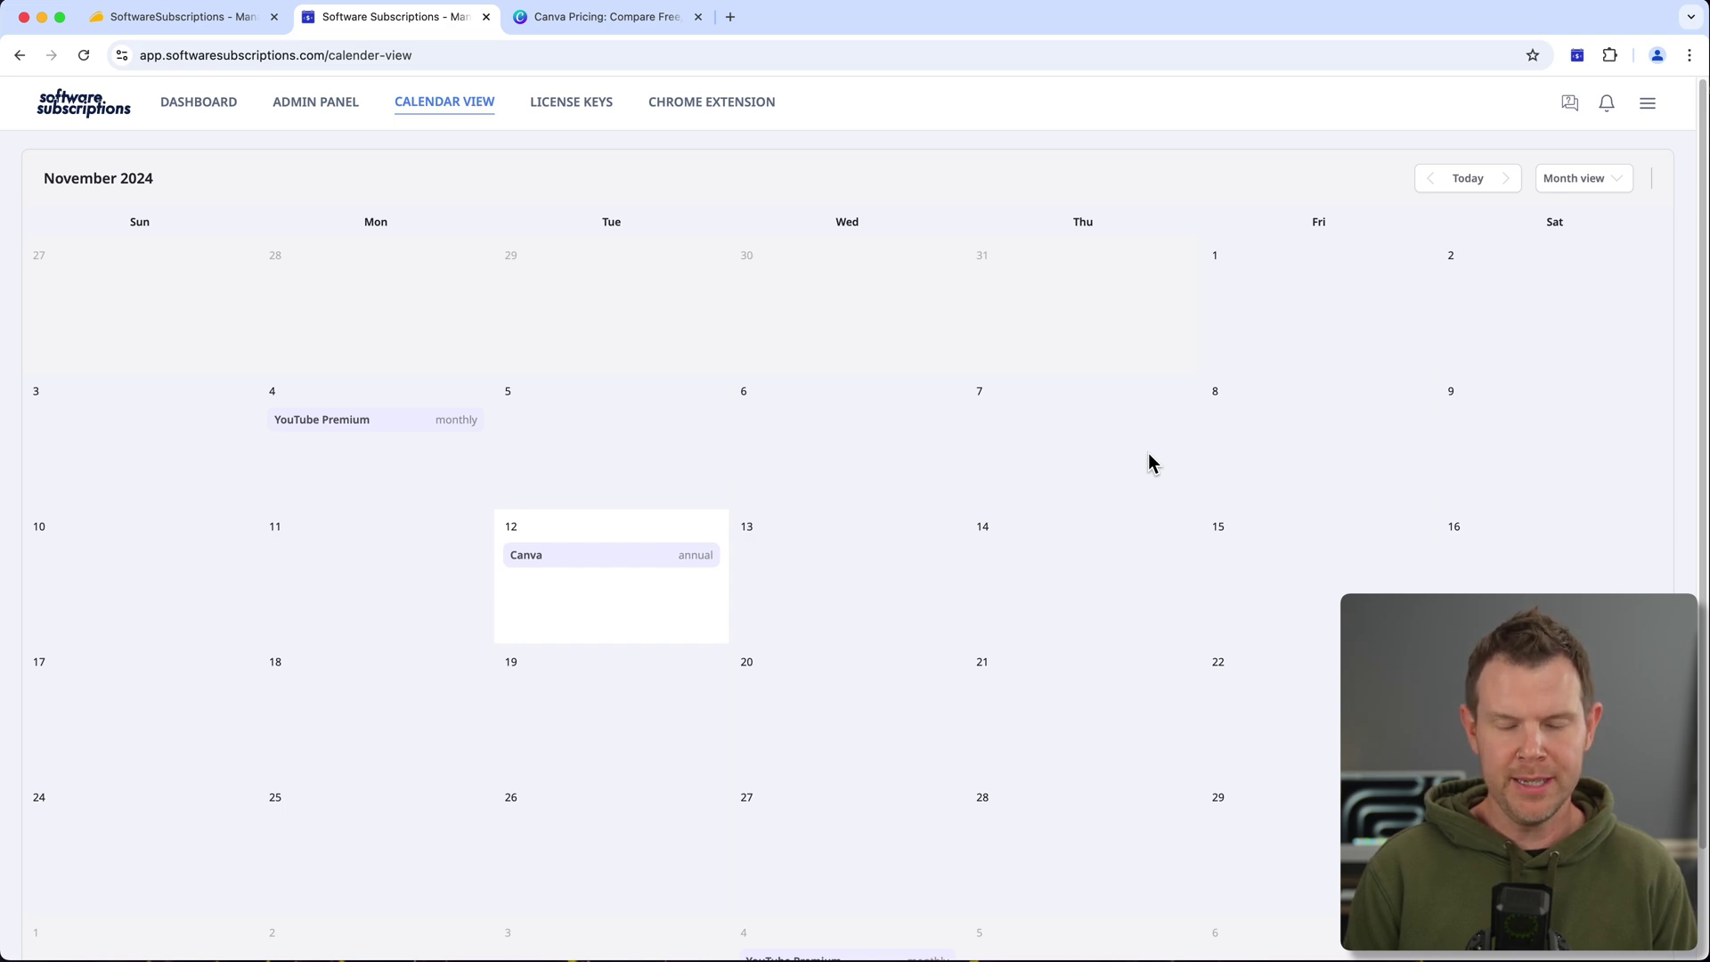
left_click(1505, 178)
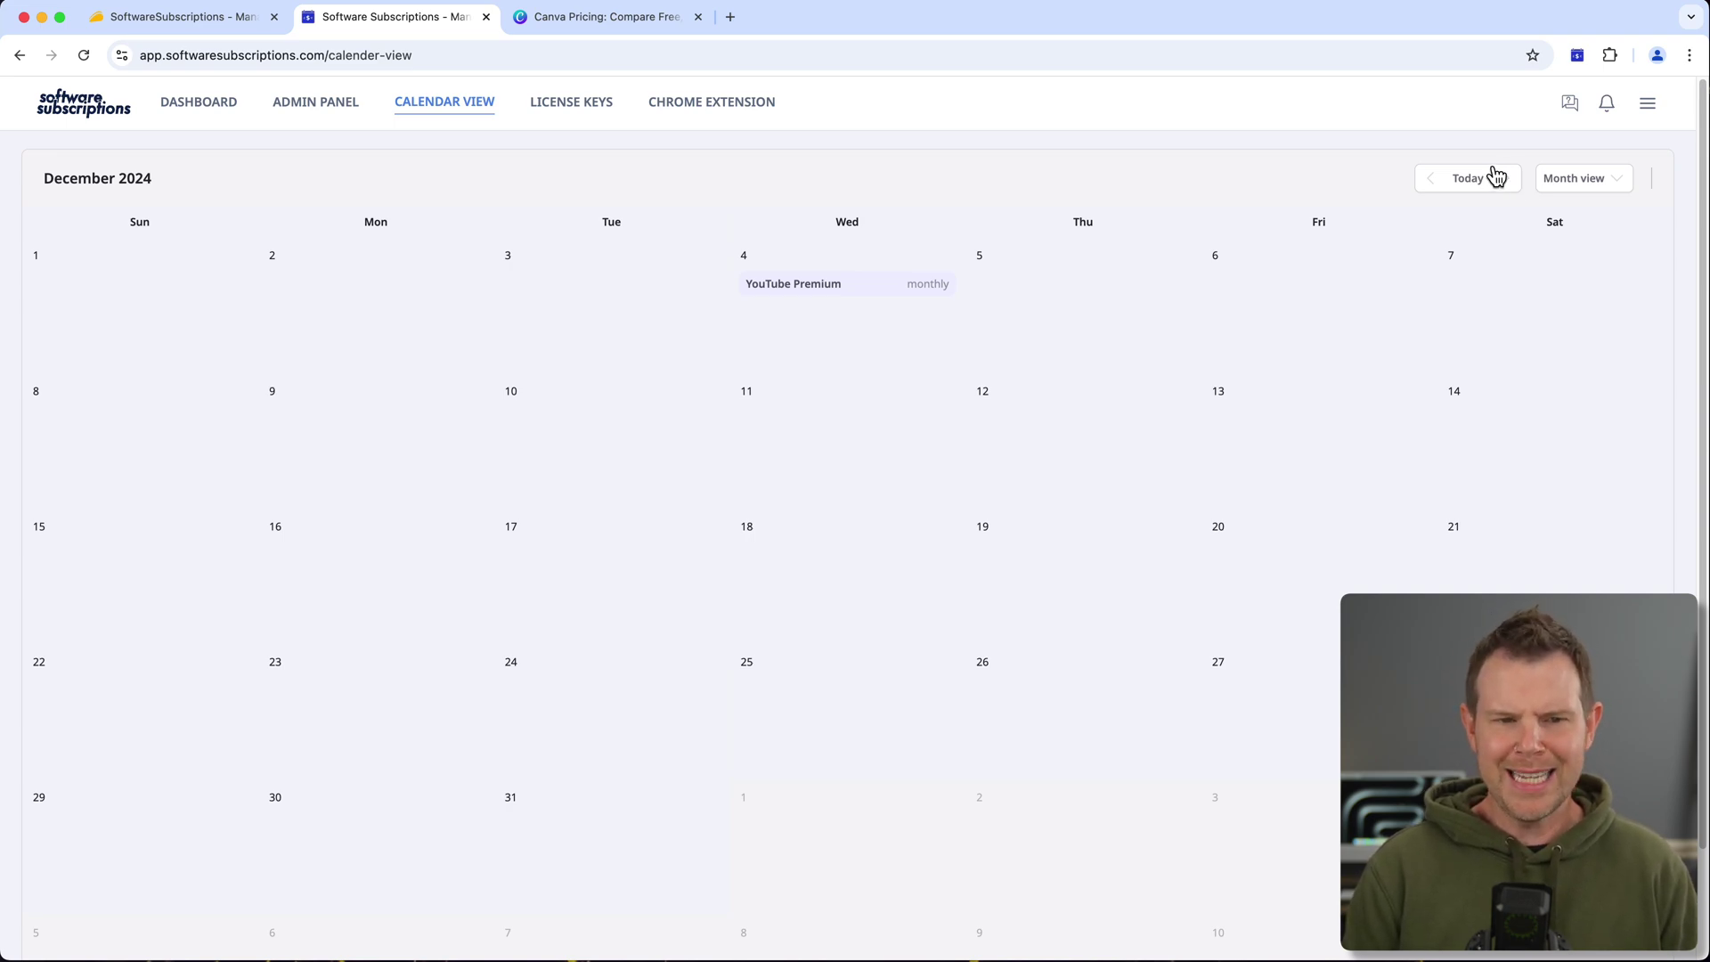
left_click(1504, 179)
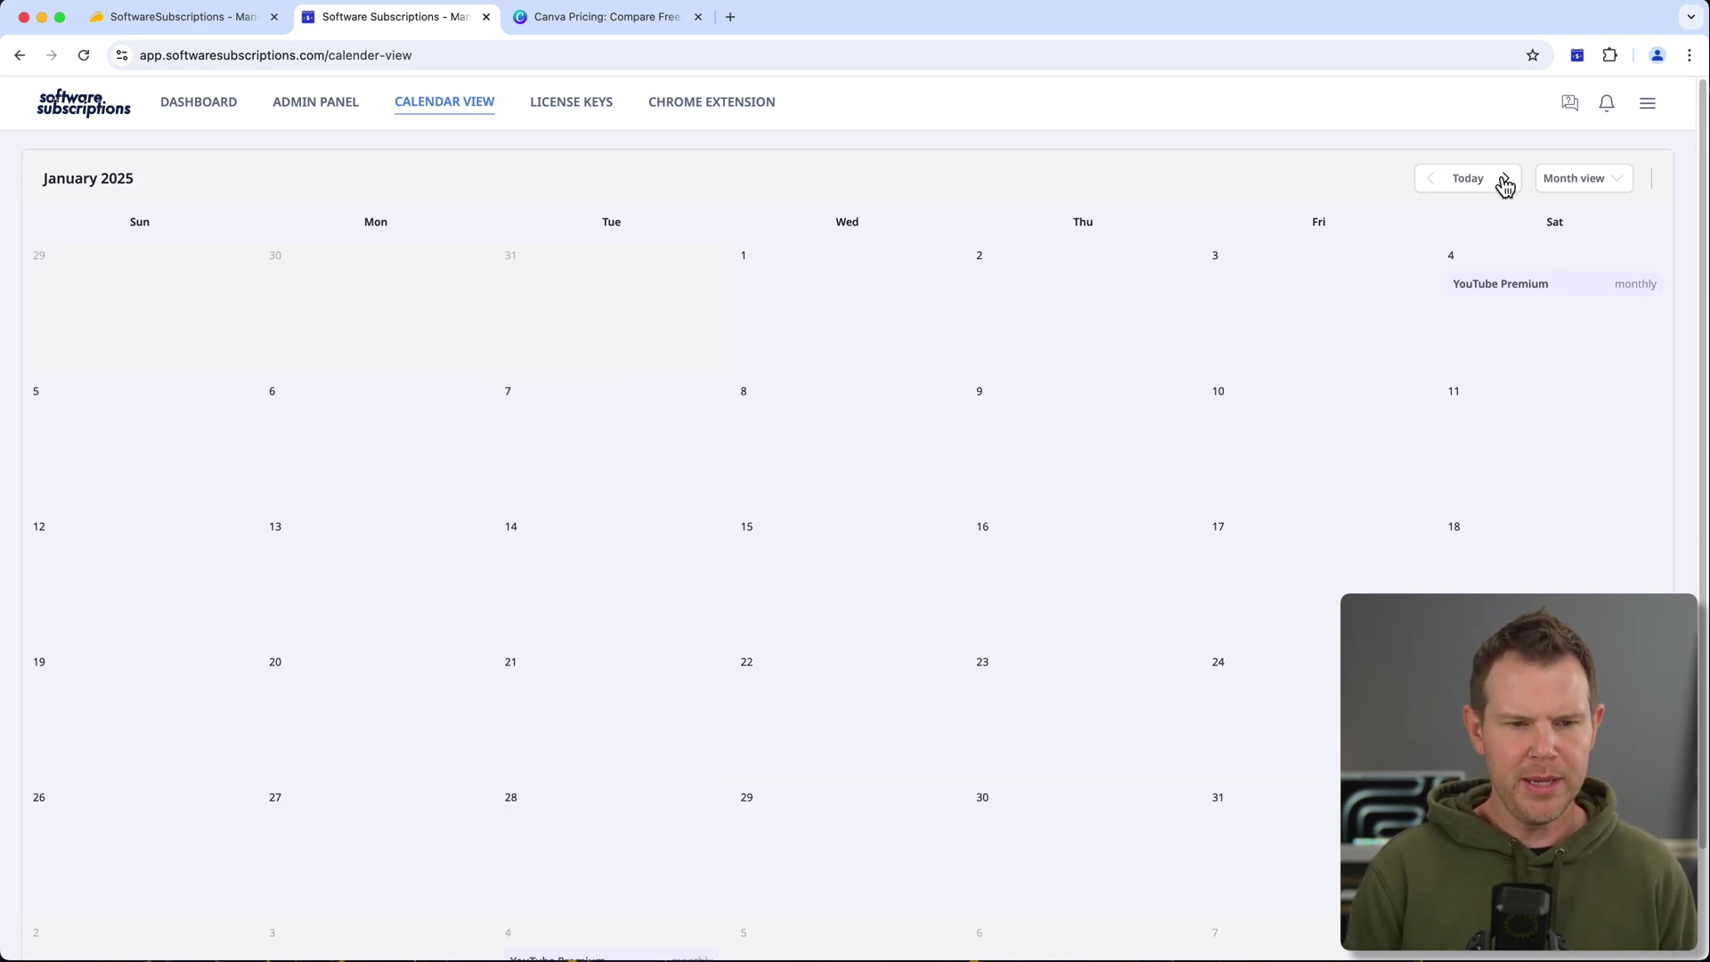
left_click(1505, 181)
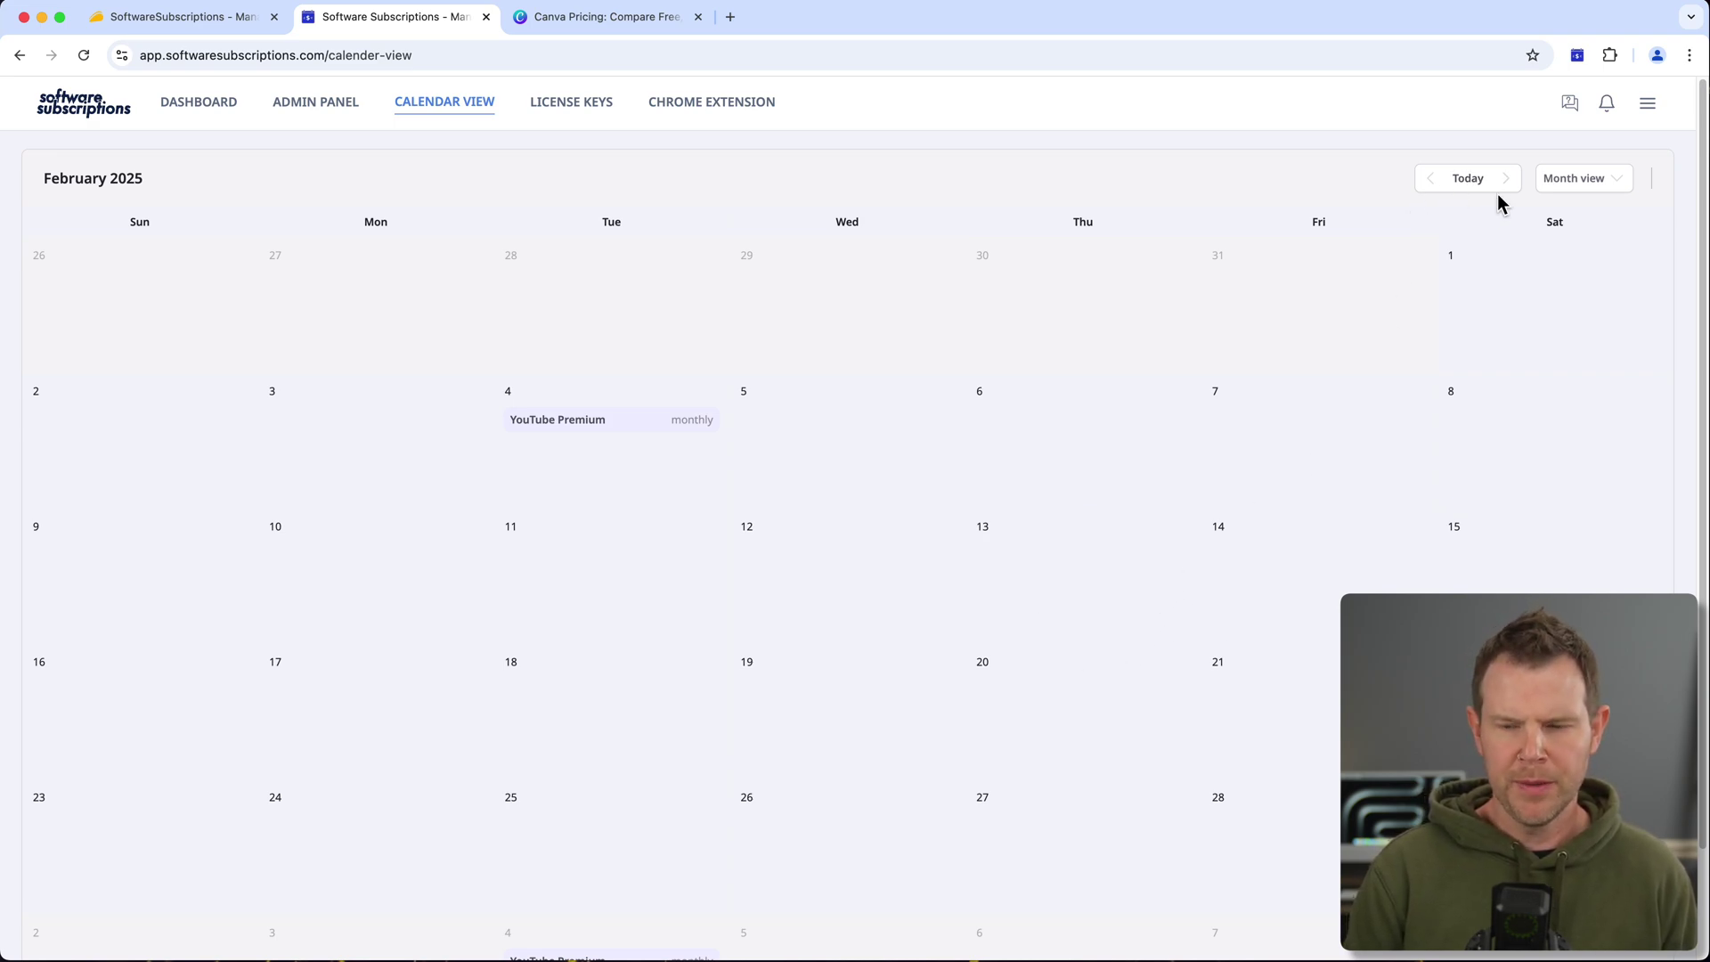
- Switch the calendar to Day view, then Week view, and return to Canva's pricing page
left_click(1612, 192)
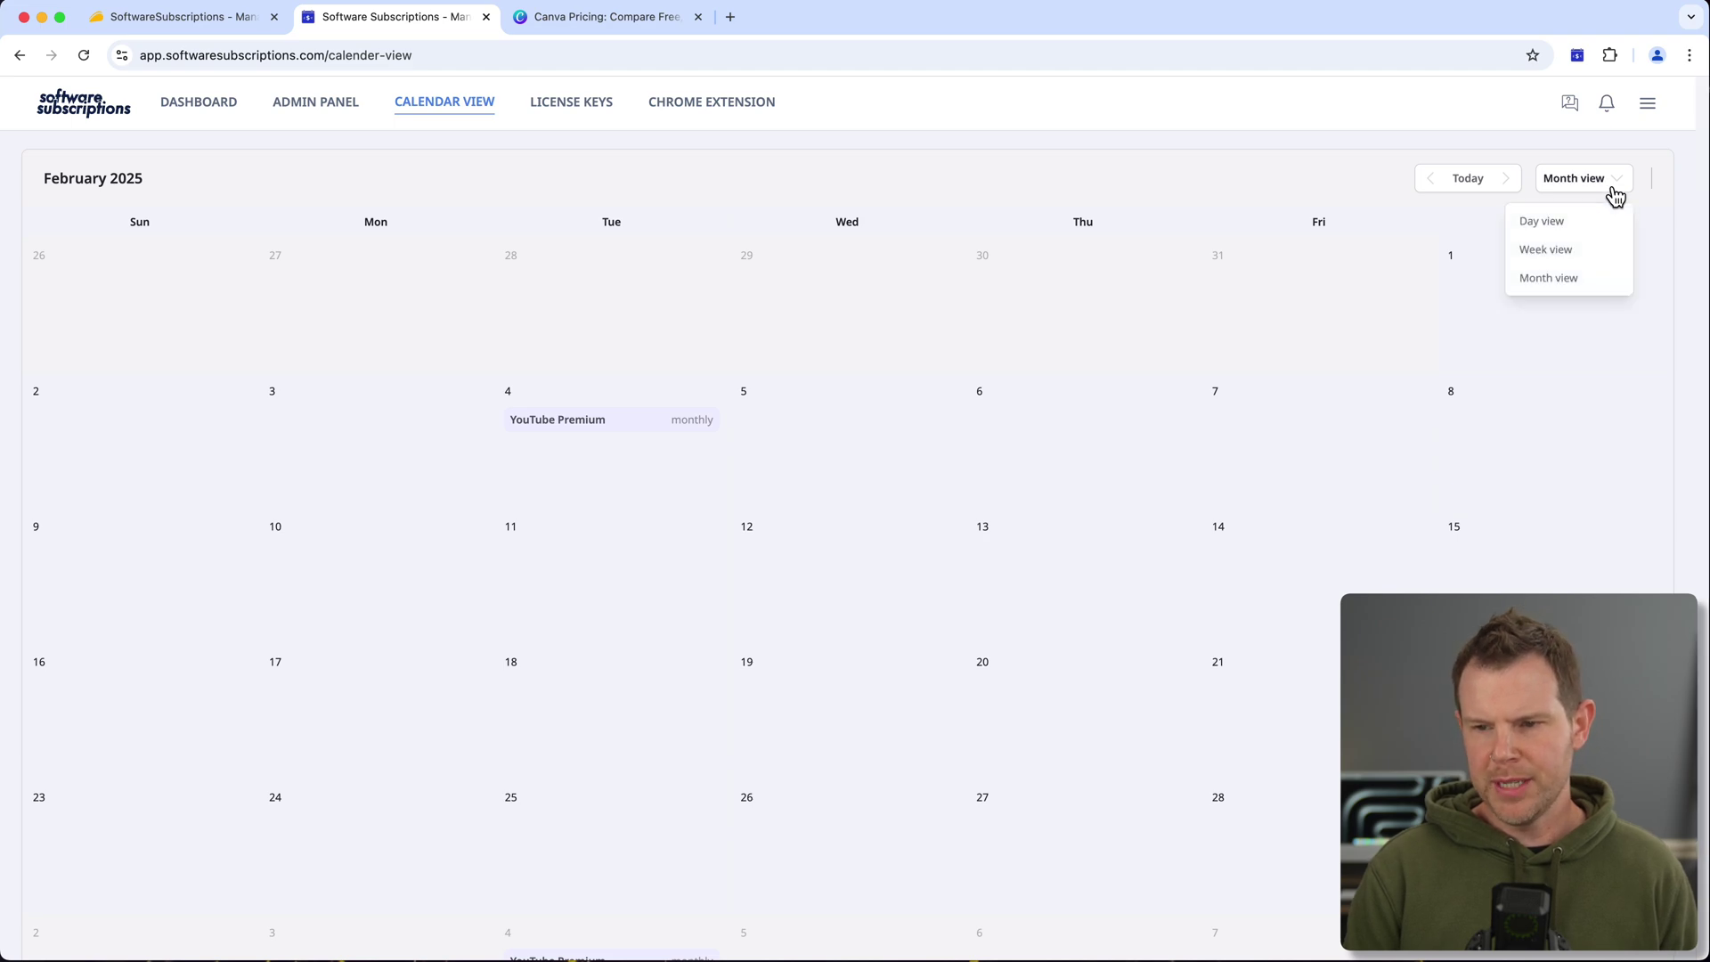
left_click(1569, 229)
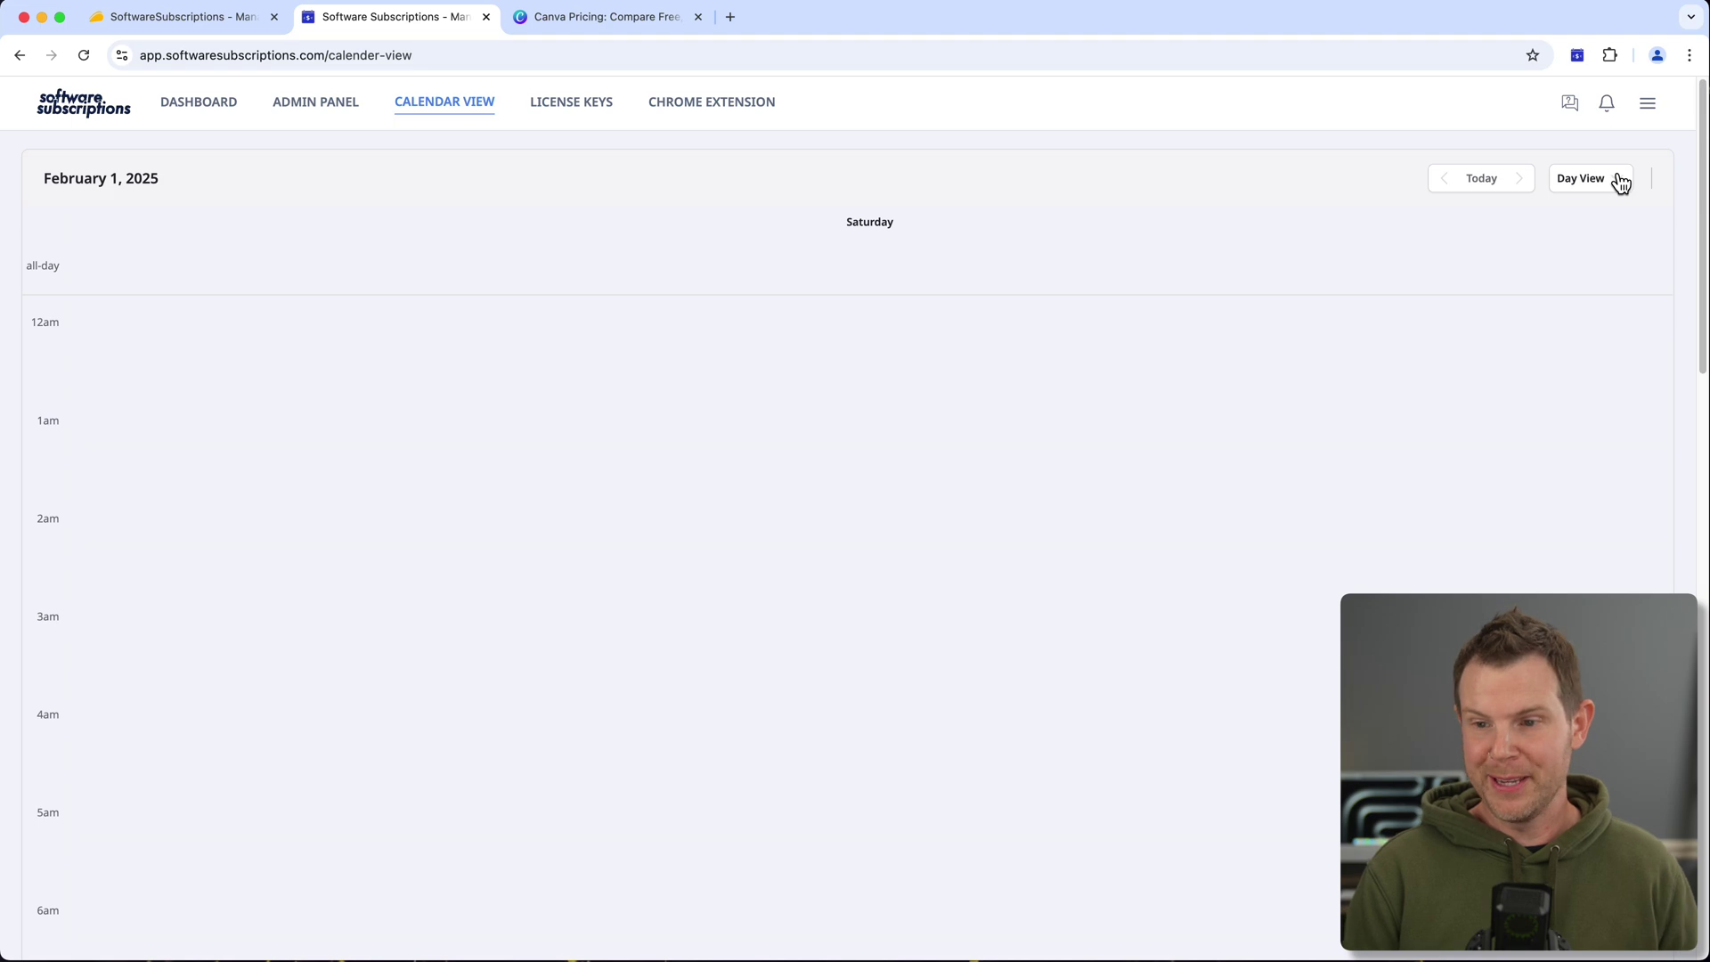
left_click(1617, 181)
left_click(1600, 249)
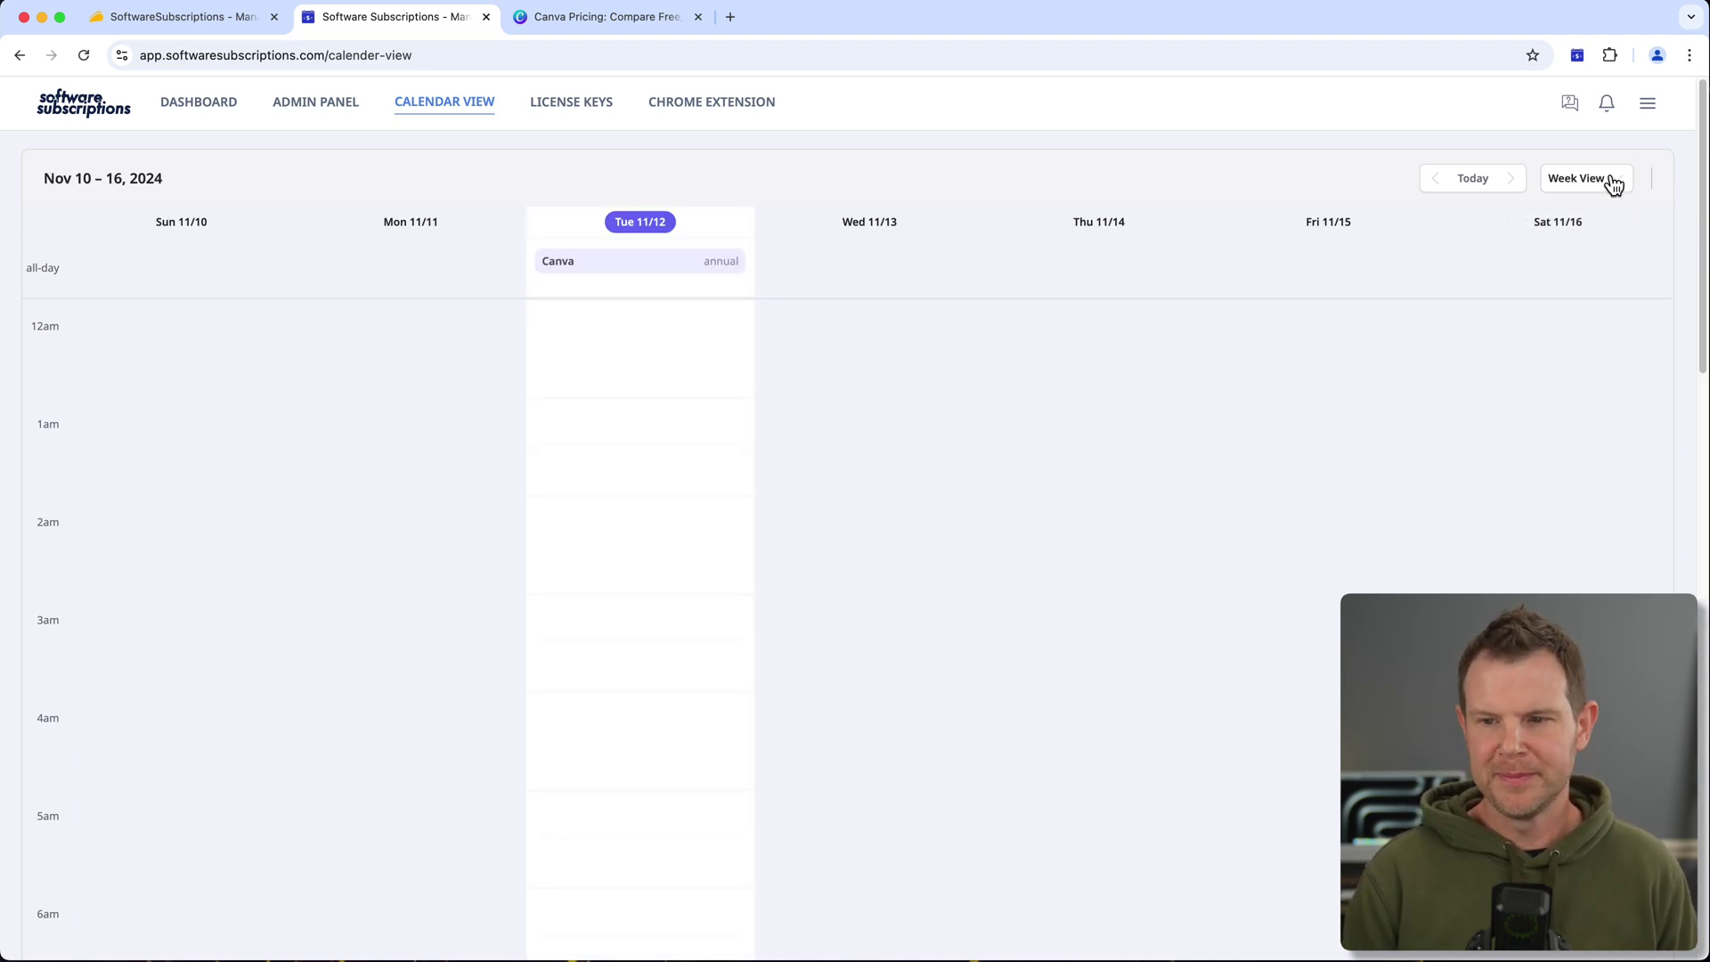
key("ctrl+Tab")
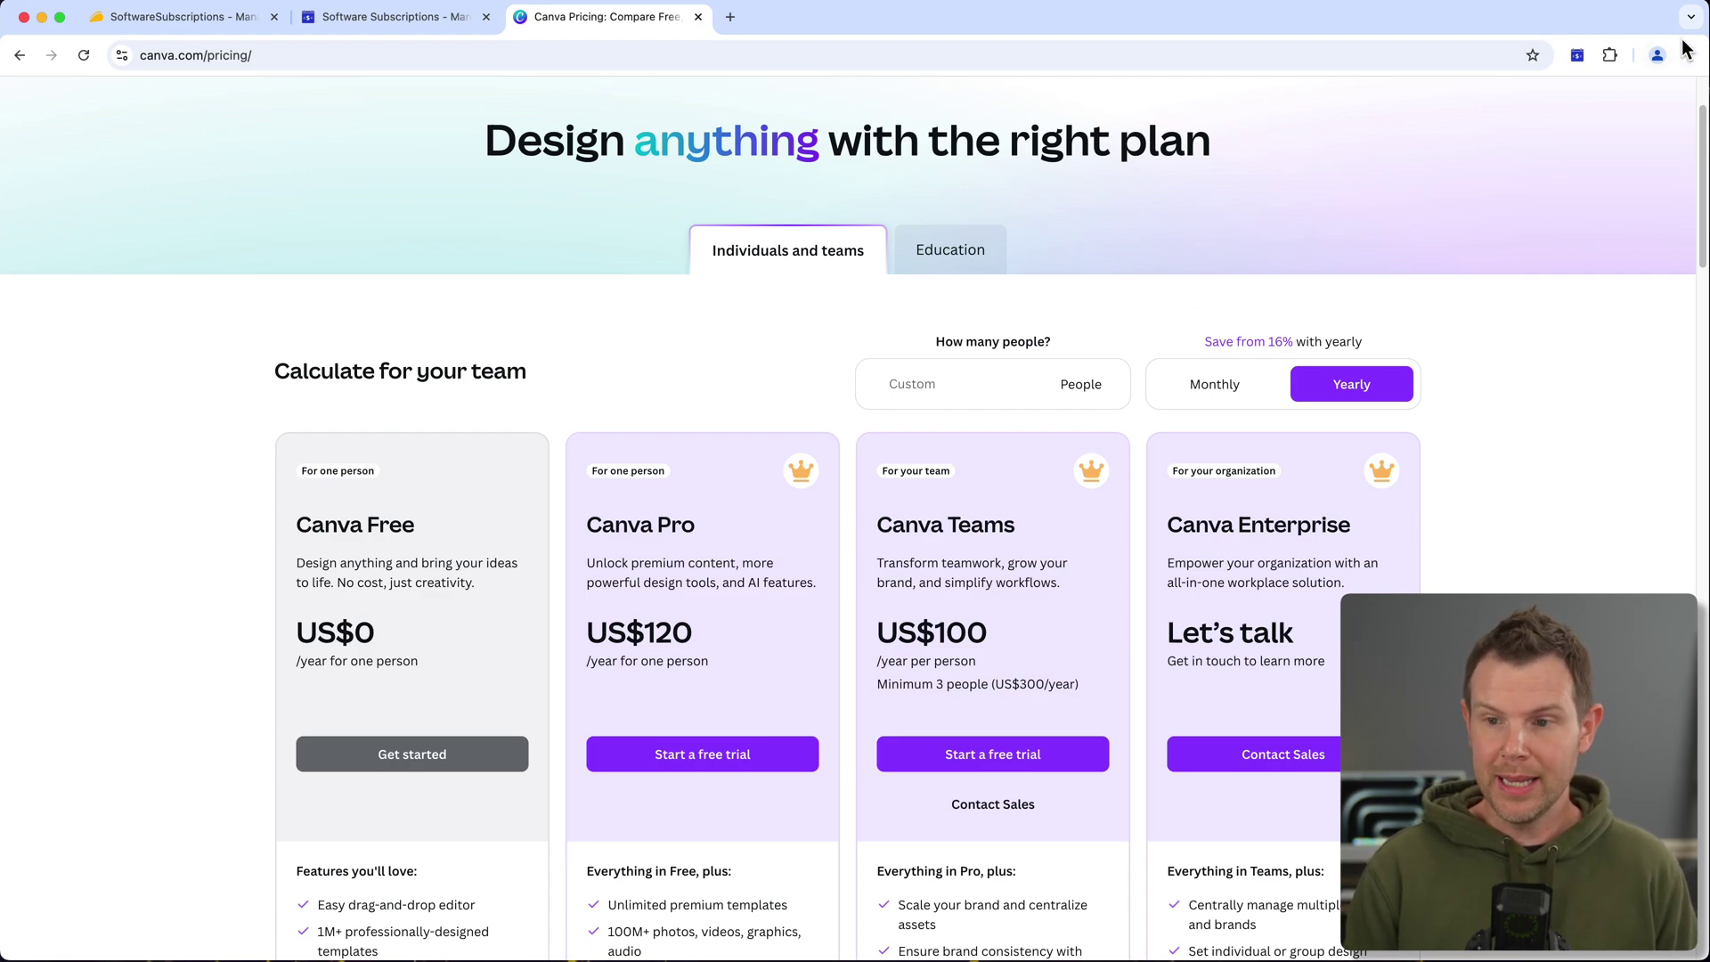
- From the browser extension, view the subscription list and the Add Subscription form
left_click(1575, 55)
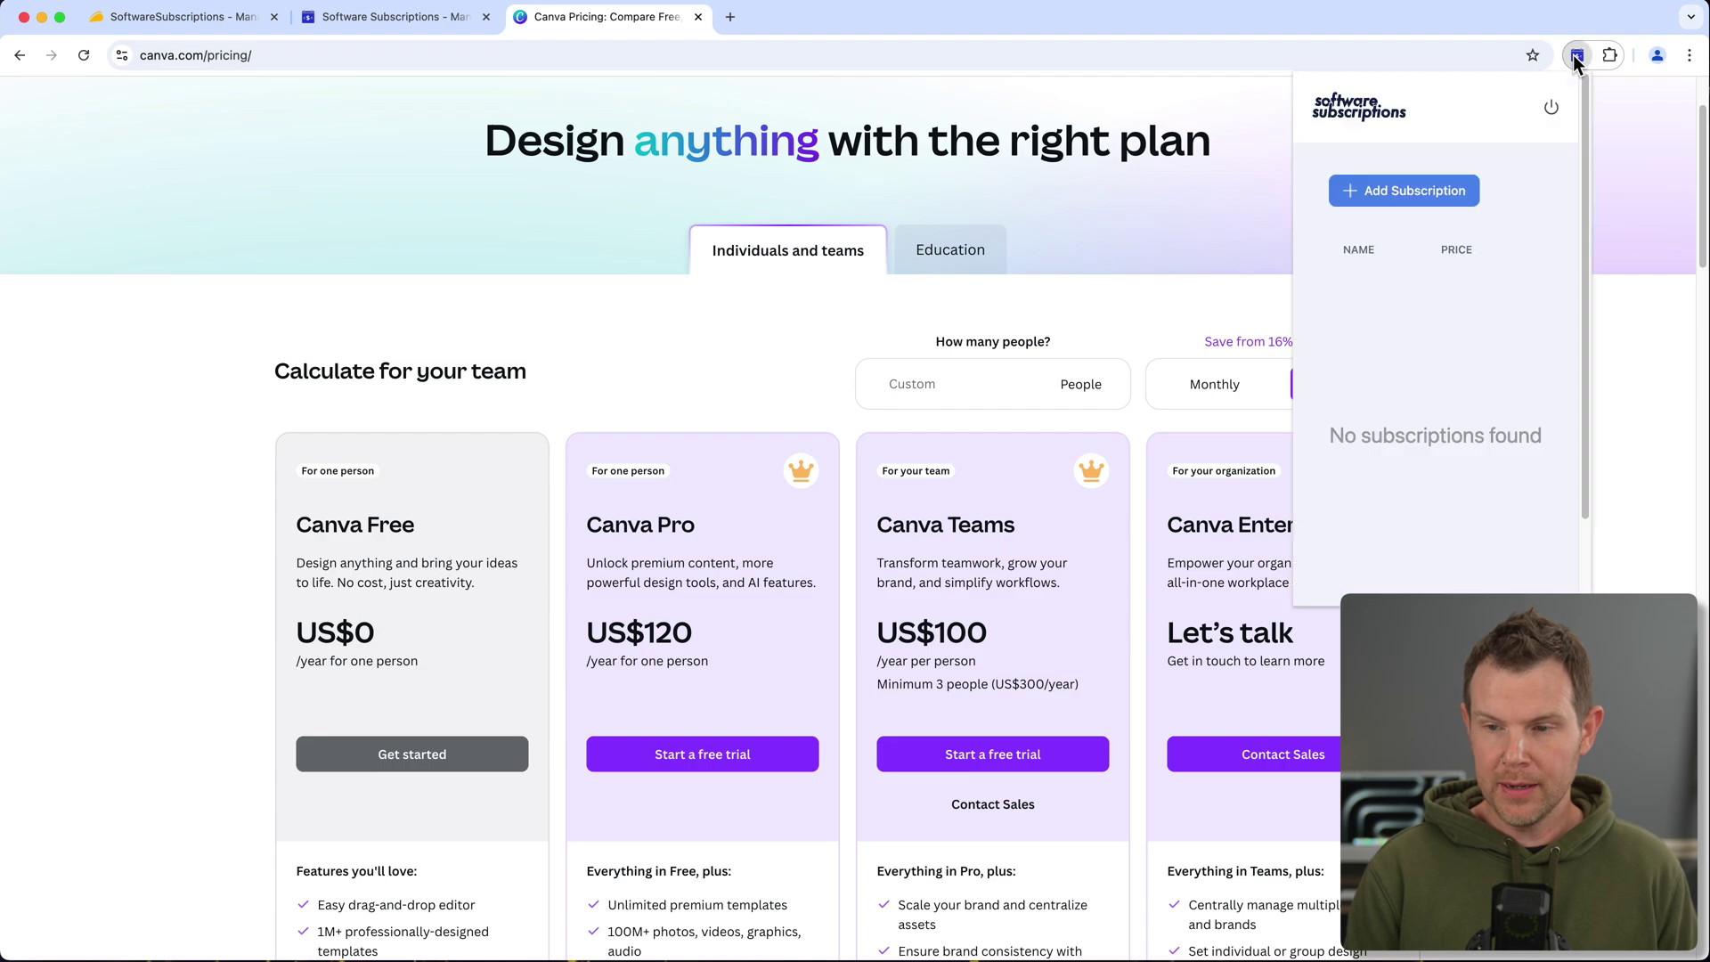
left_click(1403, 194)
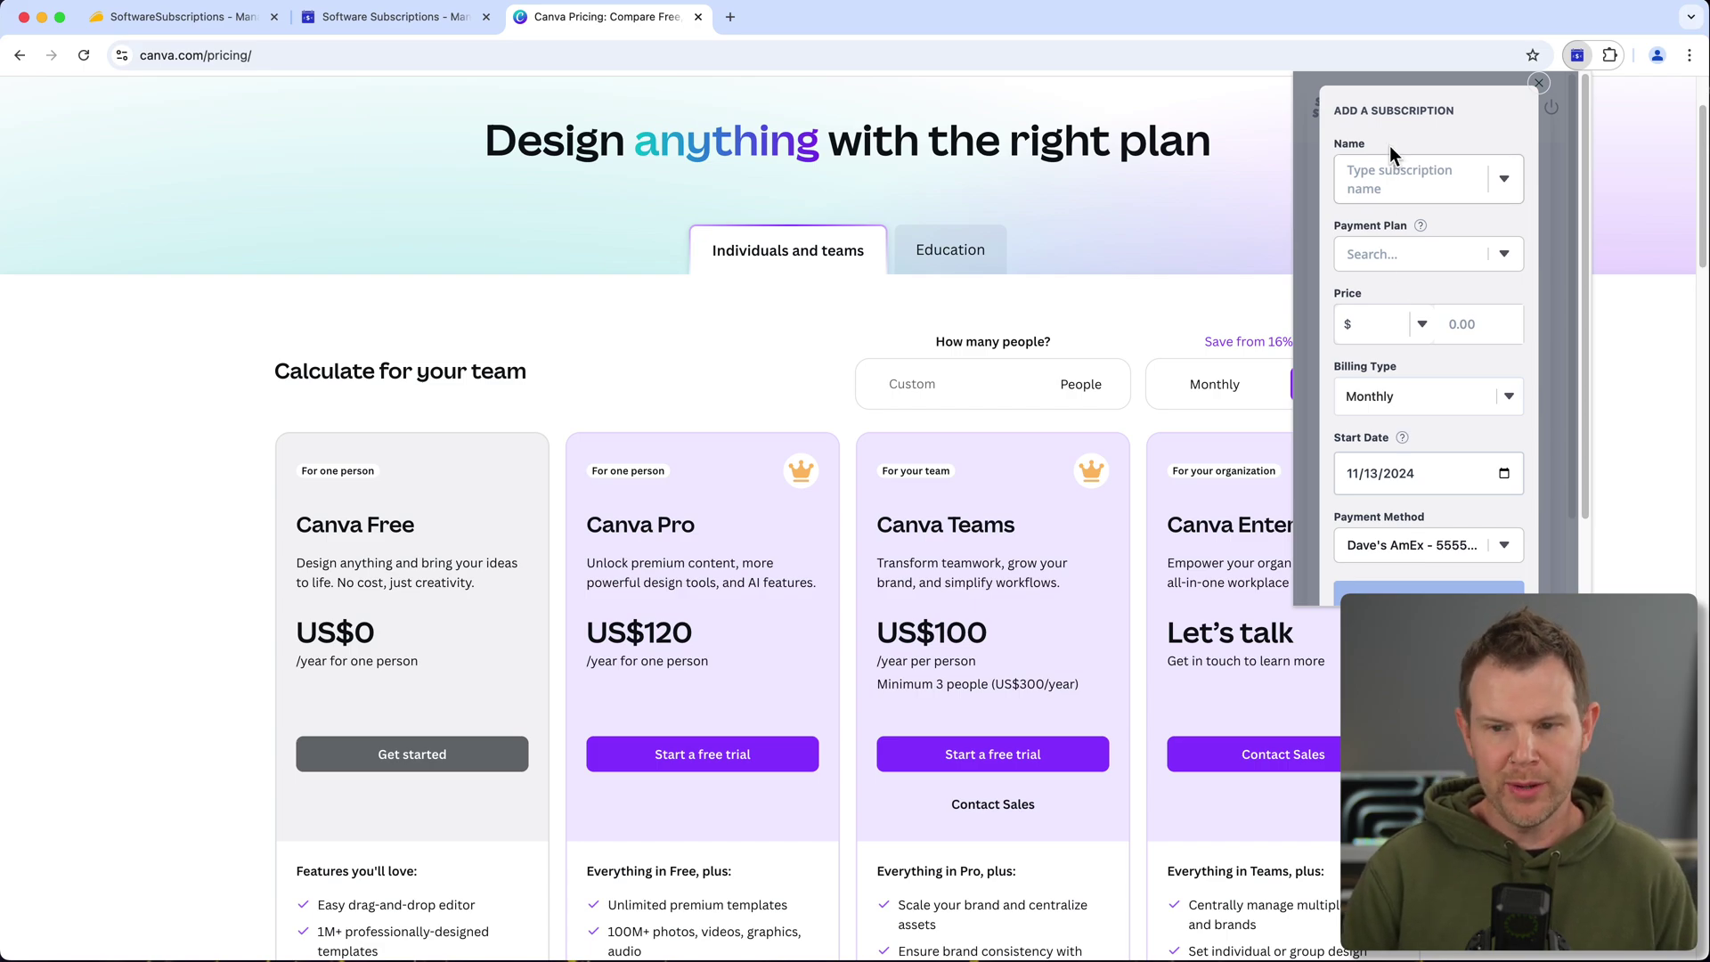
scroll(1411, 249, "down", 3)
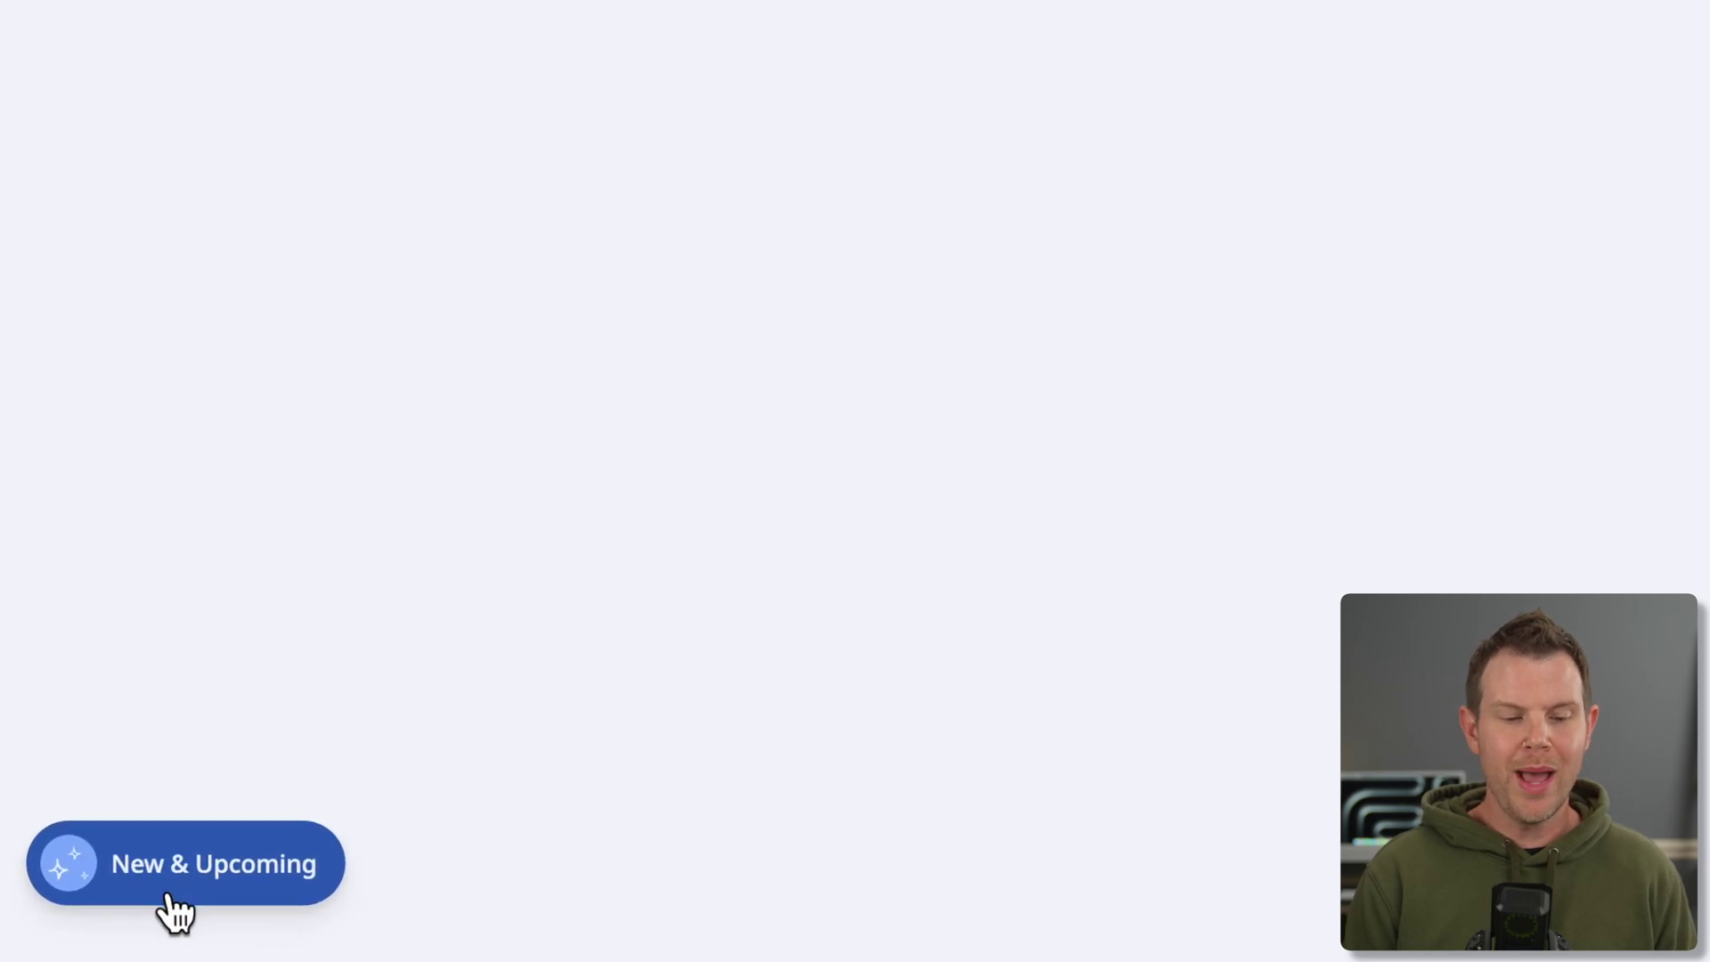
left_click(175, 910)
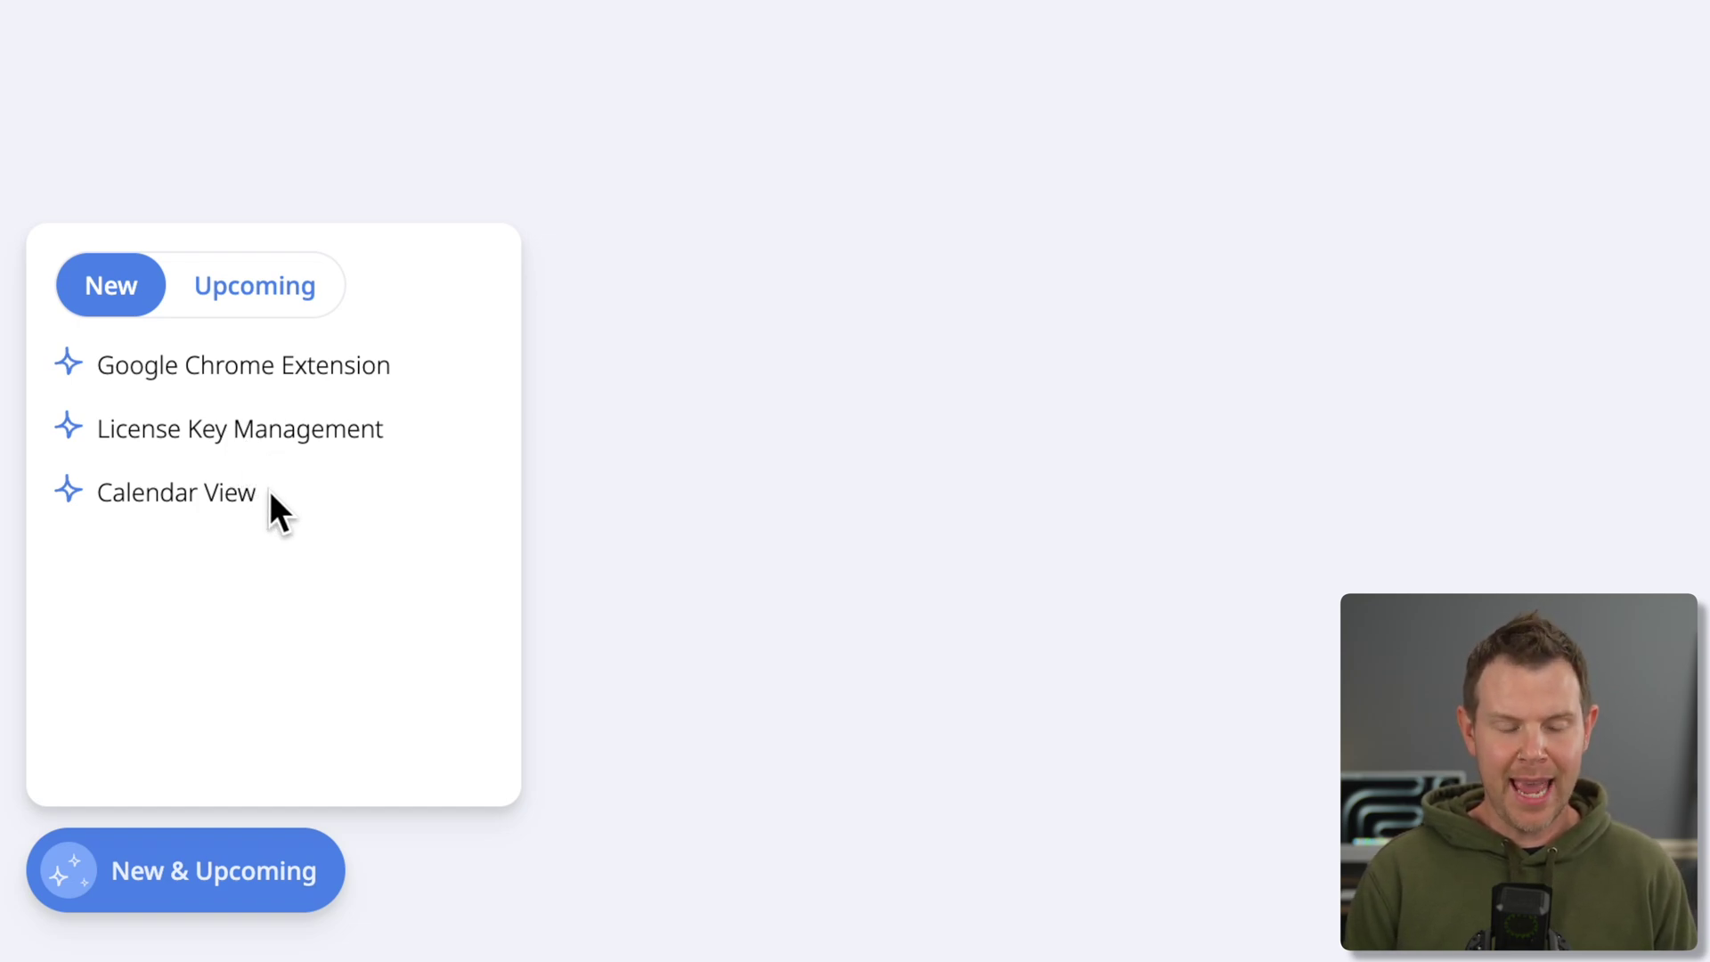
left_click(268, 302)
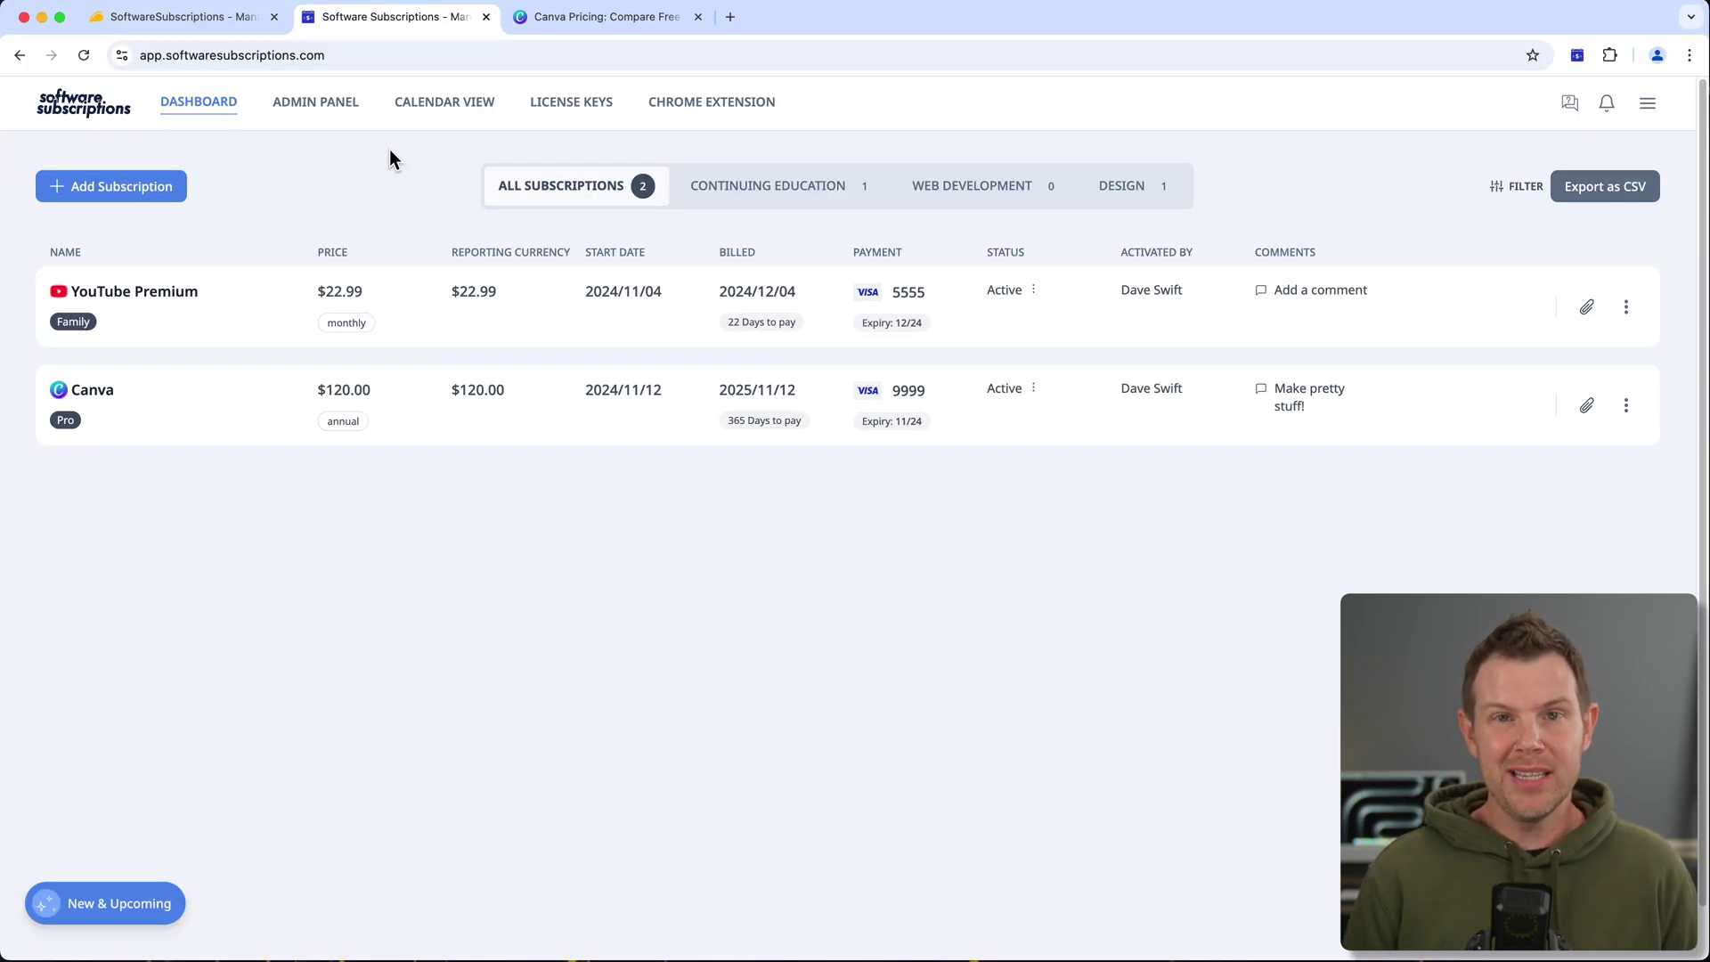
- On License Keys, preview the Add License Subscription form and GenerateBlocks Pro key form, closing both unsaved
left_click(577, 101)
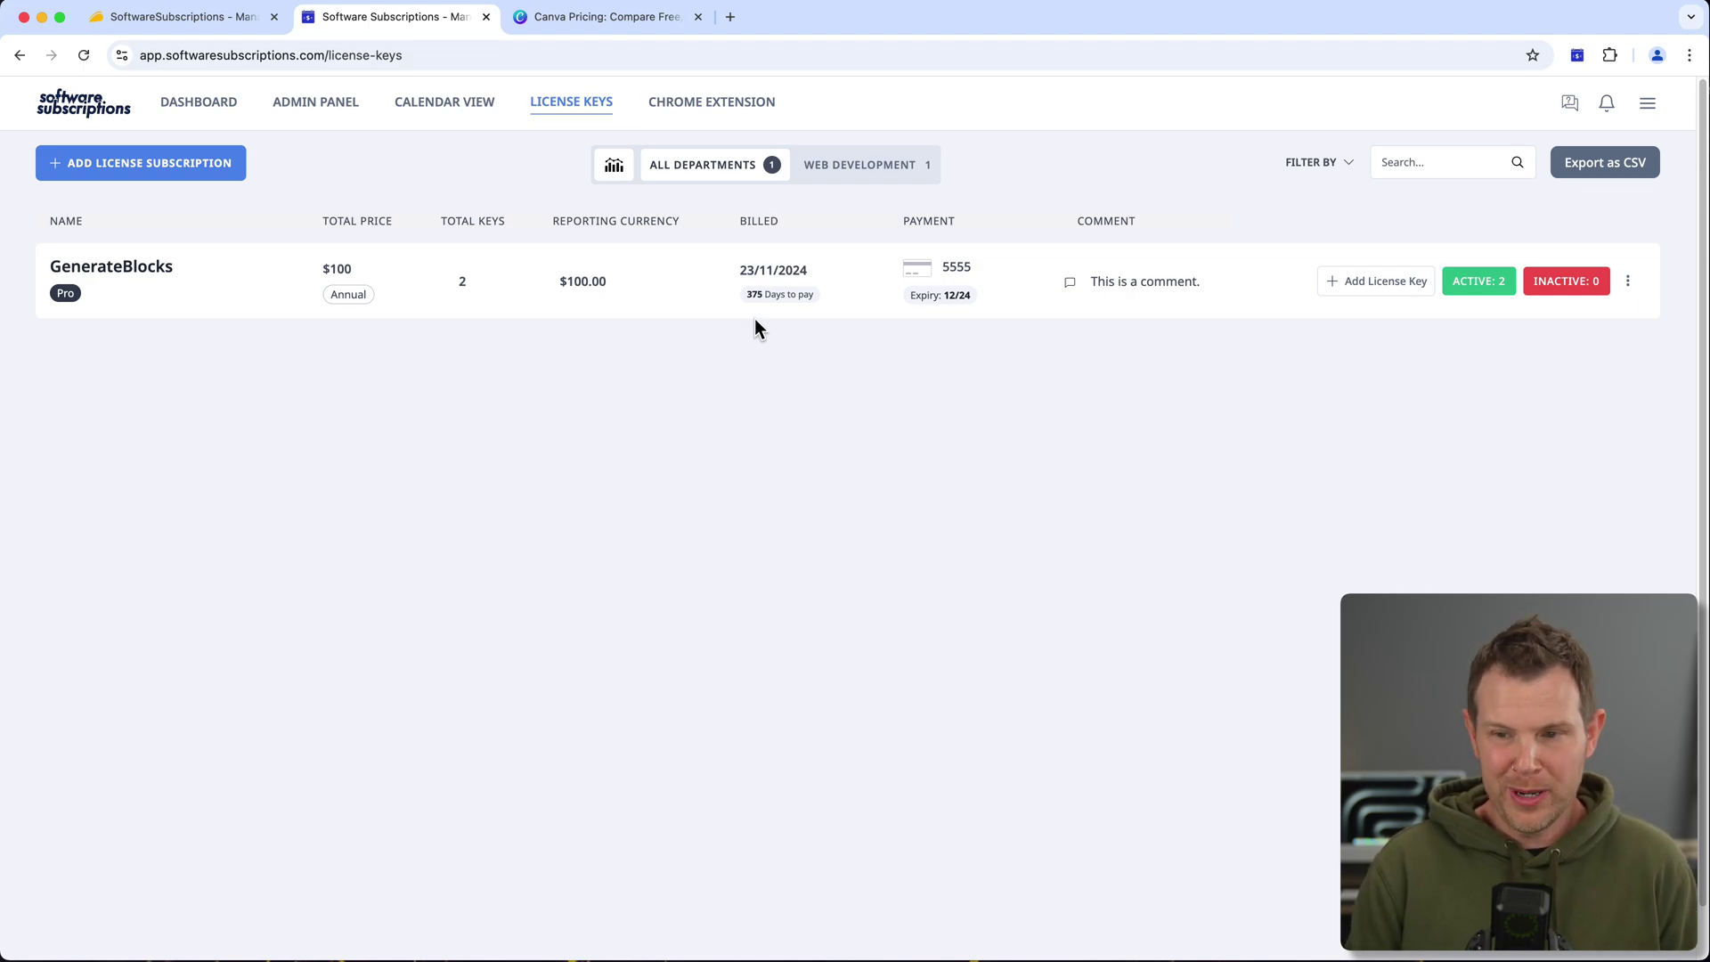
left_click(182, 171)
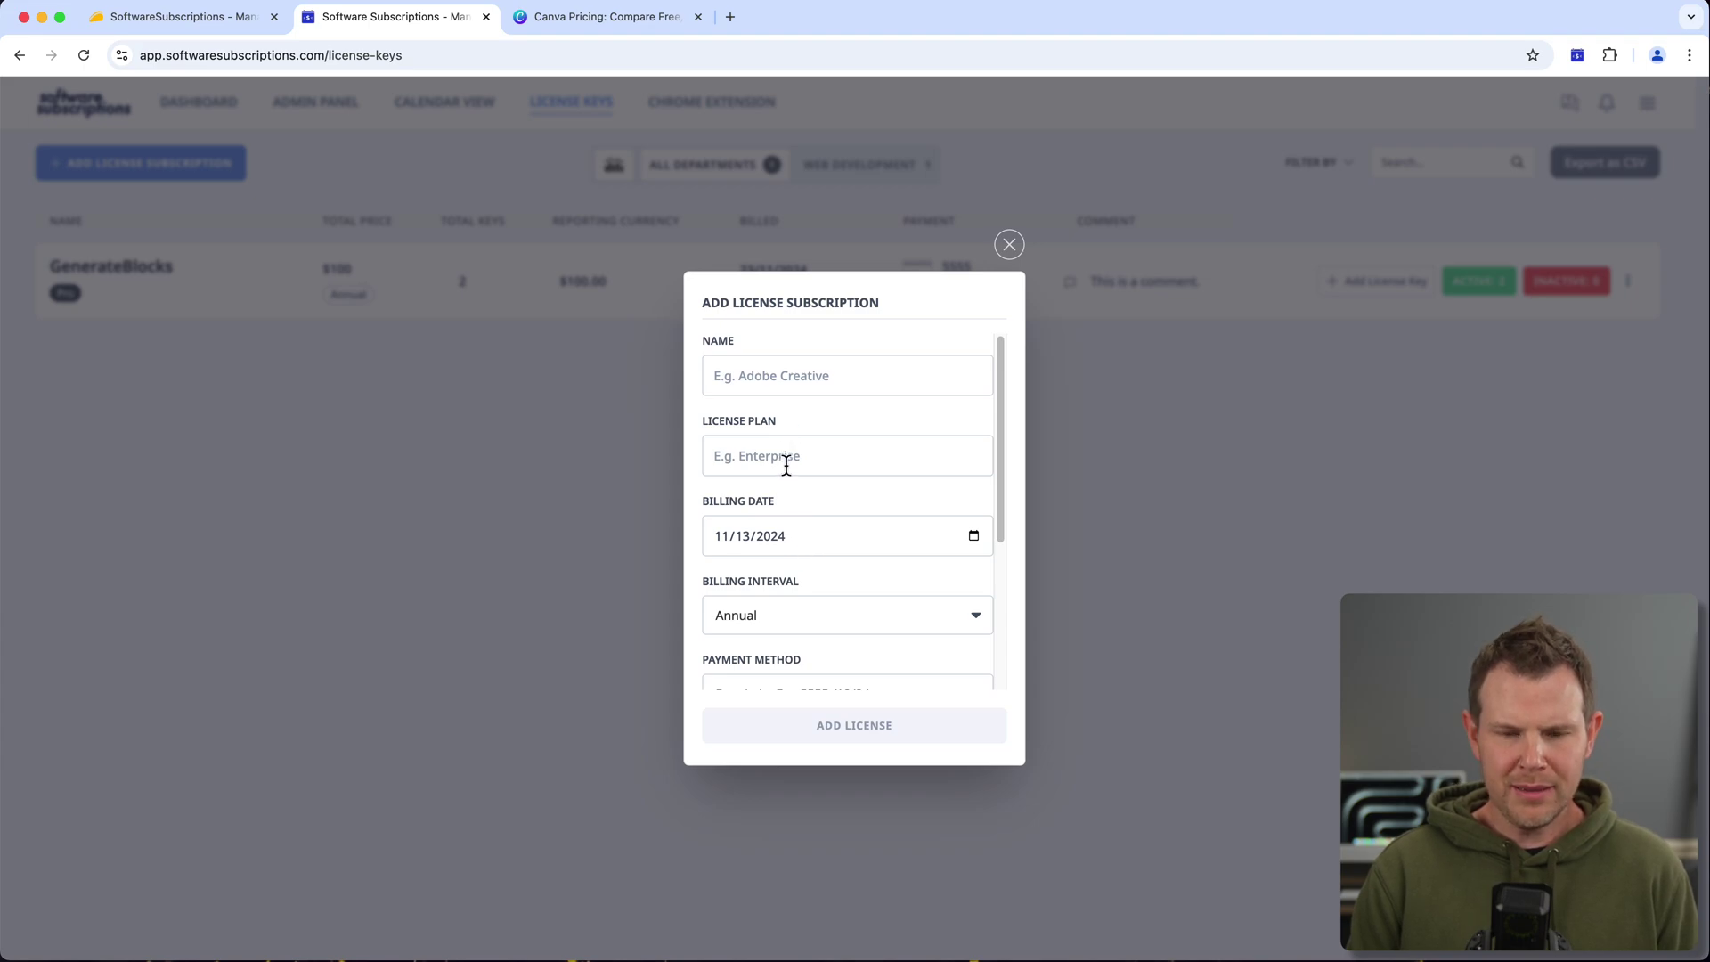
scroll(794, 568, "down", 2)
scroll(842, 593, "down", 4)
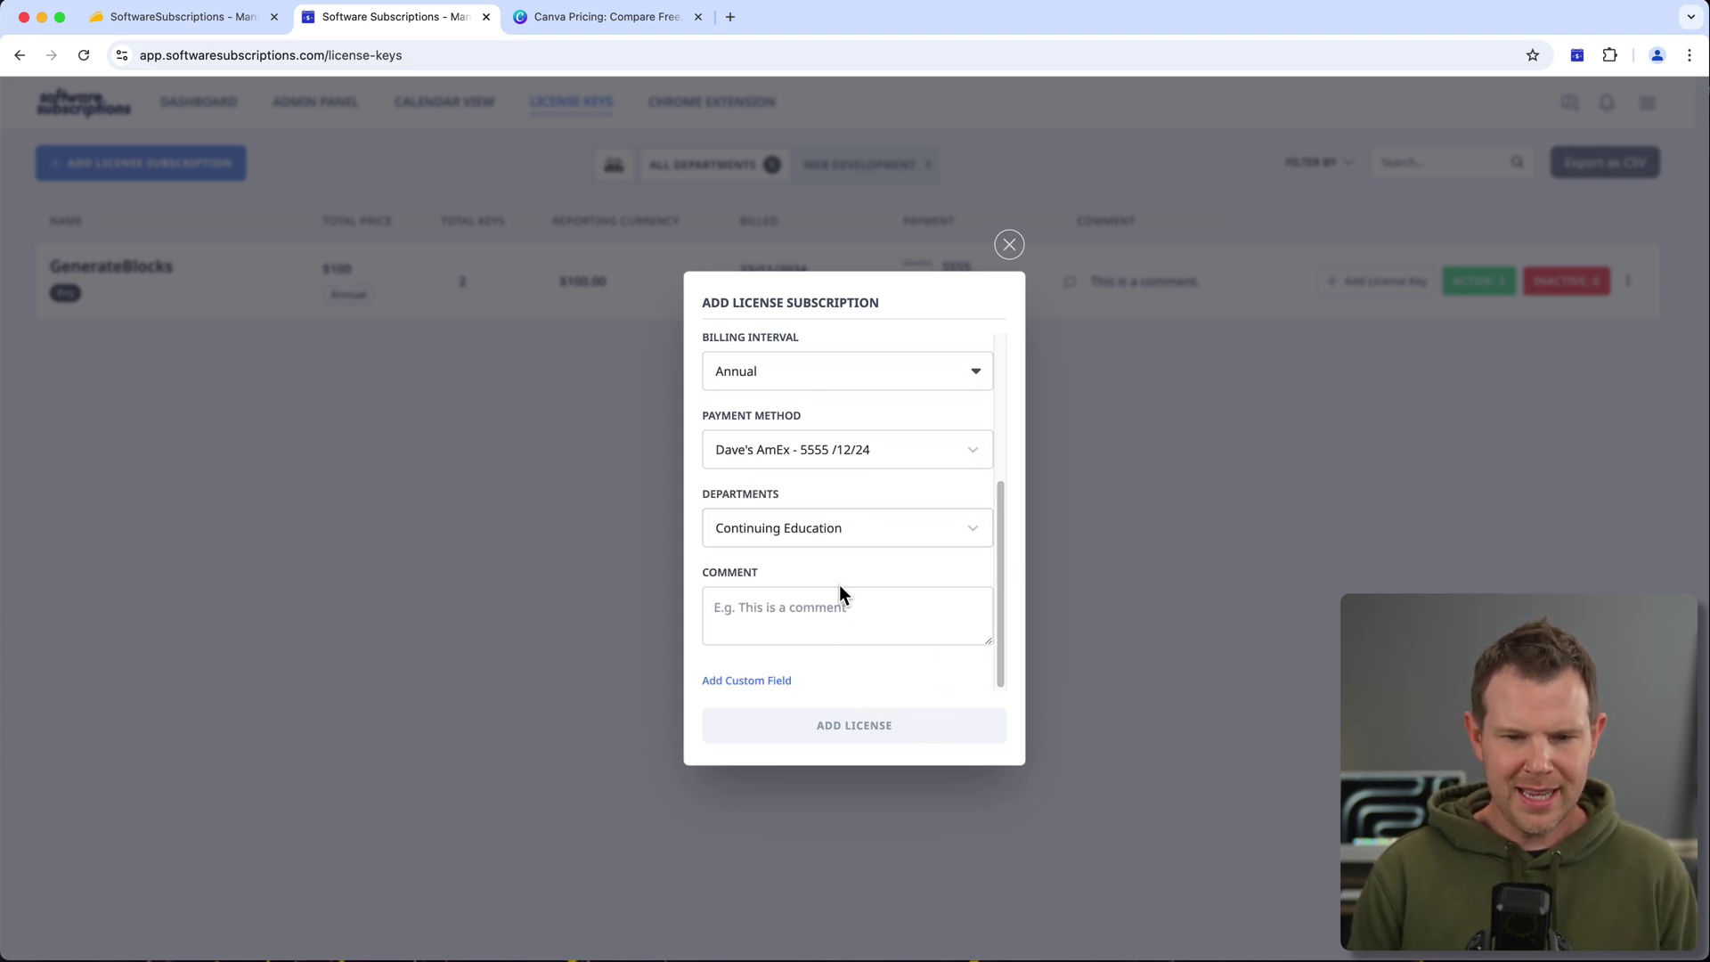
scroll(855, 592, "up", 6)
scroll(802, 490, "down", 6)
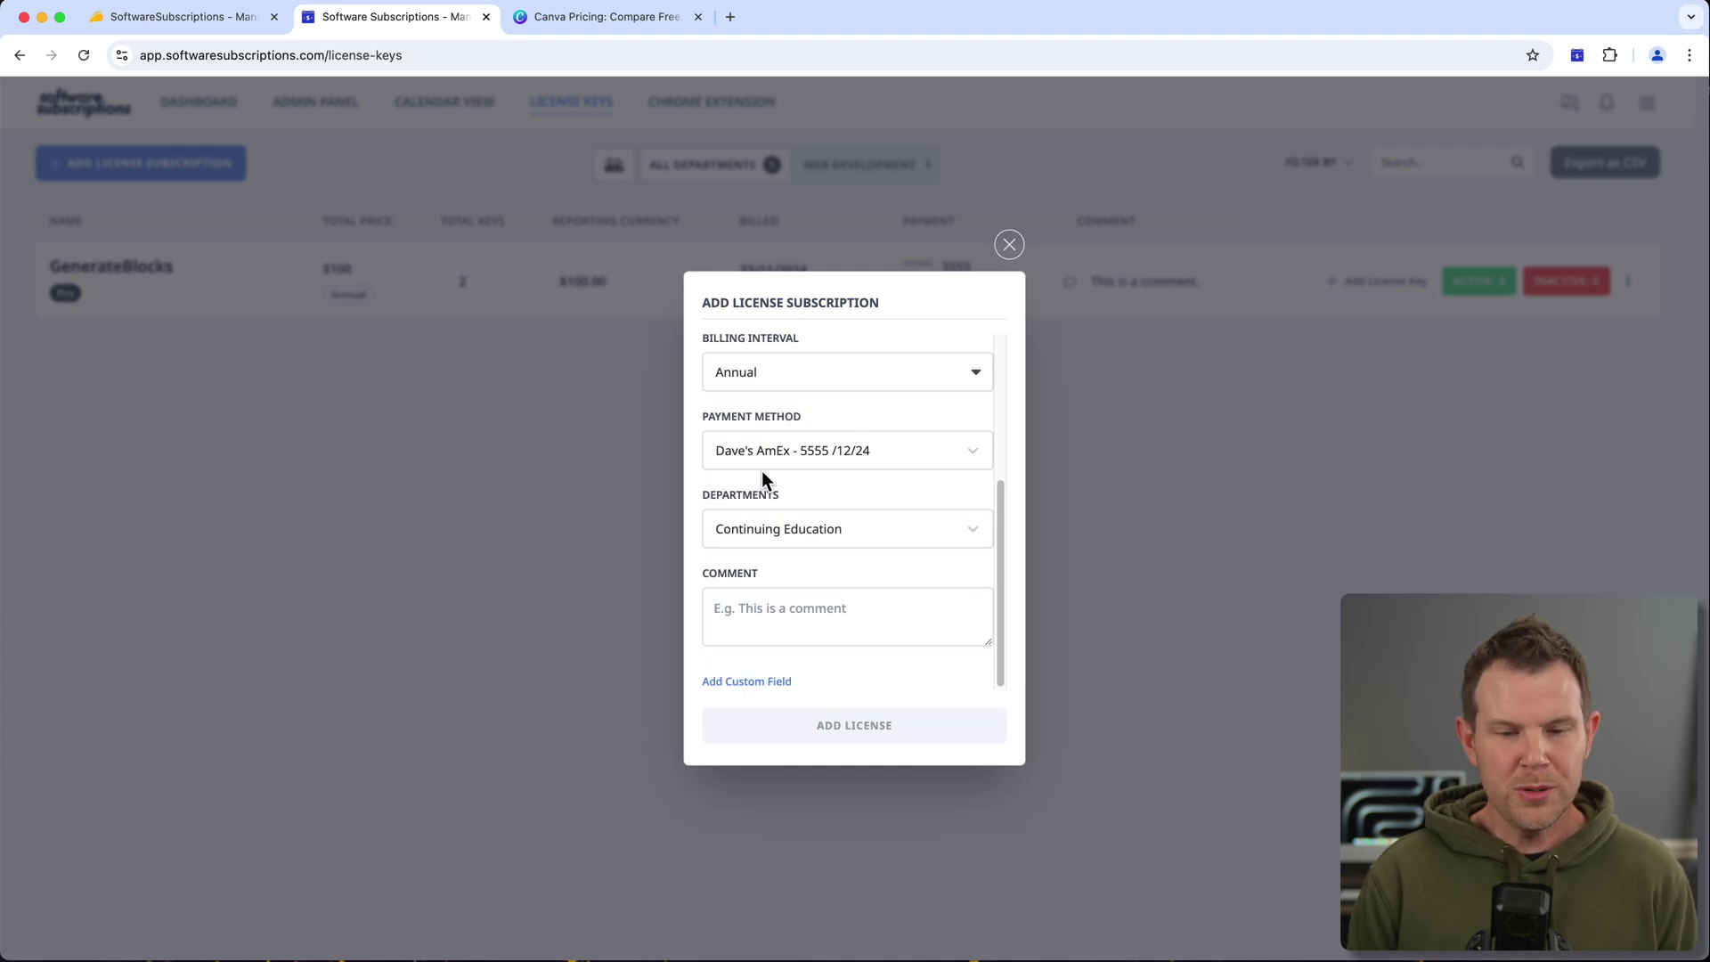
left_click(1009, 244)
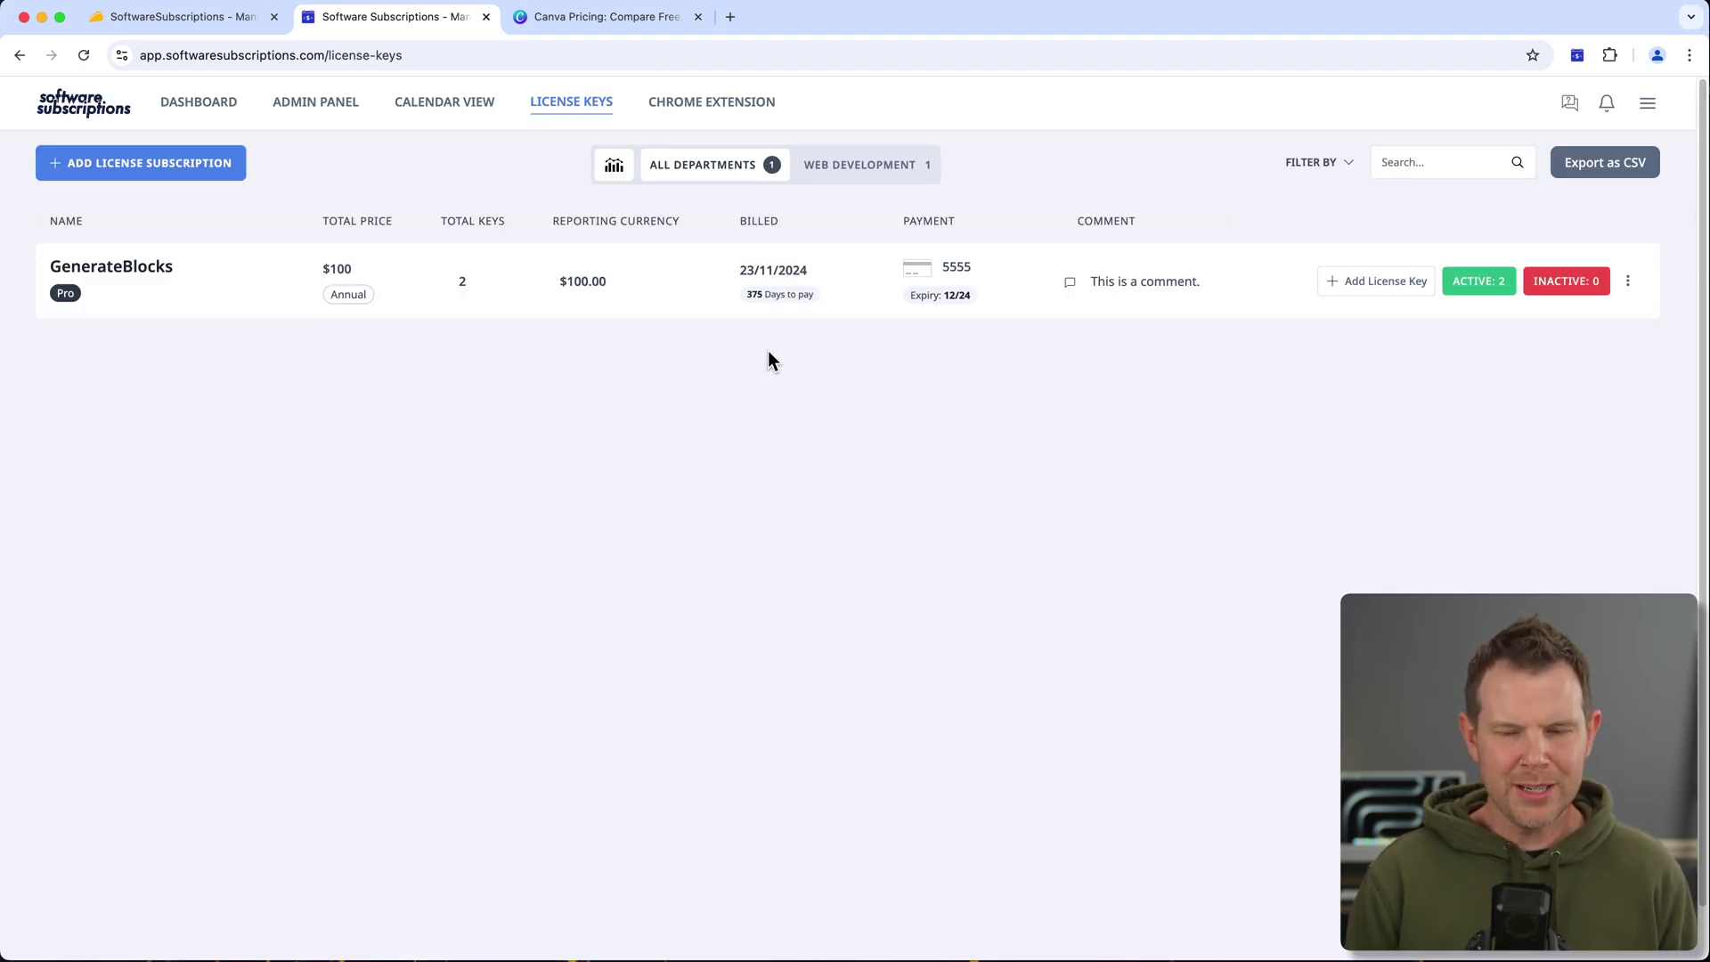
left_click(1375, 281)
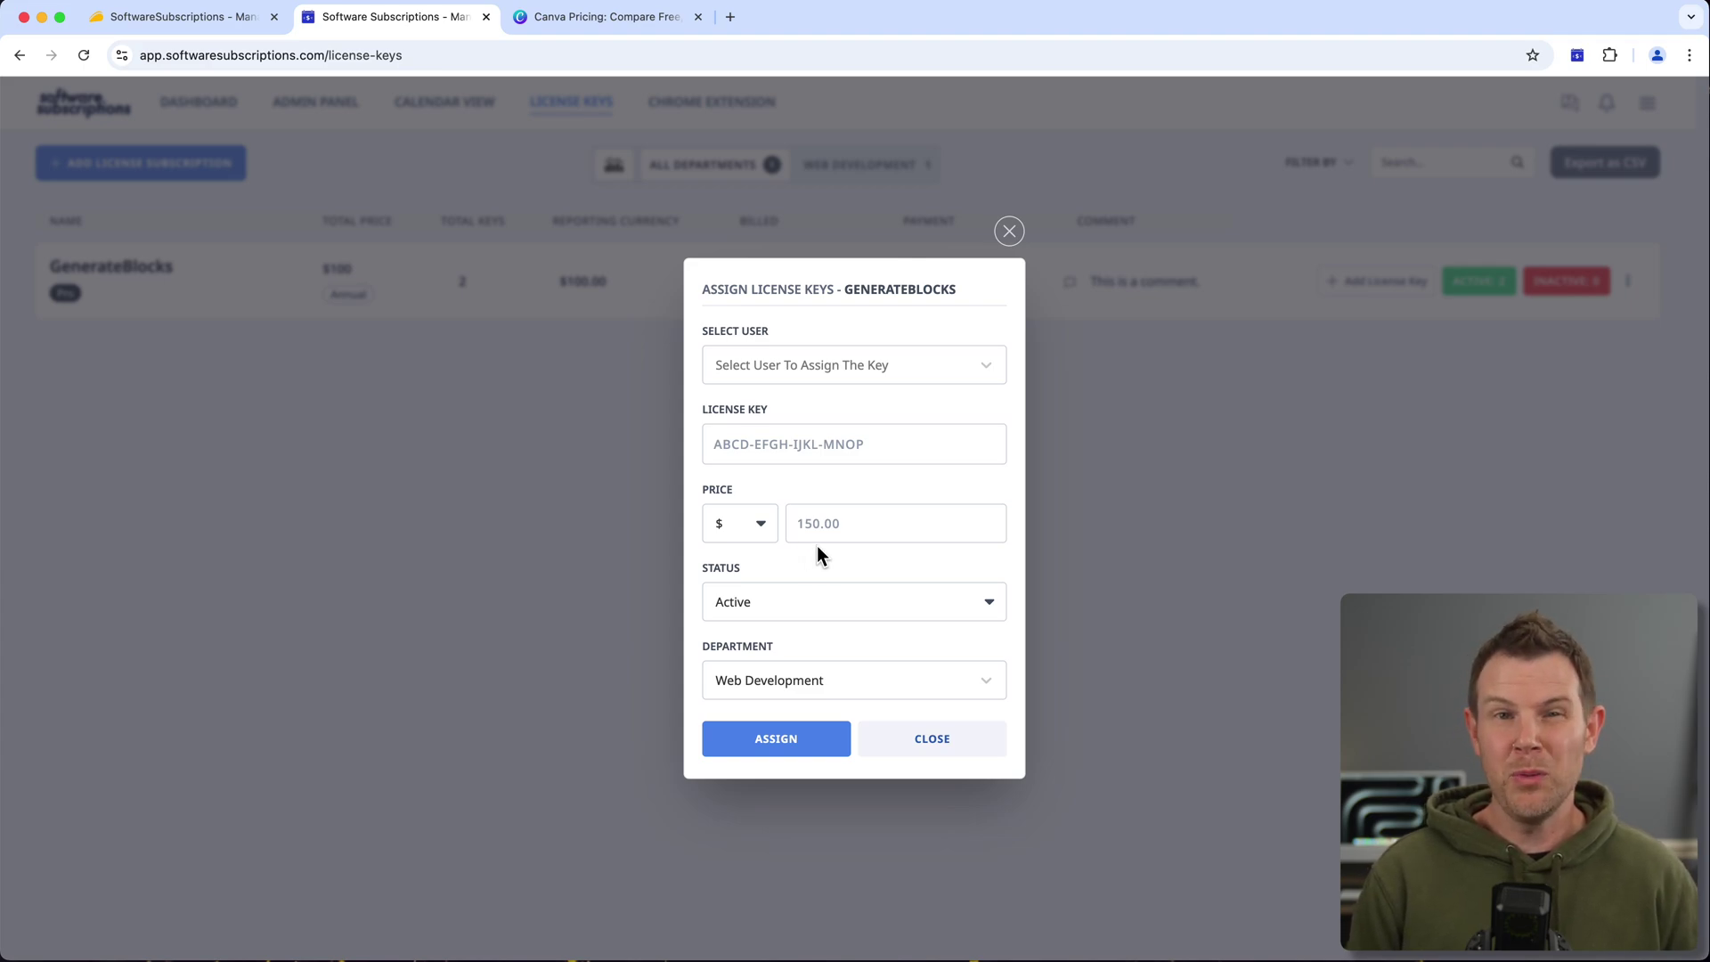
left_click(1008, 232)
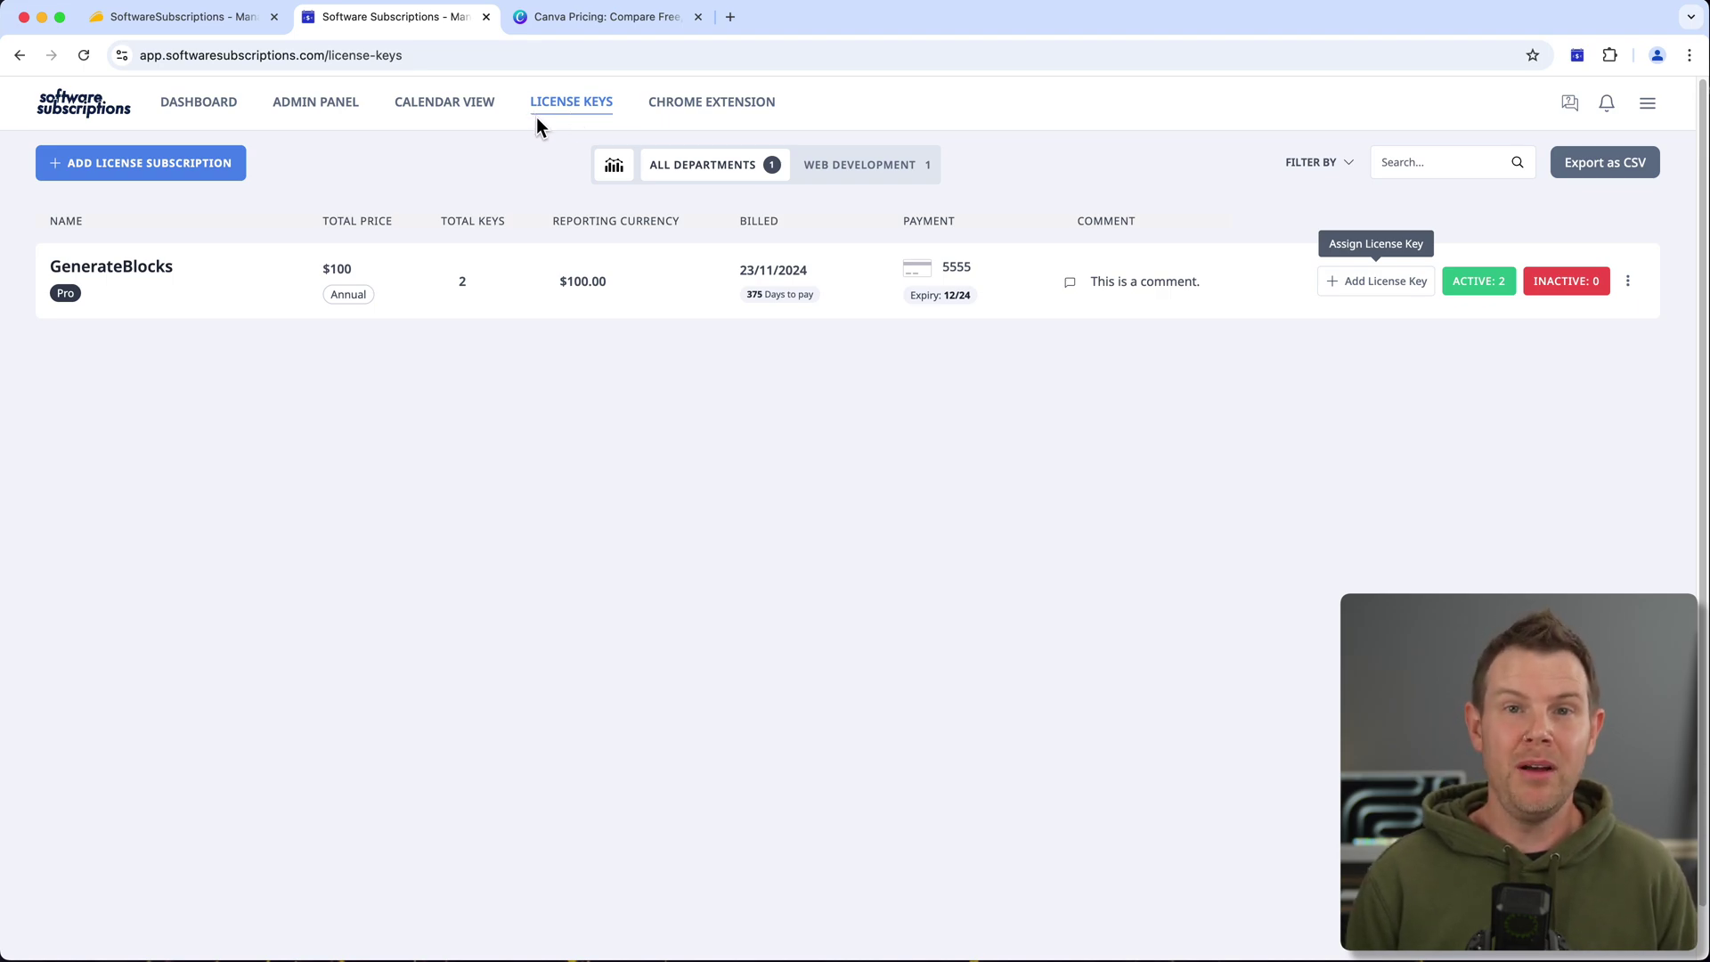
- Return to the dashboard listing YouTube Premium ($22.99 monthly) and Canva Pro ($120.00 annual)
left_click(234, 109)
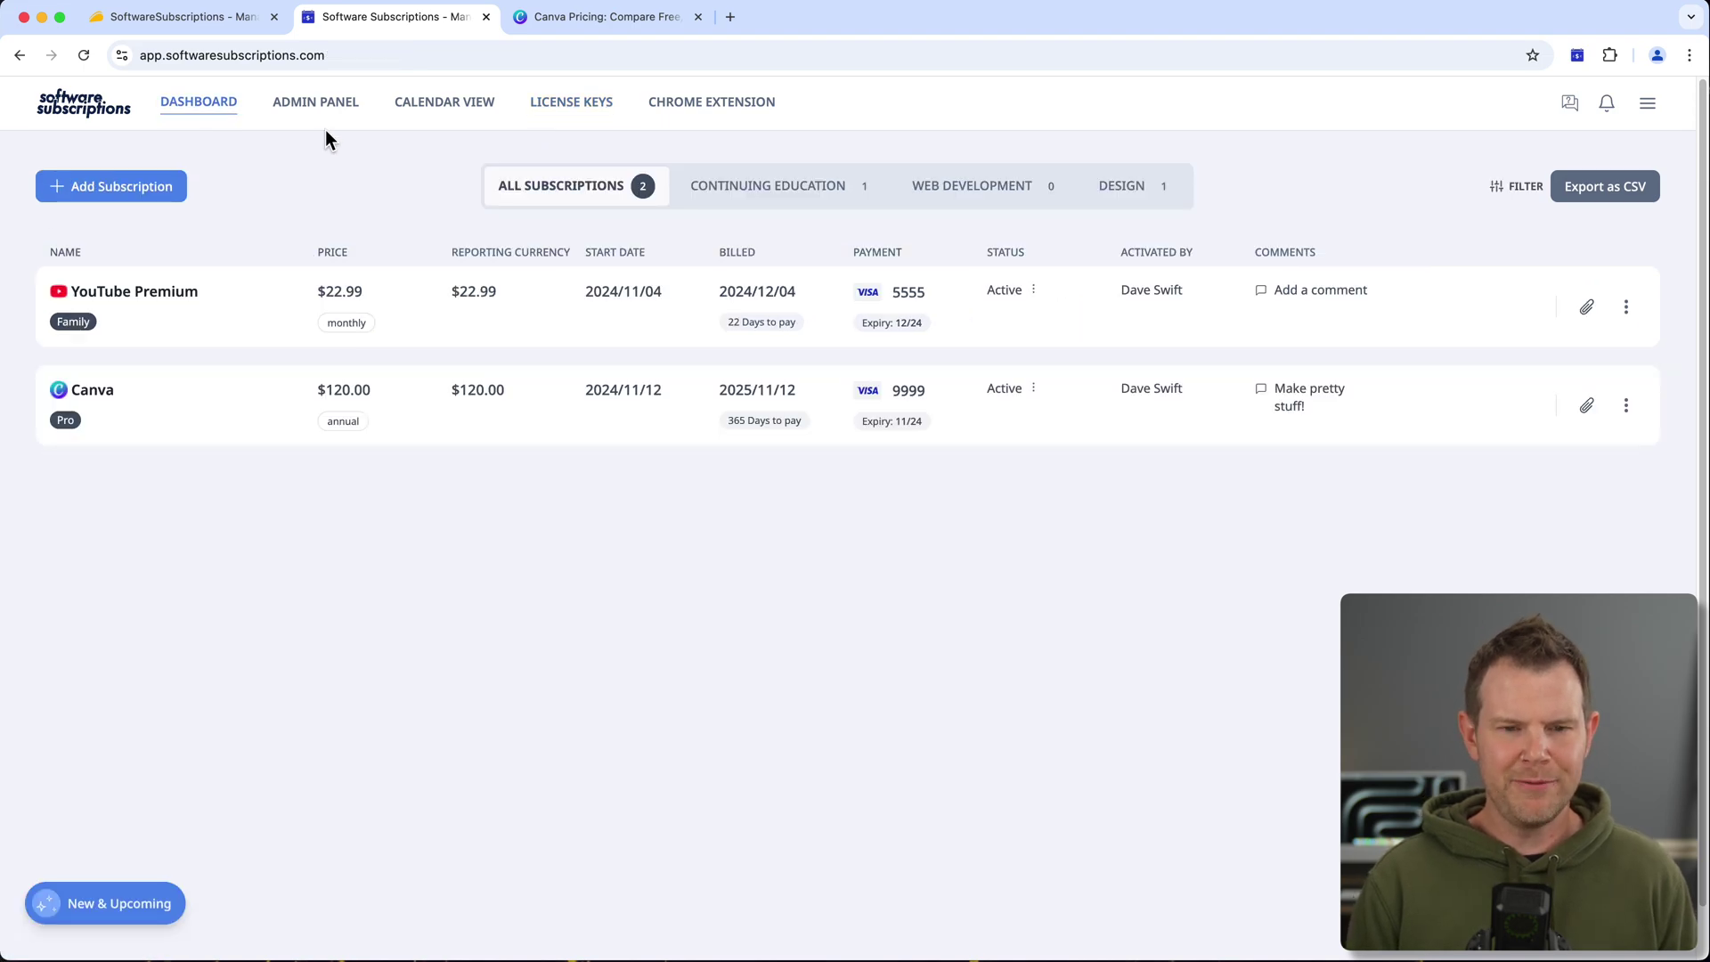